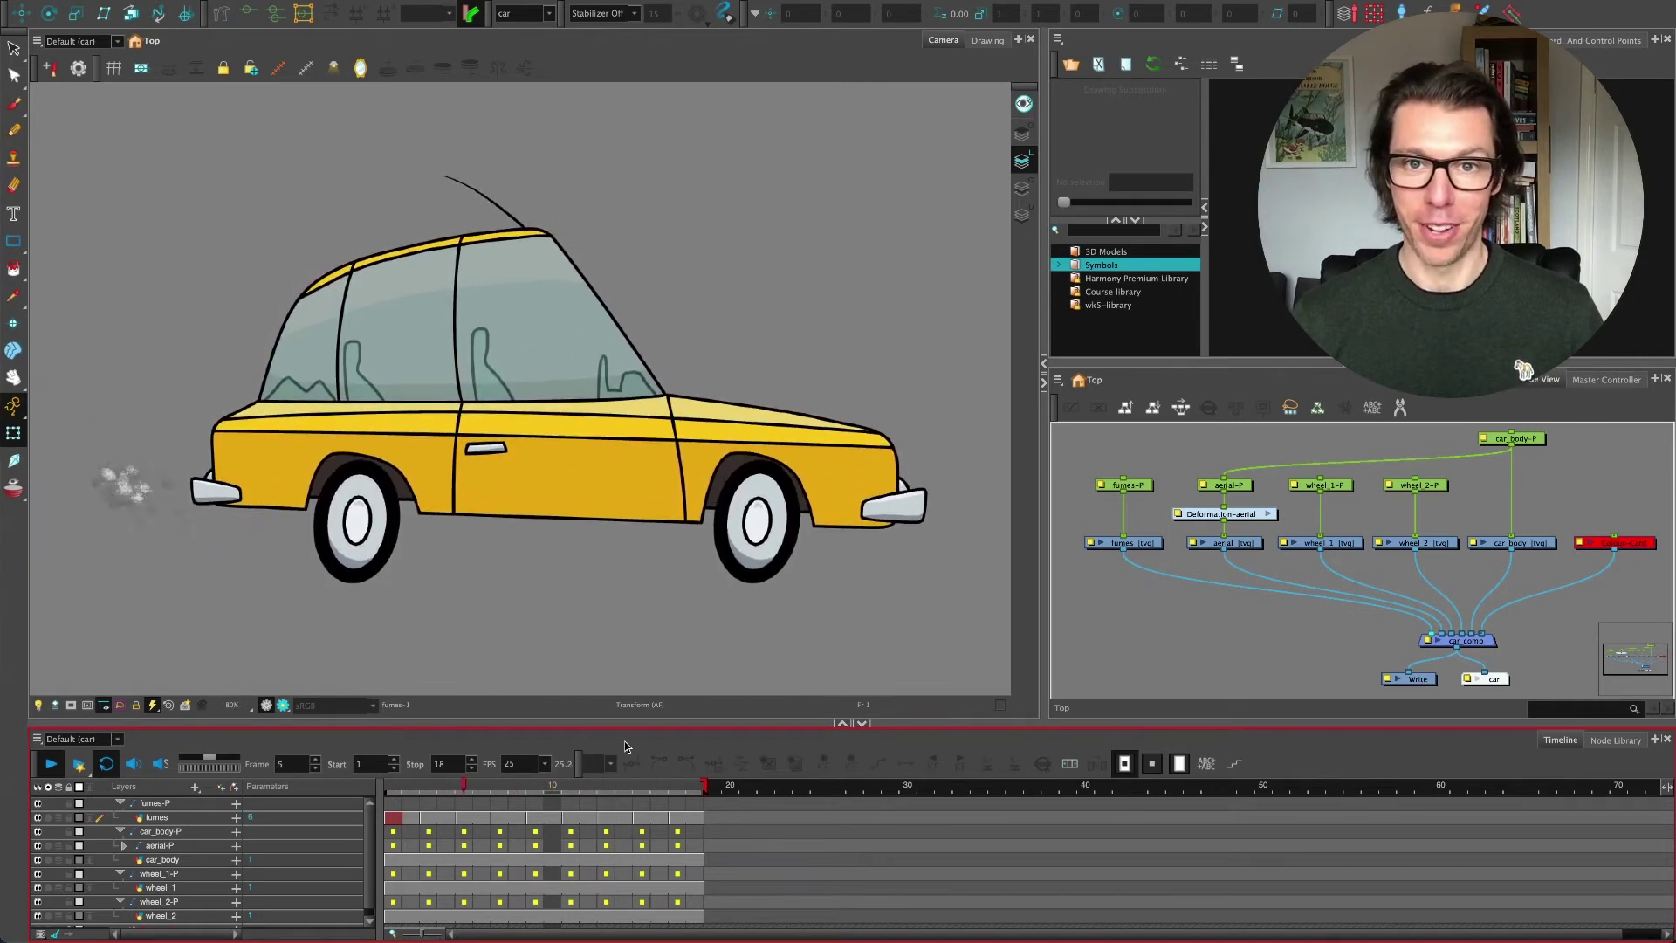
# Stop the looping car playback so it rests on the first frame
pyautogui.click(395, 788)
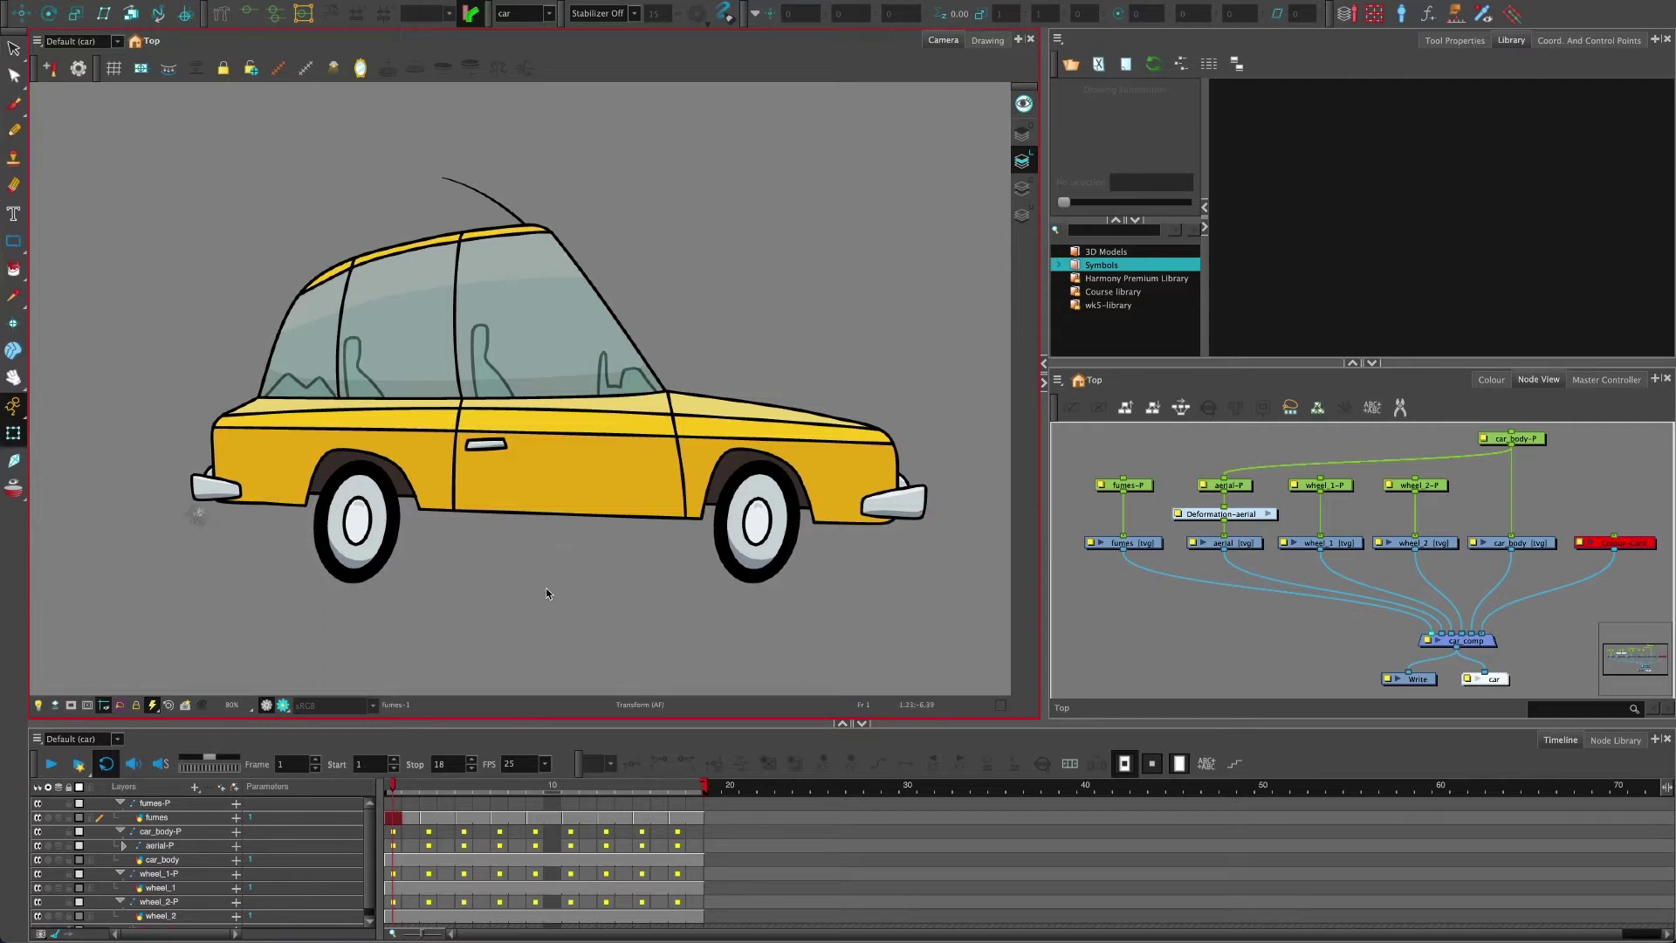
pyautogui.click(769, 790)
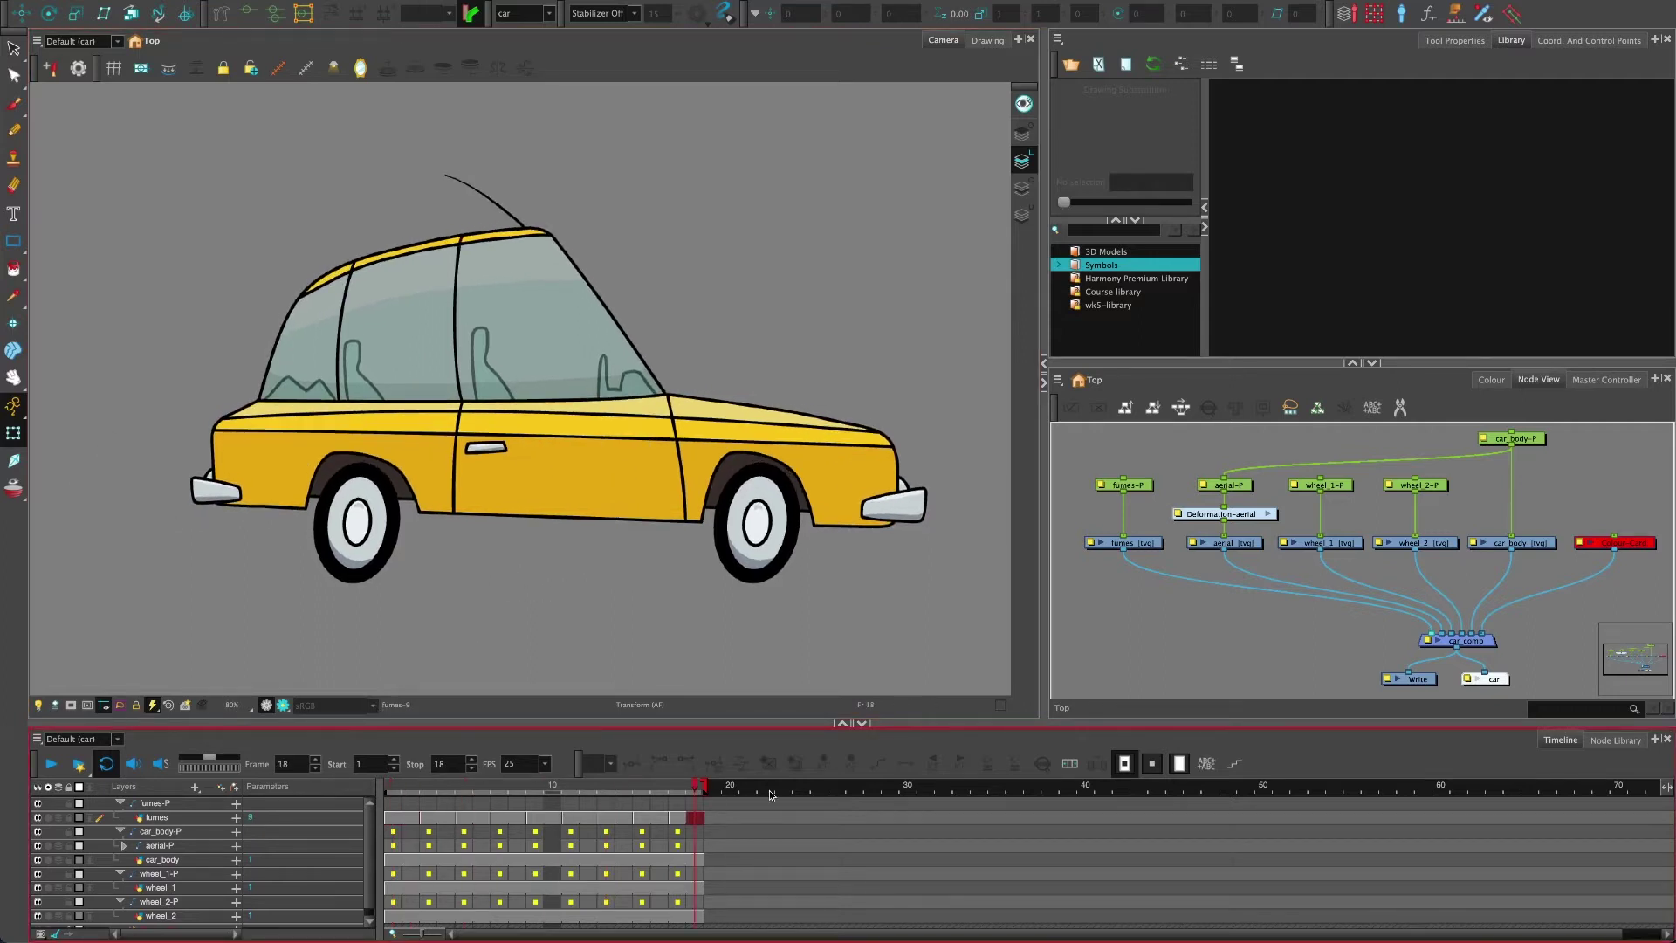
pyautogui.moveTo(768, 790); pyautogui.dragTo(393, 789)
pyautogui.click(157, 3)
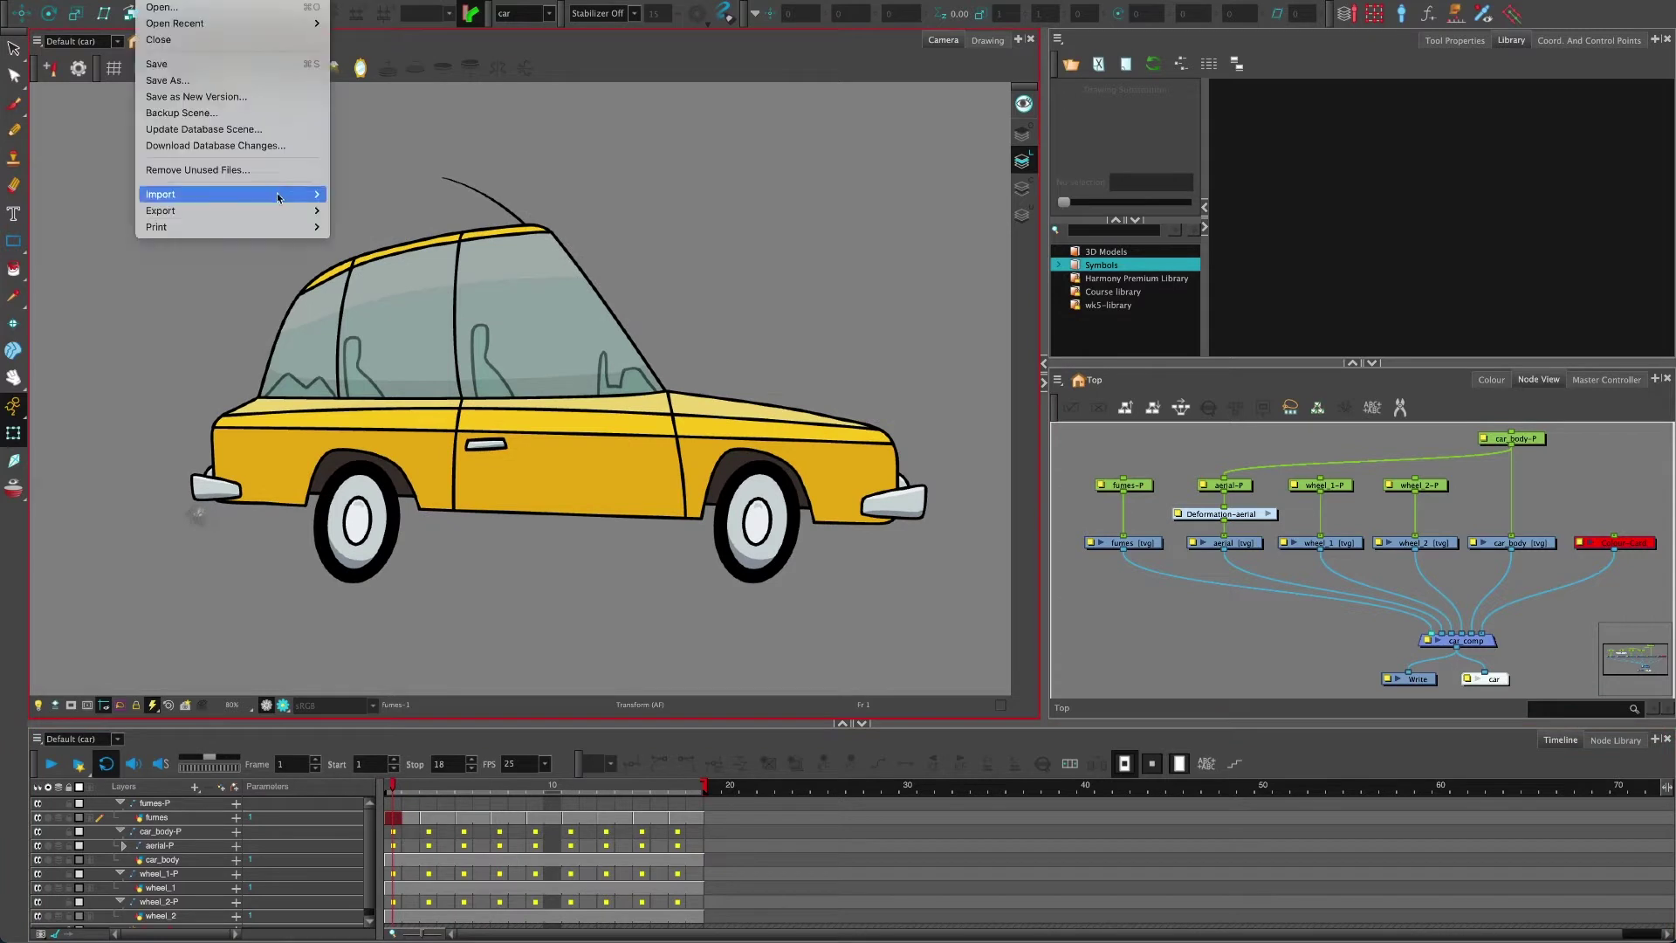
pyautogui.moveTo(293, 211)
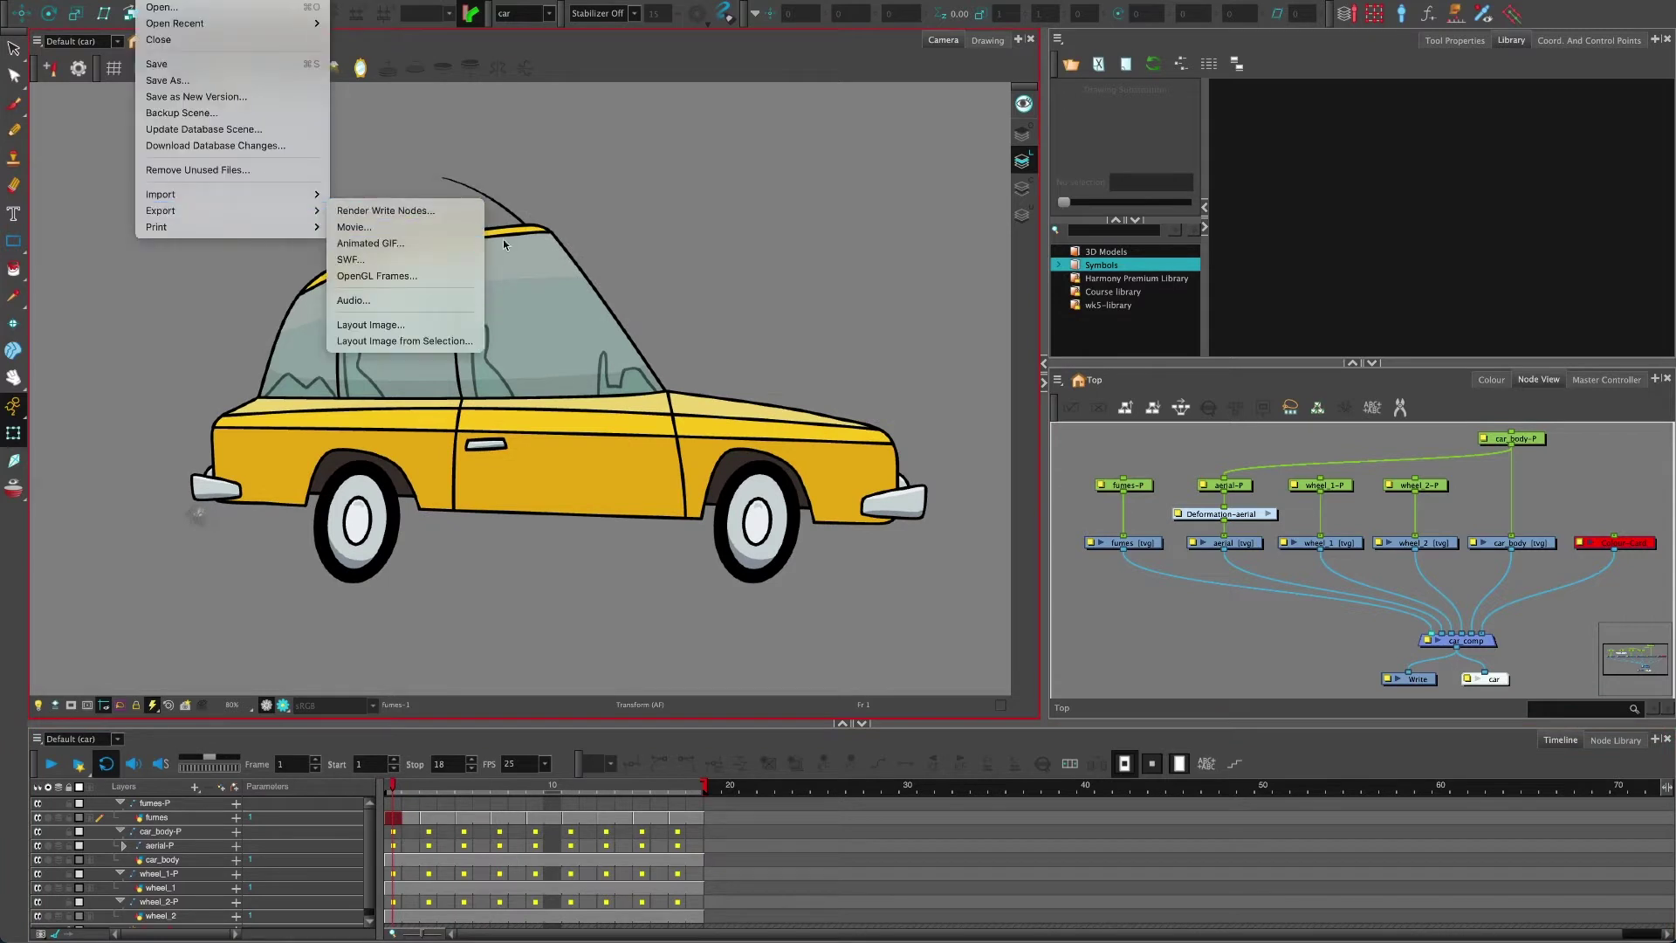
pyautogui.click(793, 216)
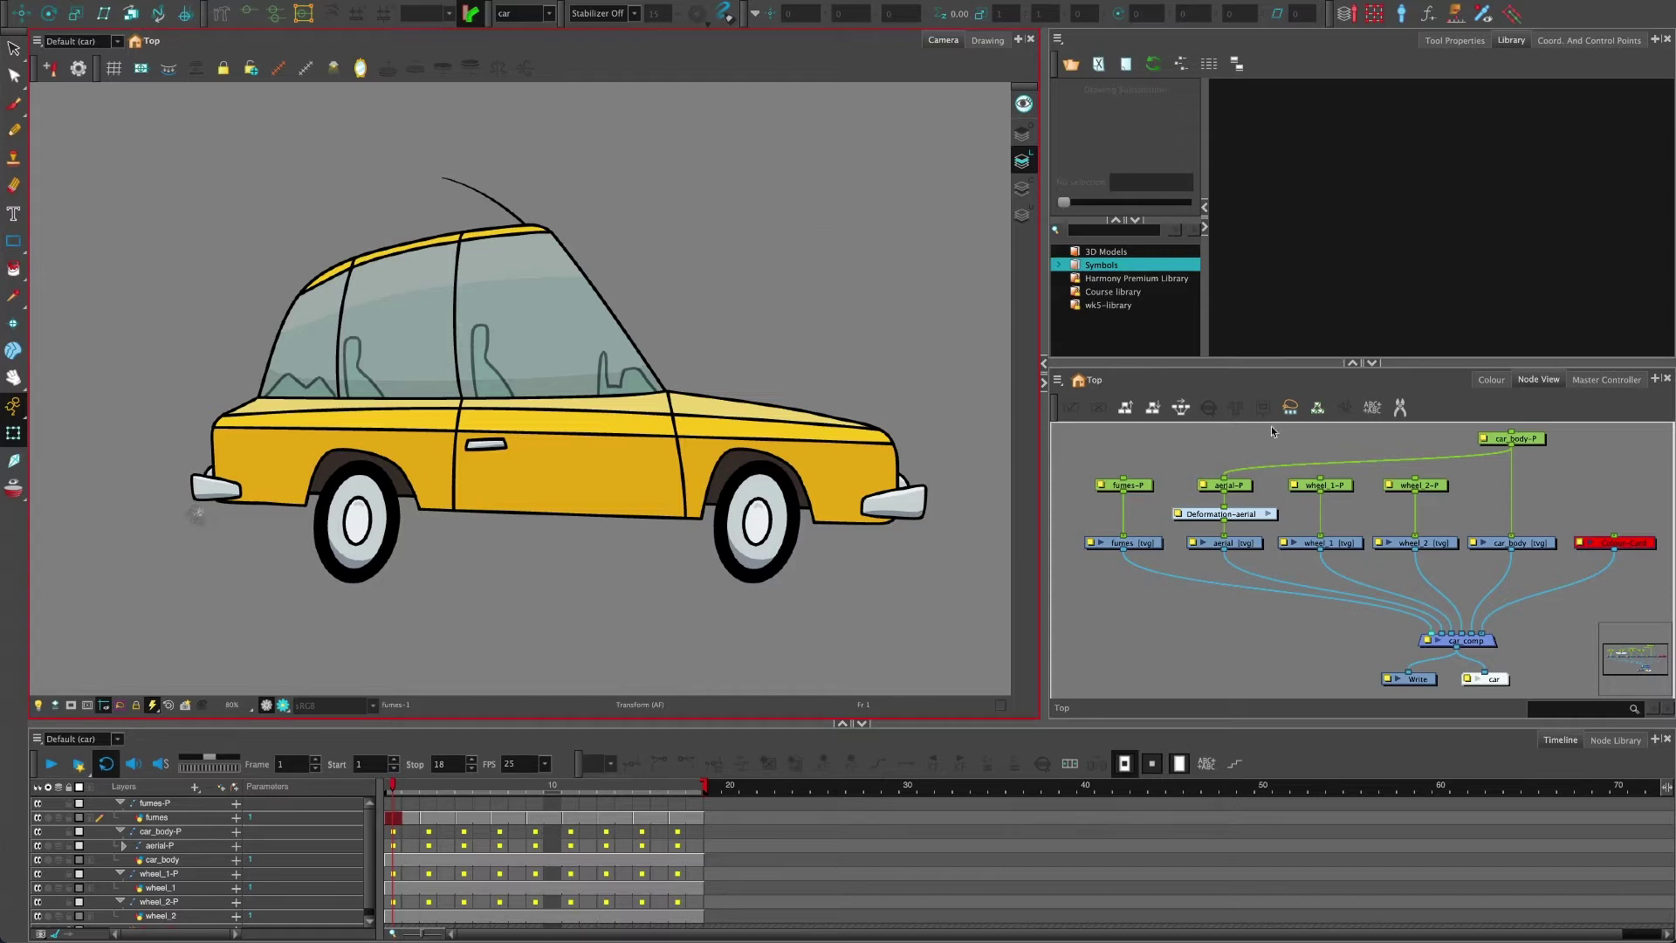
pyautogui.click(1650, 547)
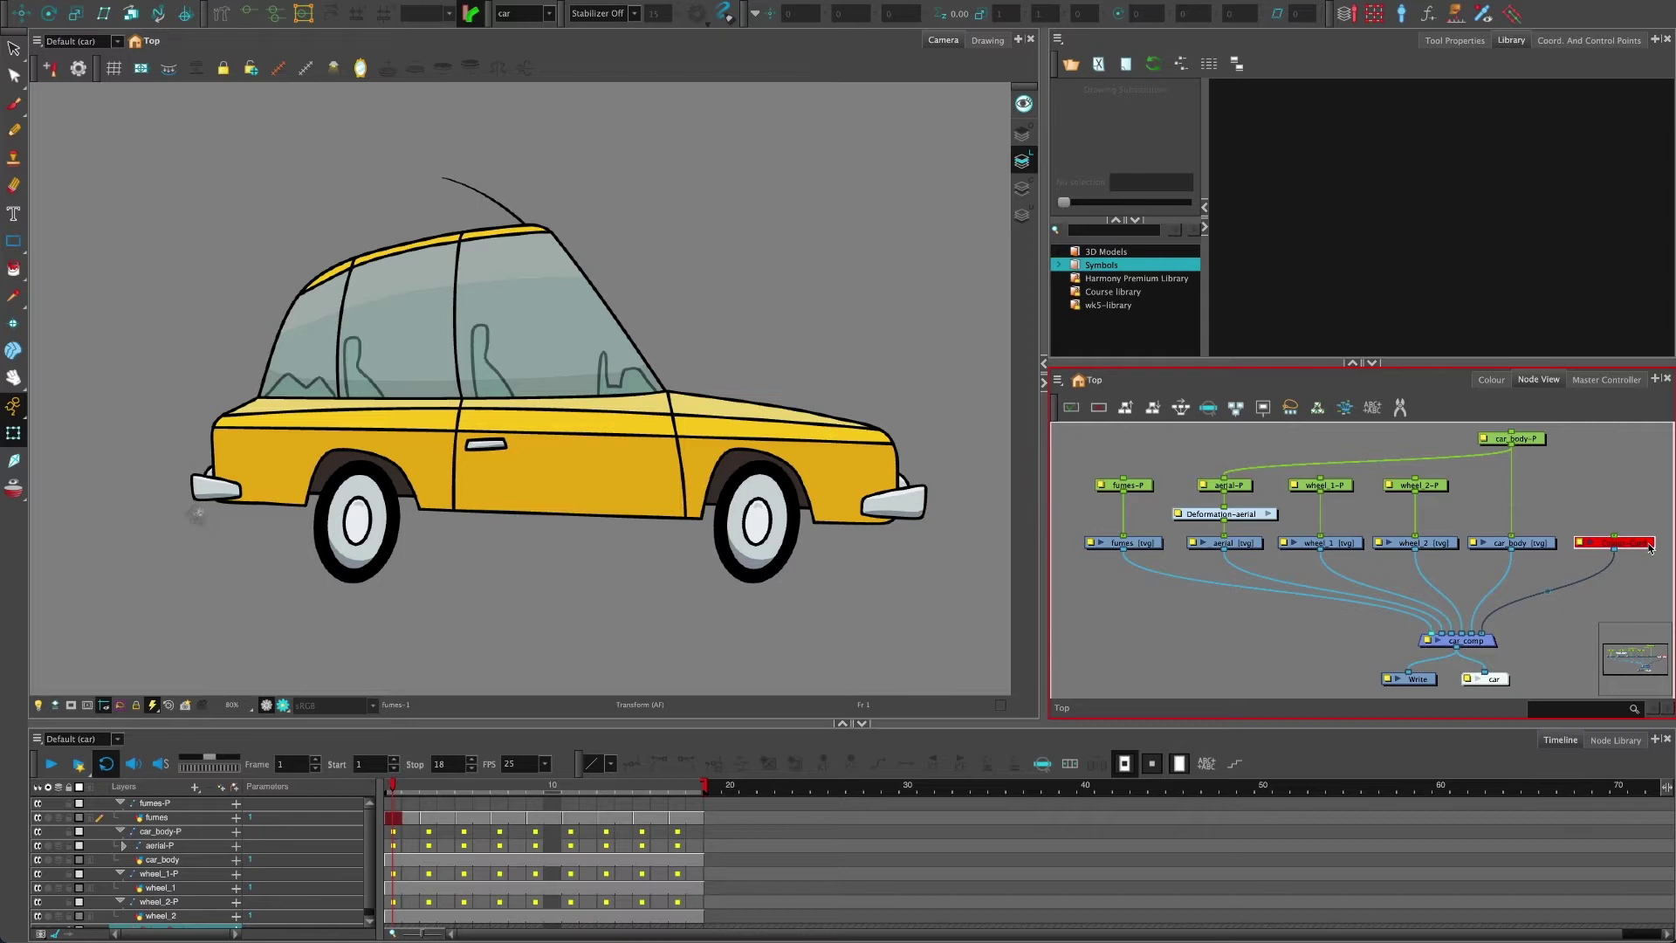
pyautogui.press('d')
pyautogui.click(1626, 579)
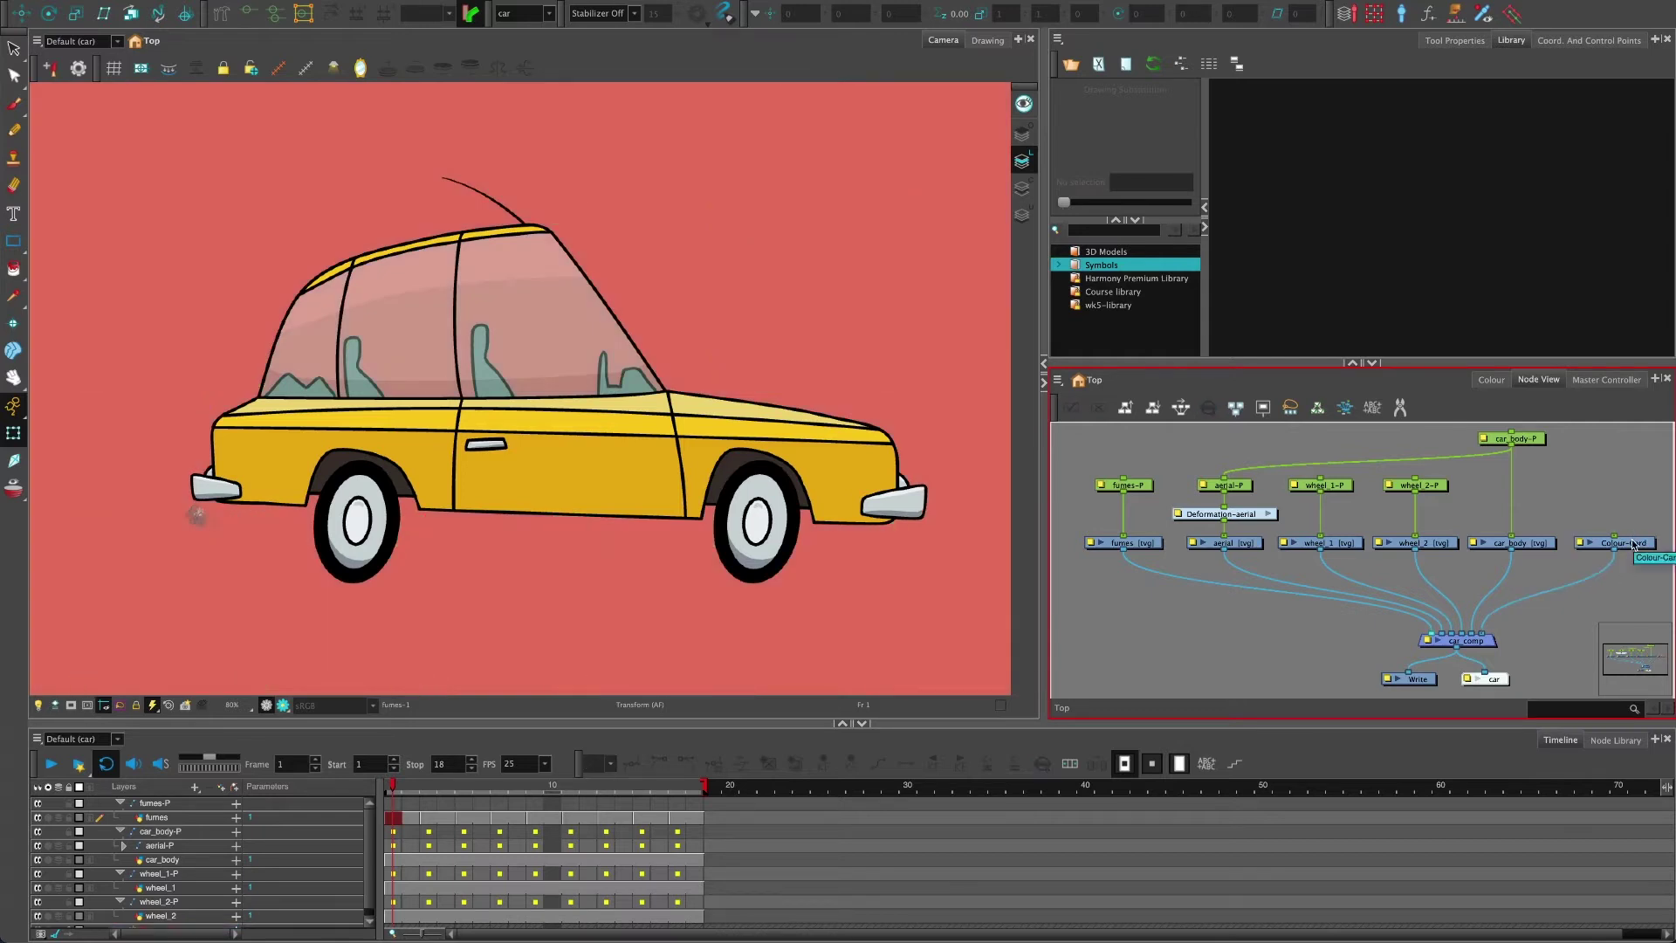
pyautogui.click(1631, 546)
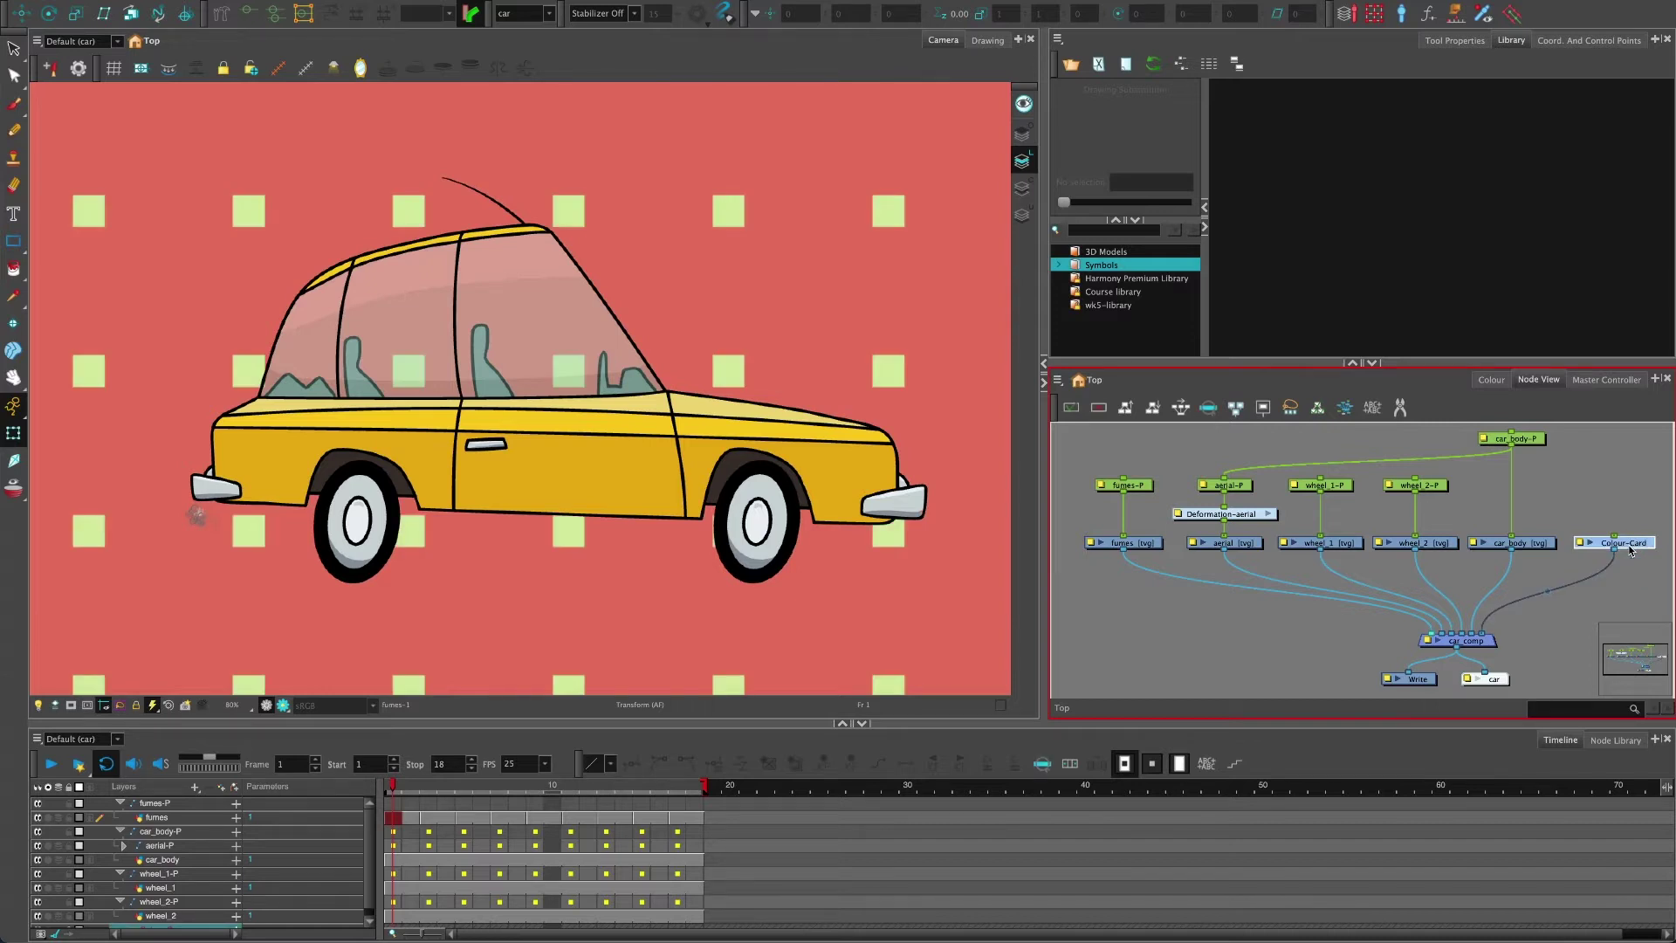
pyautogui.press('d')
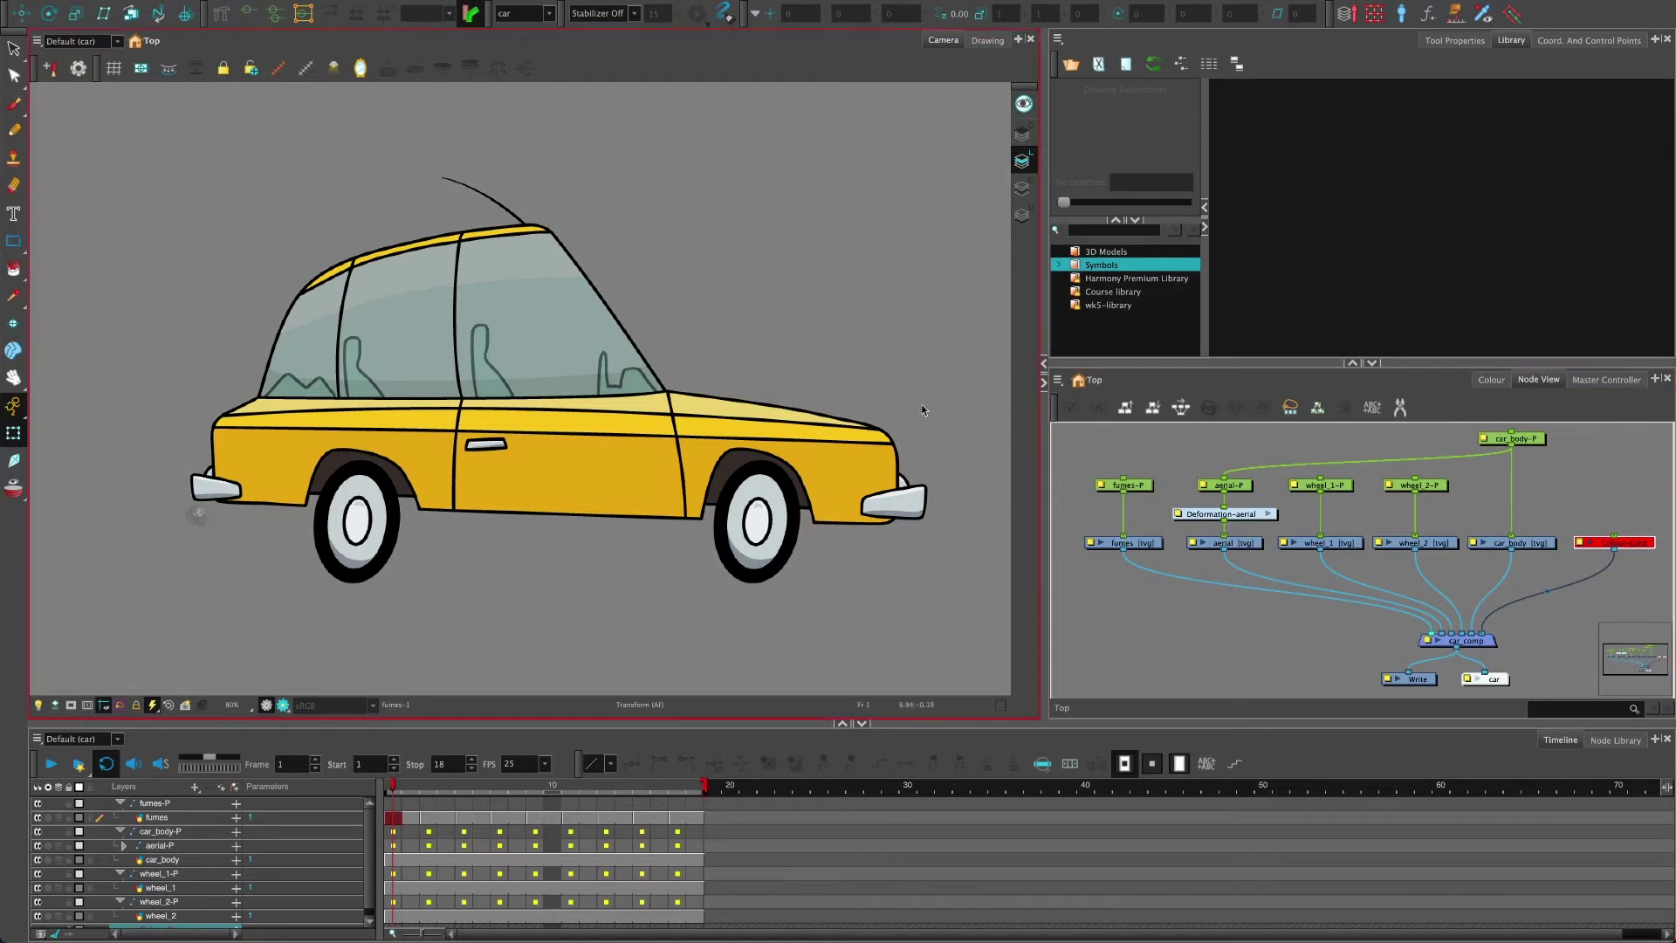
pyautogui.click(267, 705)
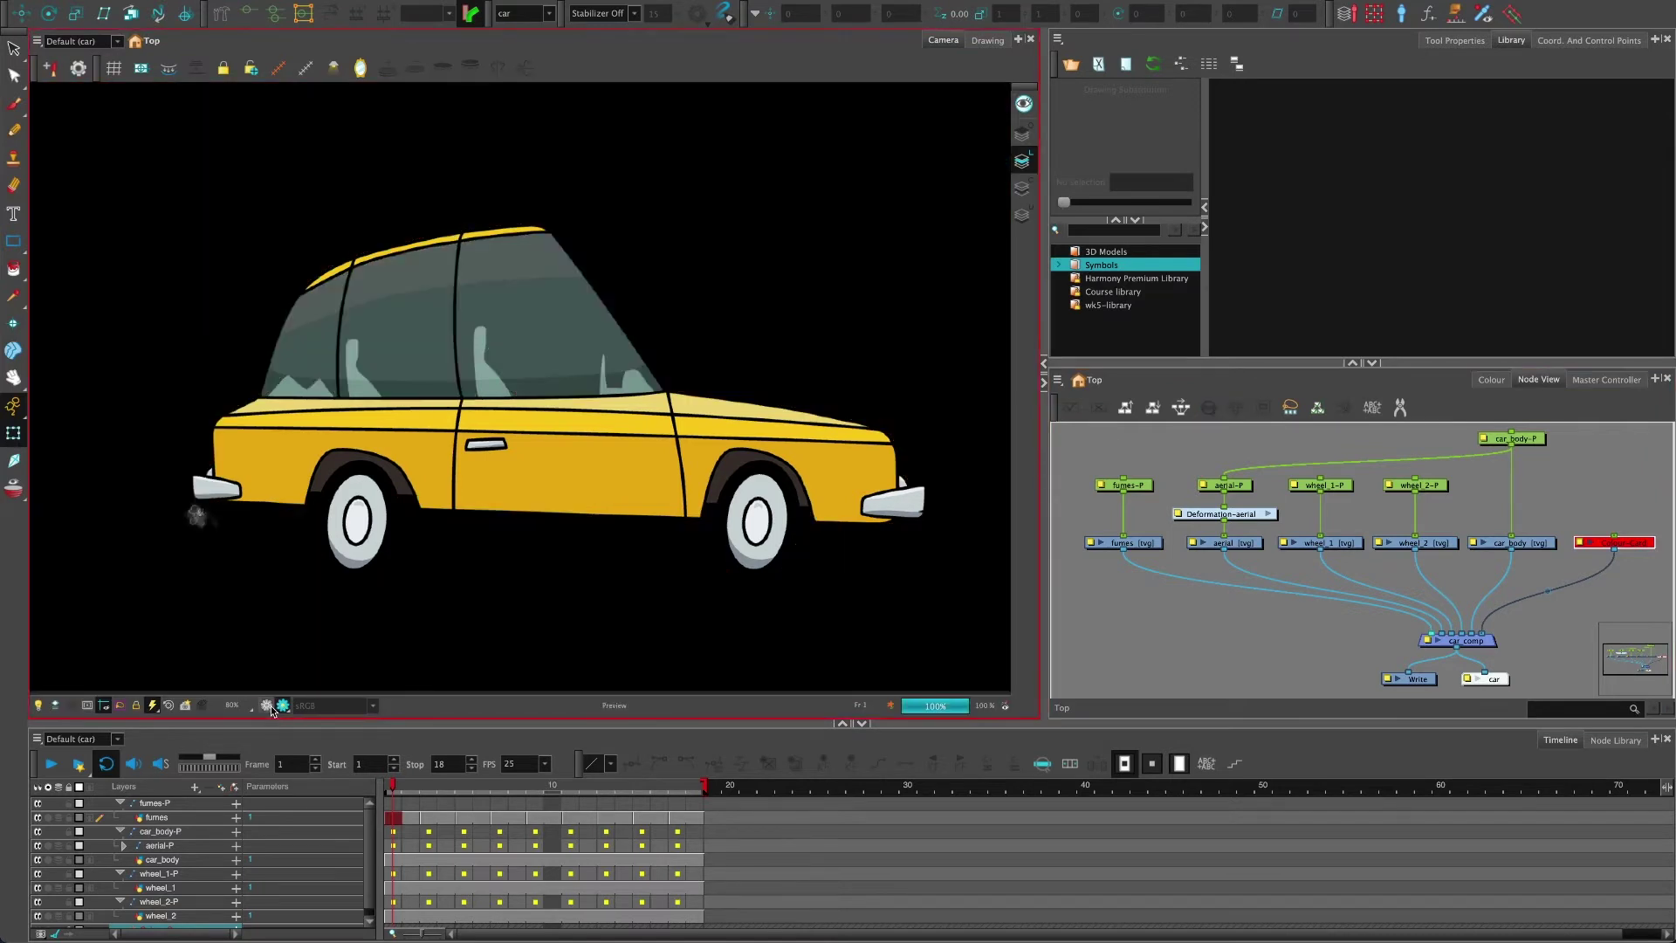
pyautogui.click(267, 706)
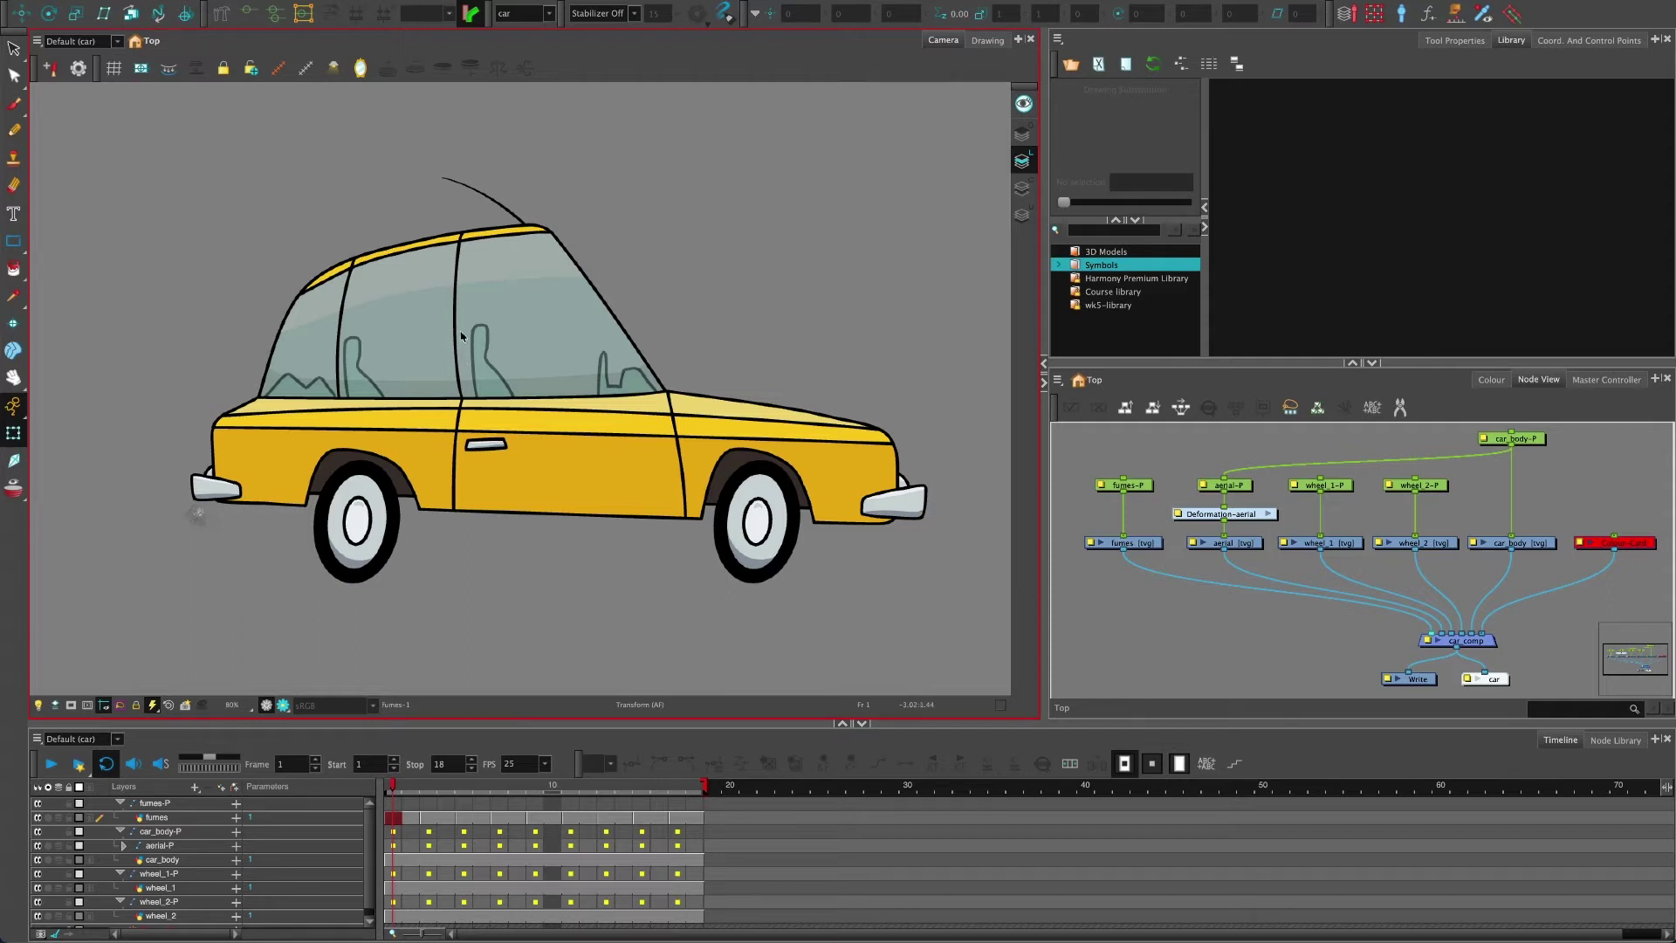
# Re-enable the Colour-Card background node, then bring up ezgif.com's Animated GIF Maker in Safari
pyautogui.click(1125, 439)
pyautogui.click(1608, 544)
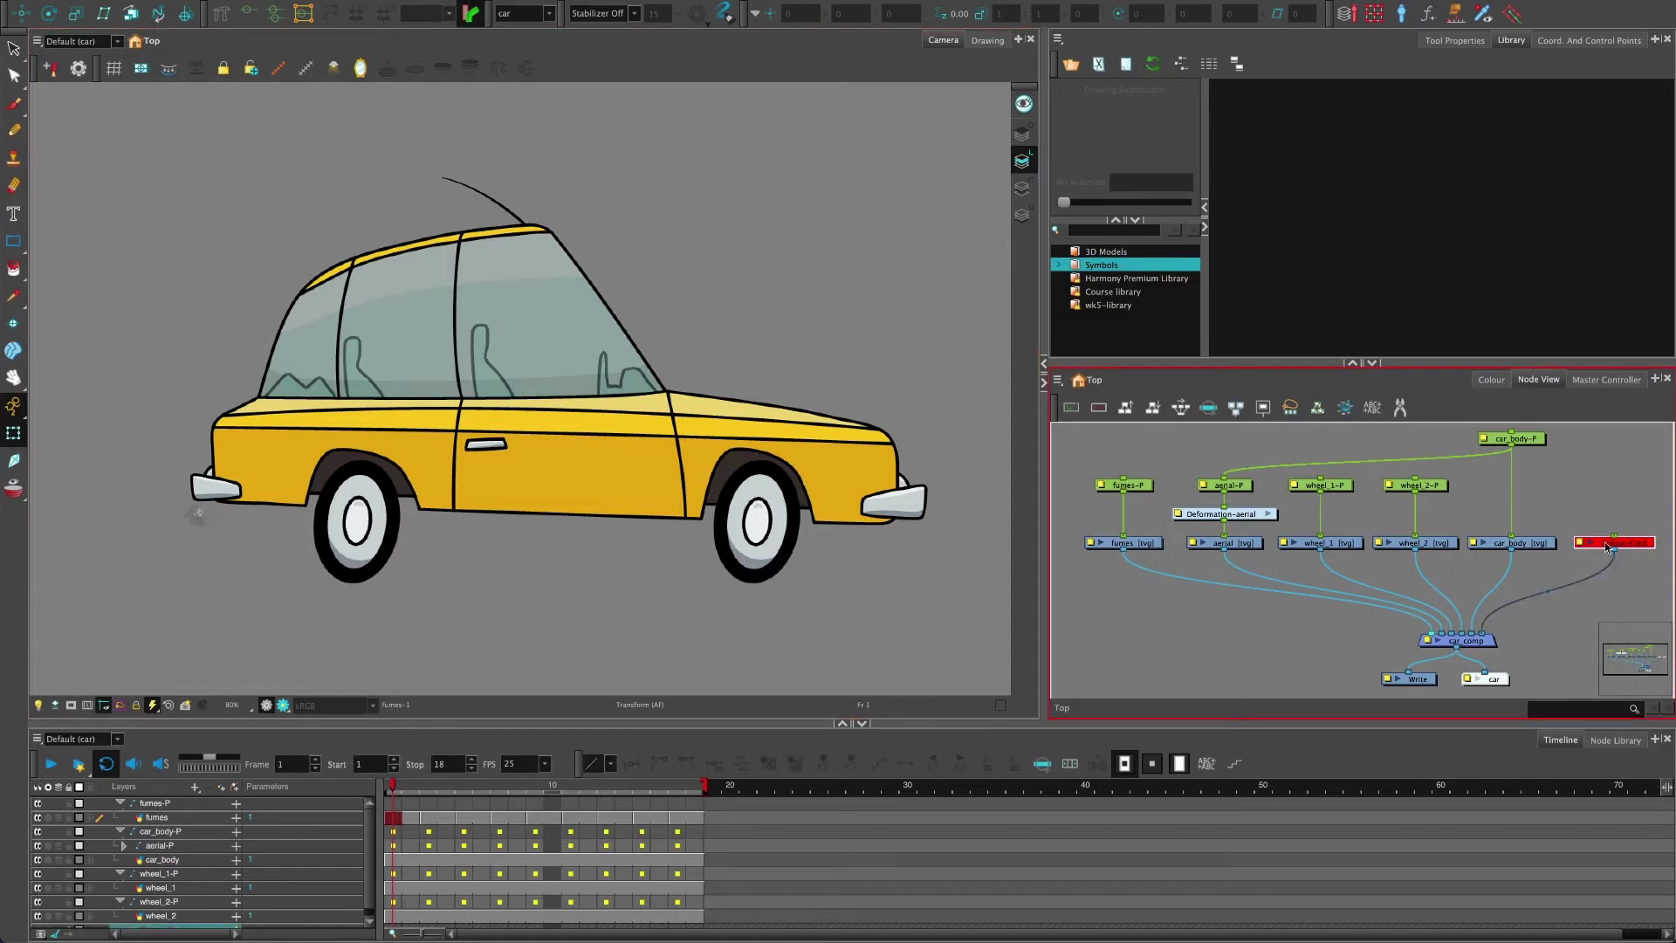
pyautogui.press('d')
pyautogui.click(1592, 515)
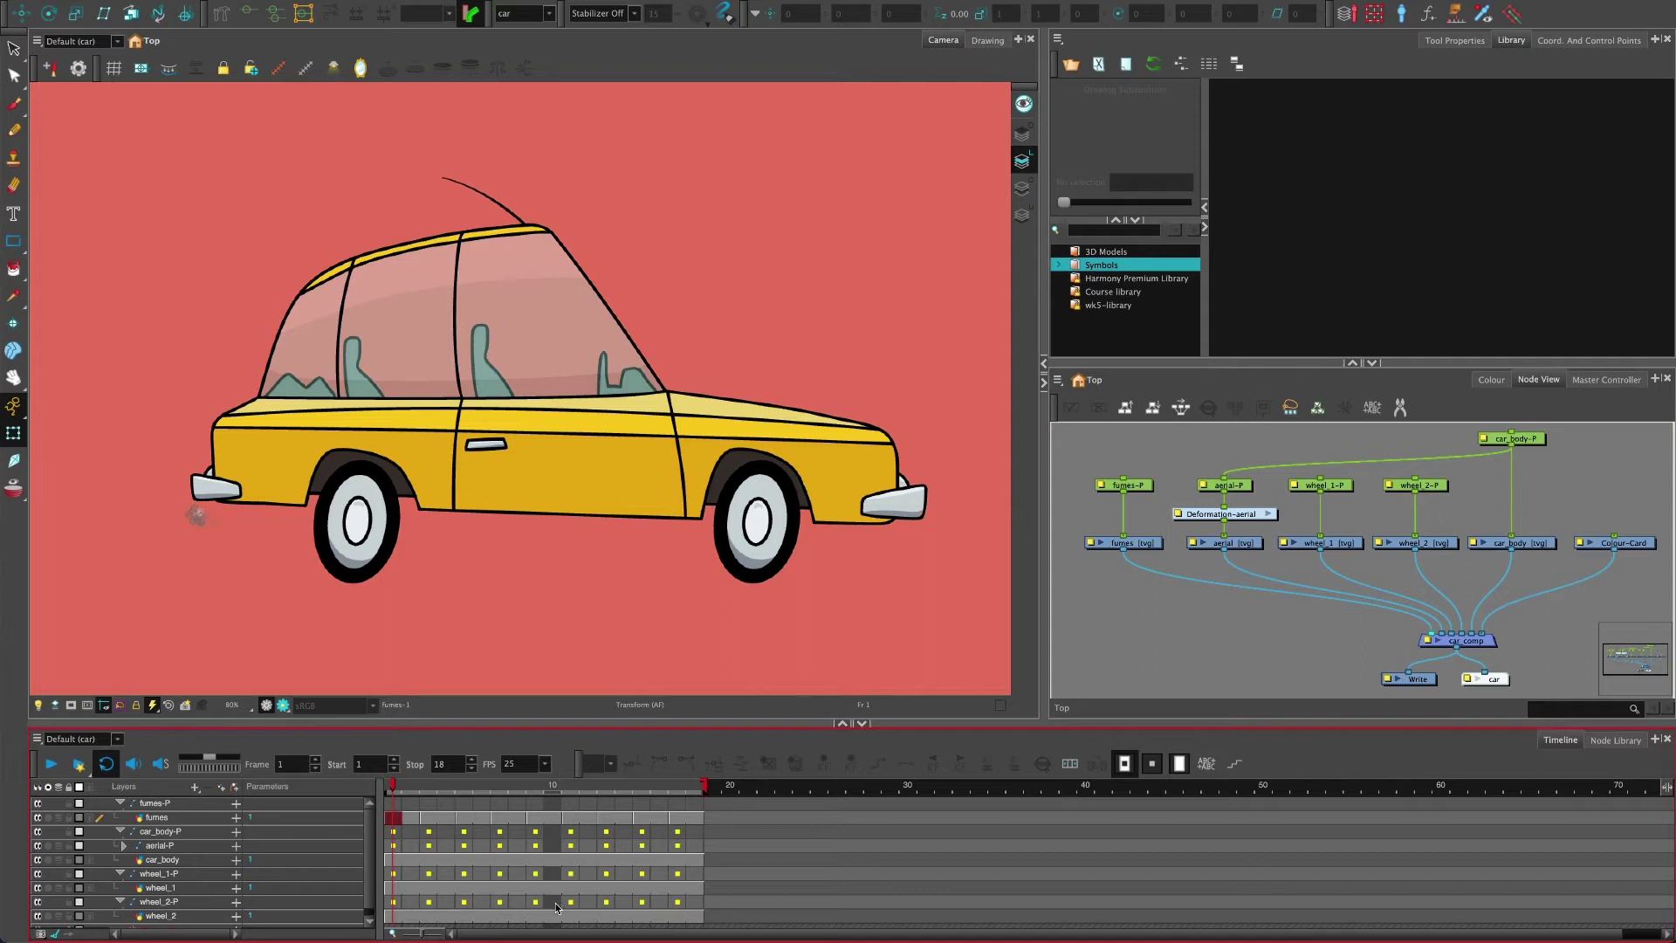
pyautogui.click(518, 933)
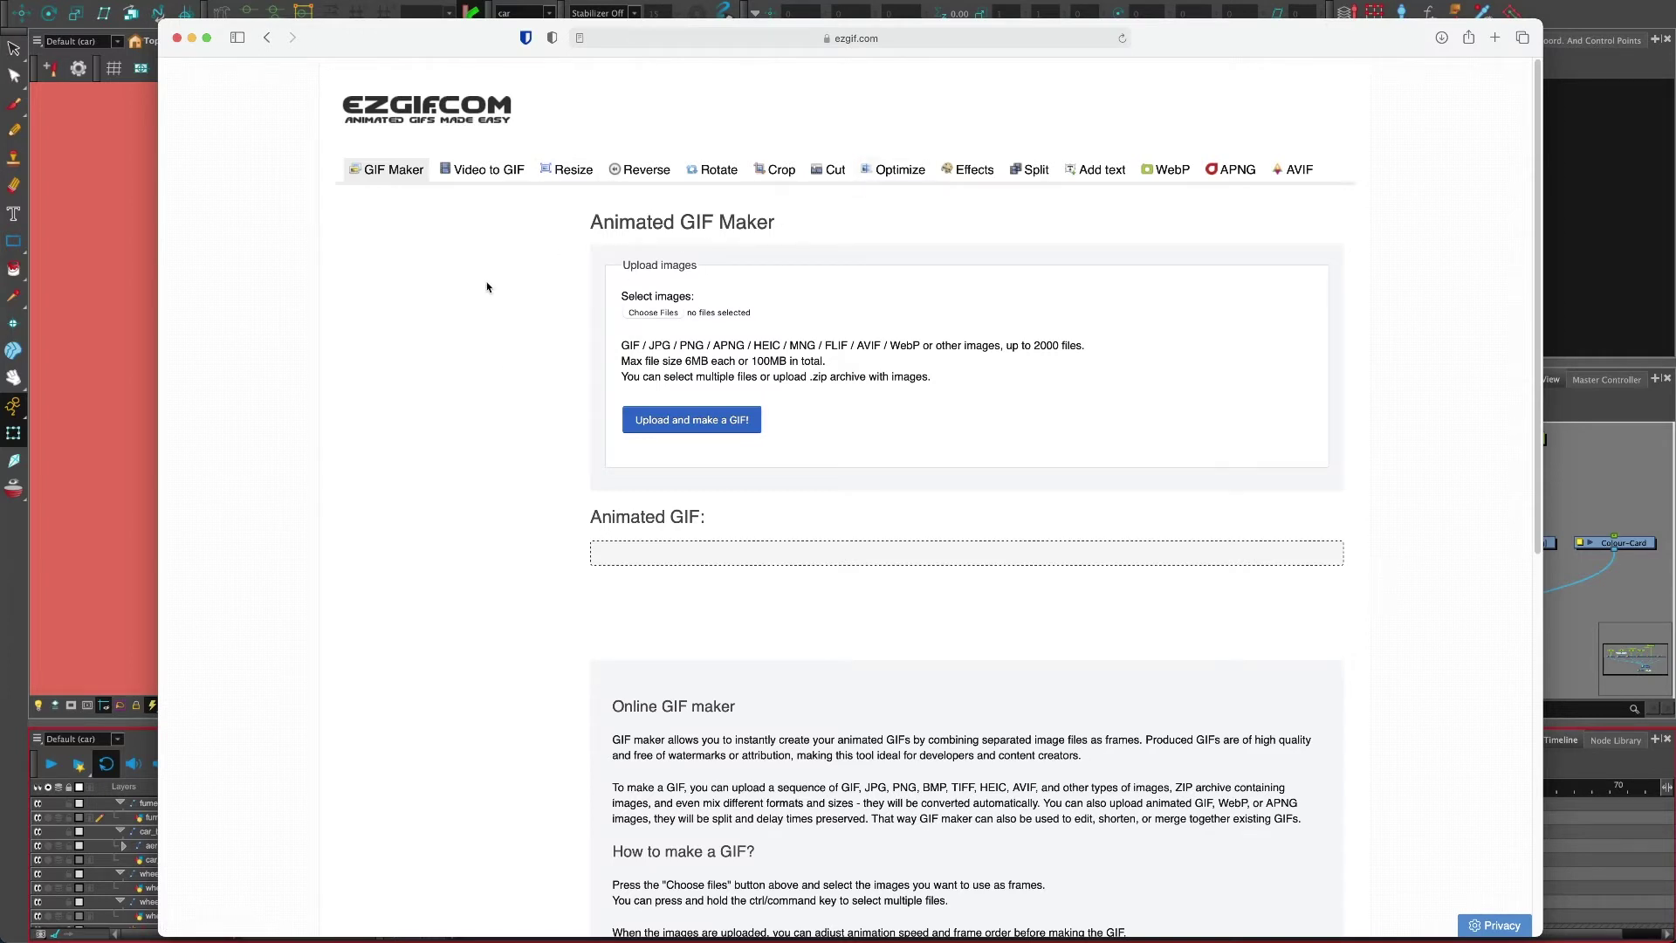
# Hide Safari so Harmony shows the yellow car against its red backdrop
pyautogui.press('super+Tab')
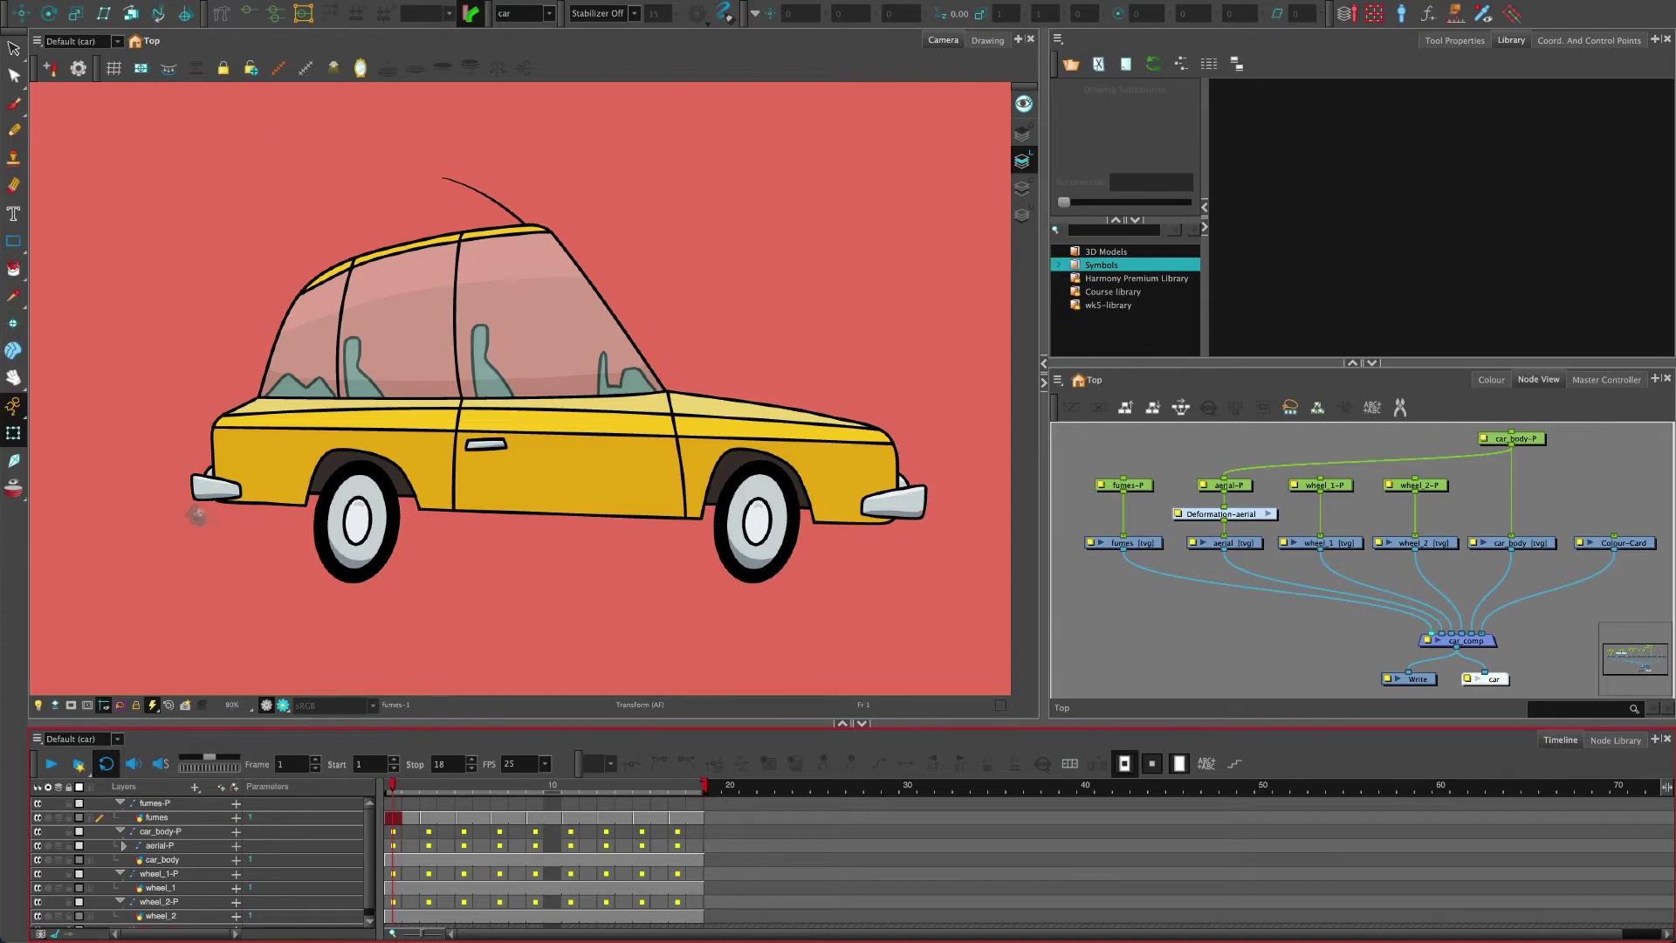
# Disable the Colour-Card background node again and reach the File > Export options
pyautogui.click(1625, 543)
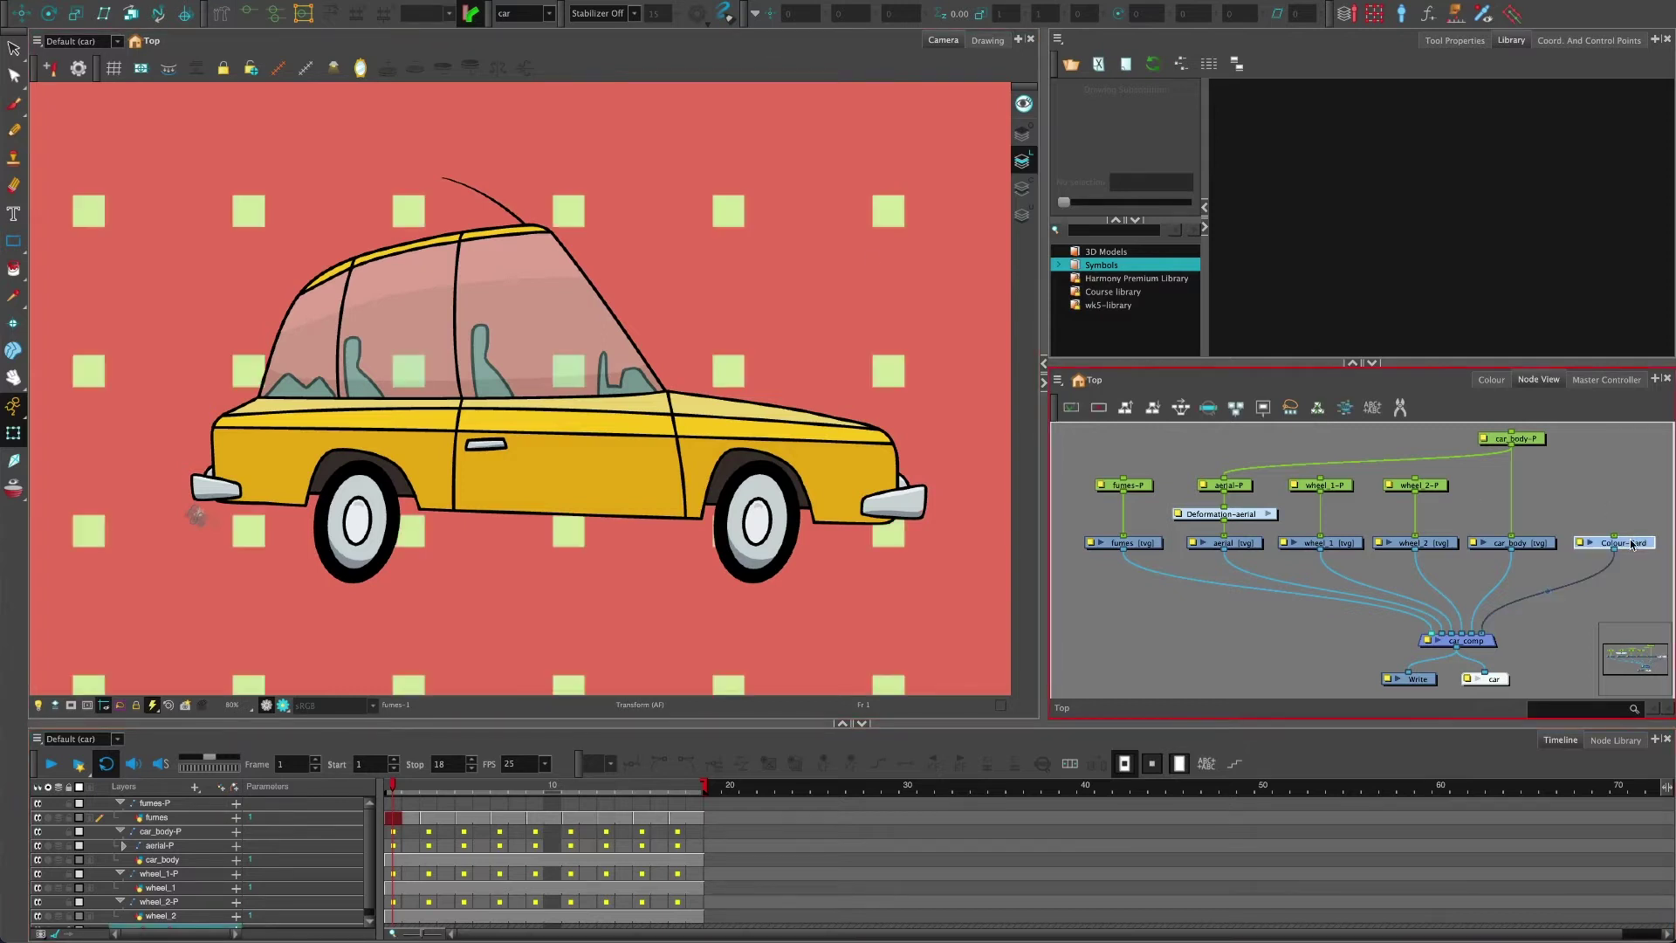
pyautogui.press('d')
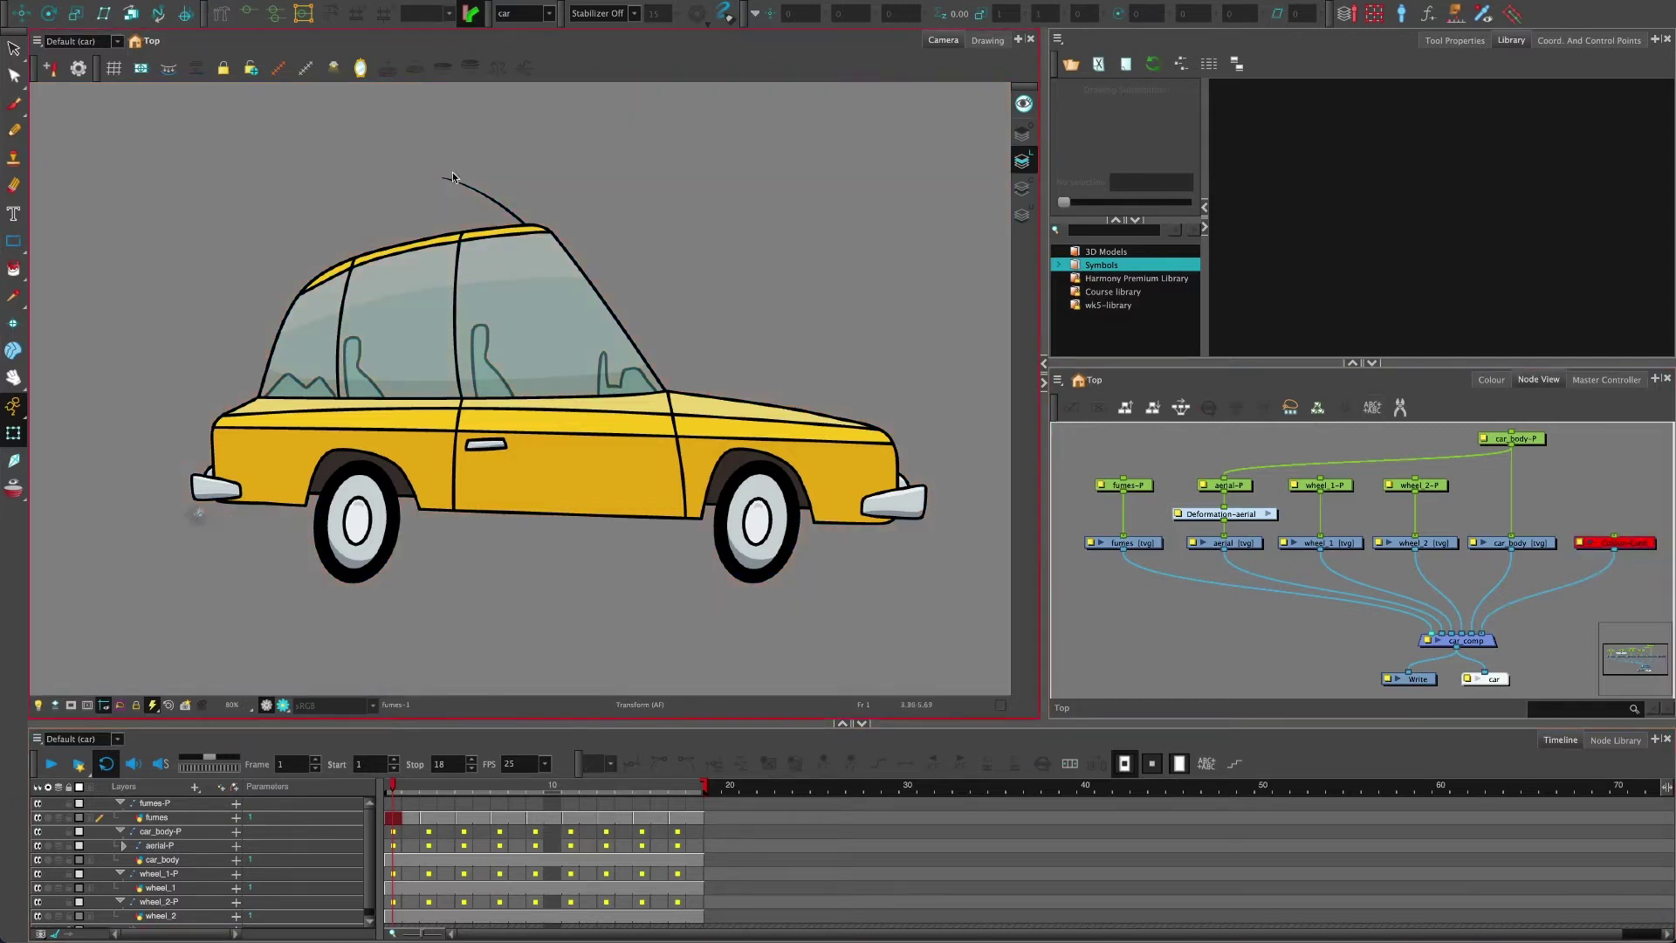
pyautogui.click(69, 0)
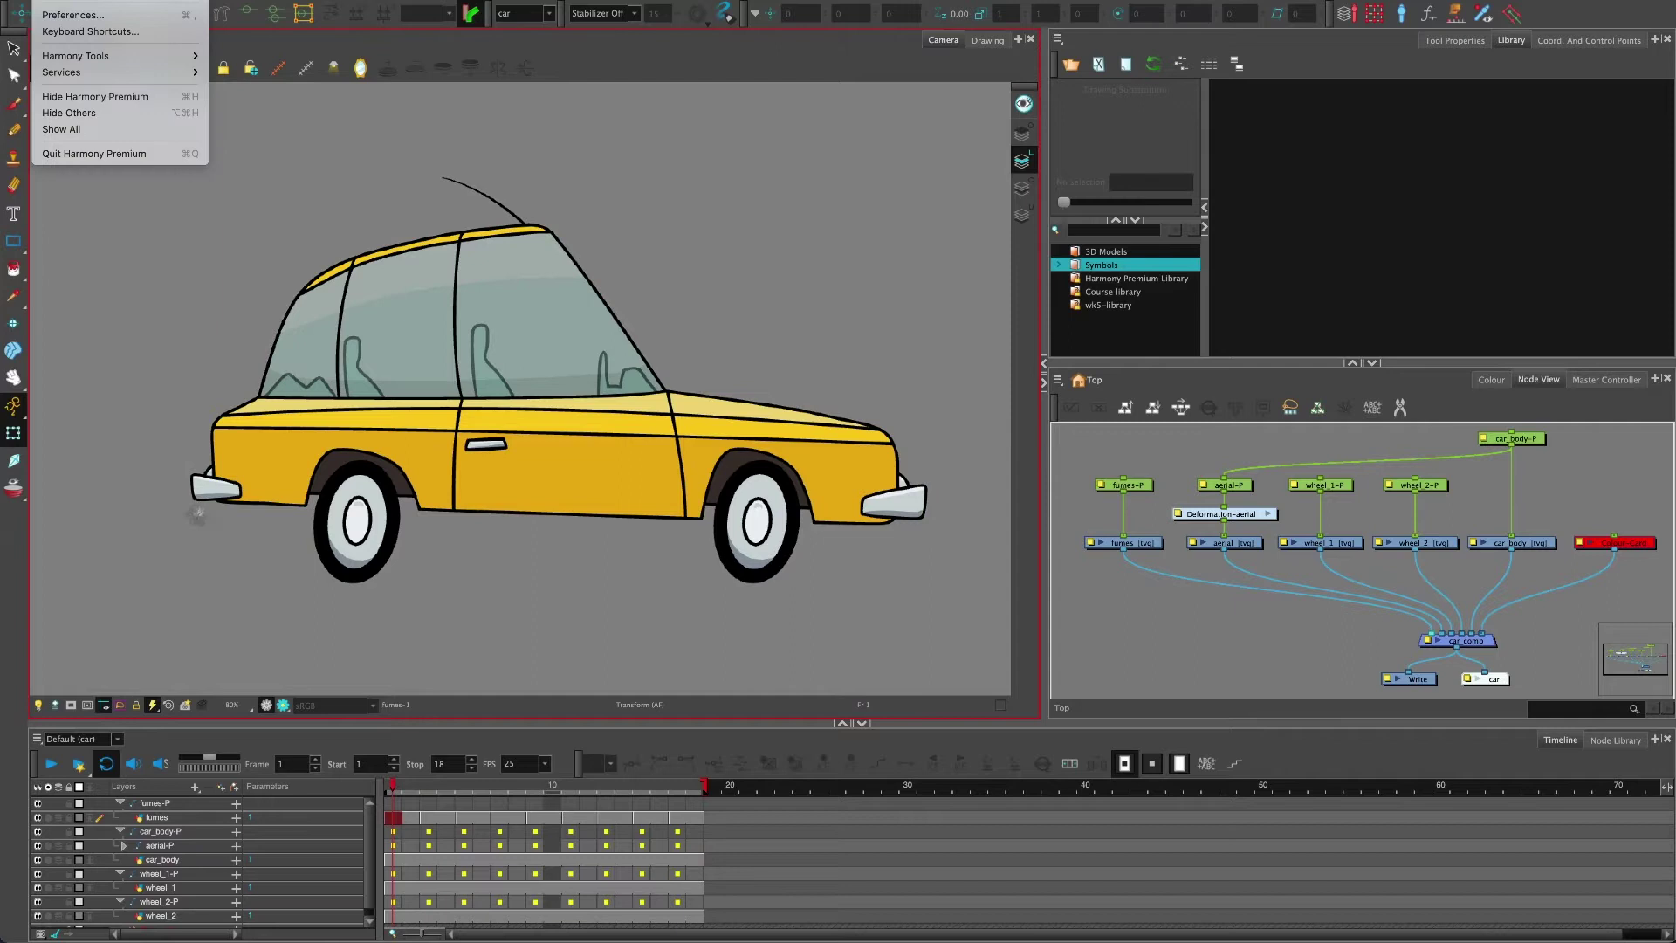
pyautogui.moveTo(322, 219)
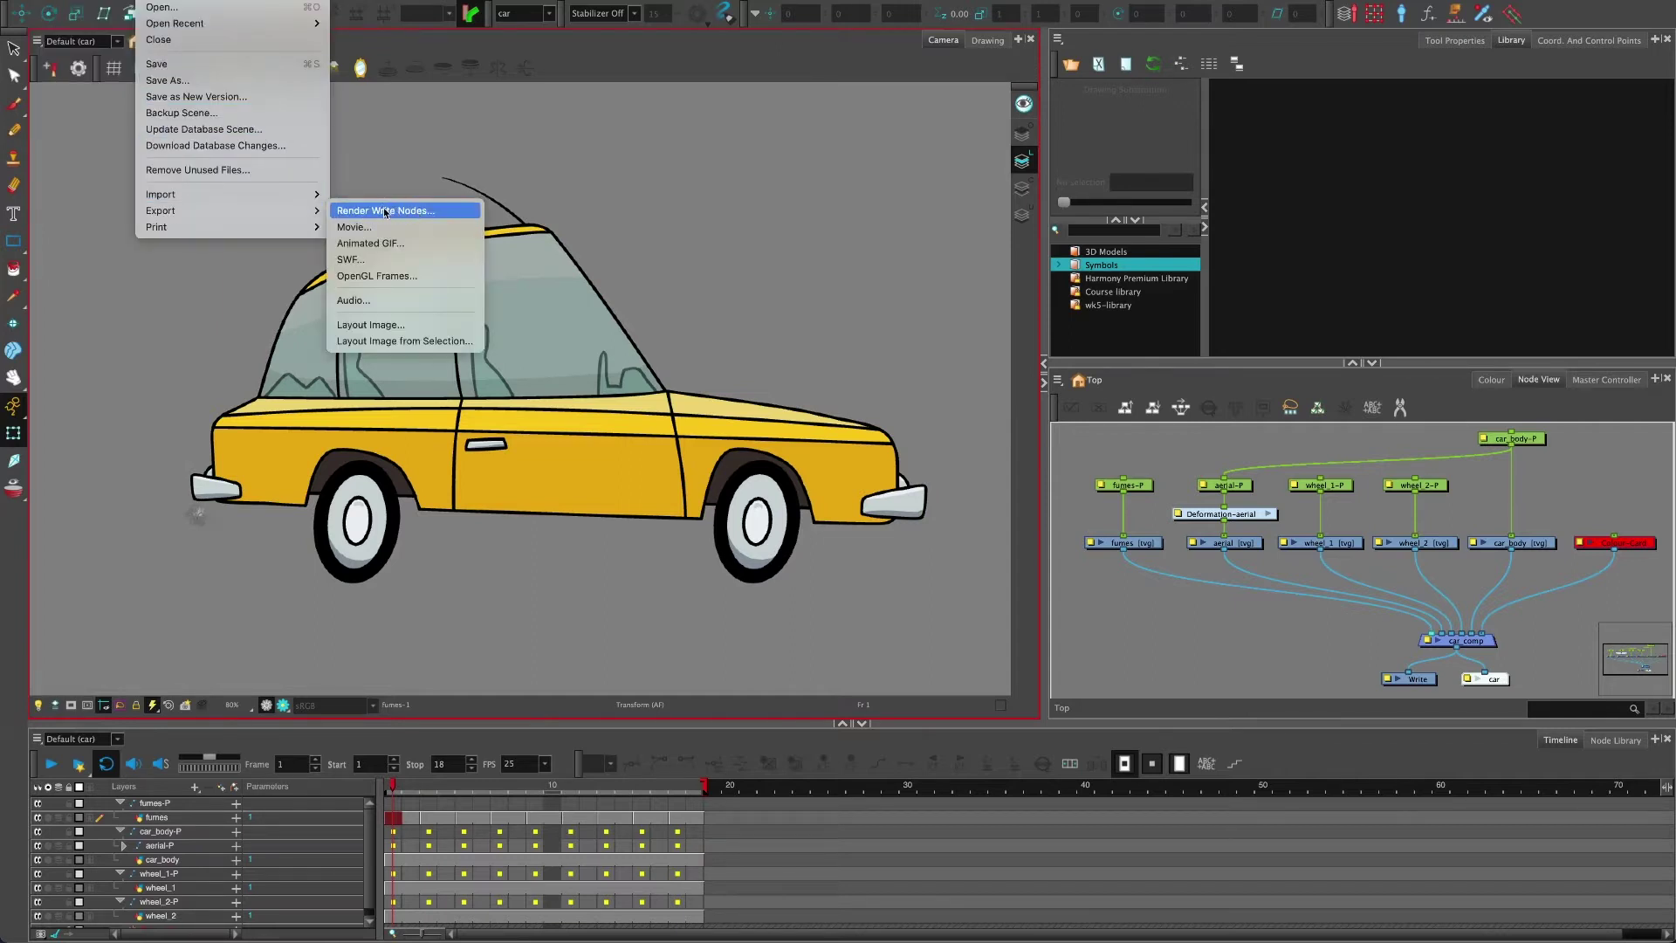
# Zoom in on the car_comp, Write and car nodes, adding a 'wr' Write node then deleting it
pyautogui.click(1256, 643)
pyautogui.scroll(2, 1451, 625)
pyautogui.scroll(3, 1450, 625)
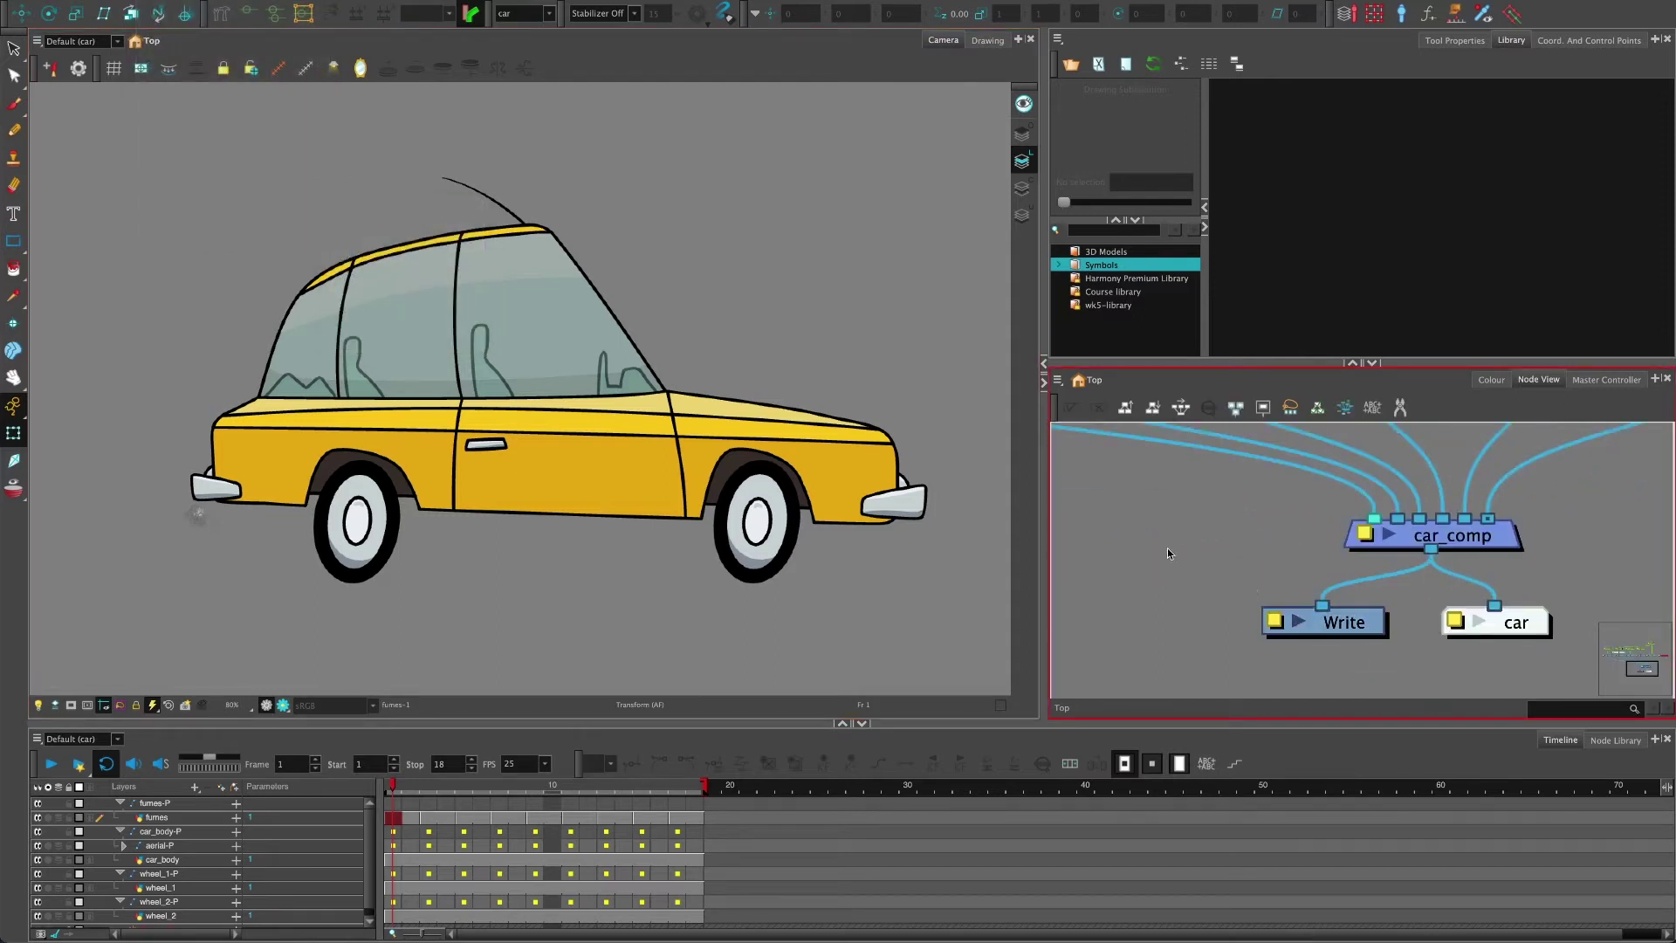
pyautogui.press('Tab')
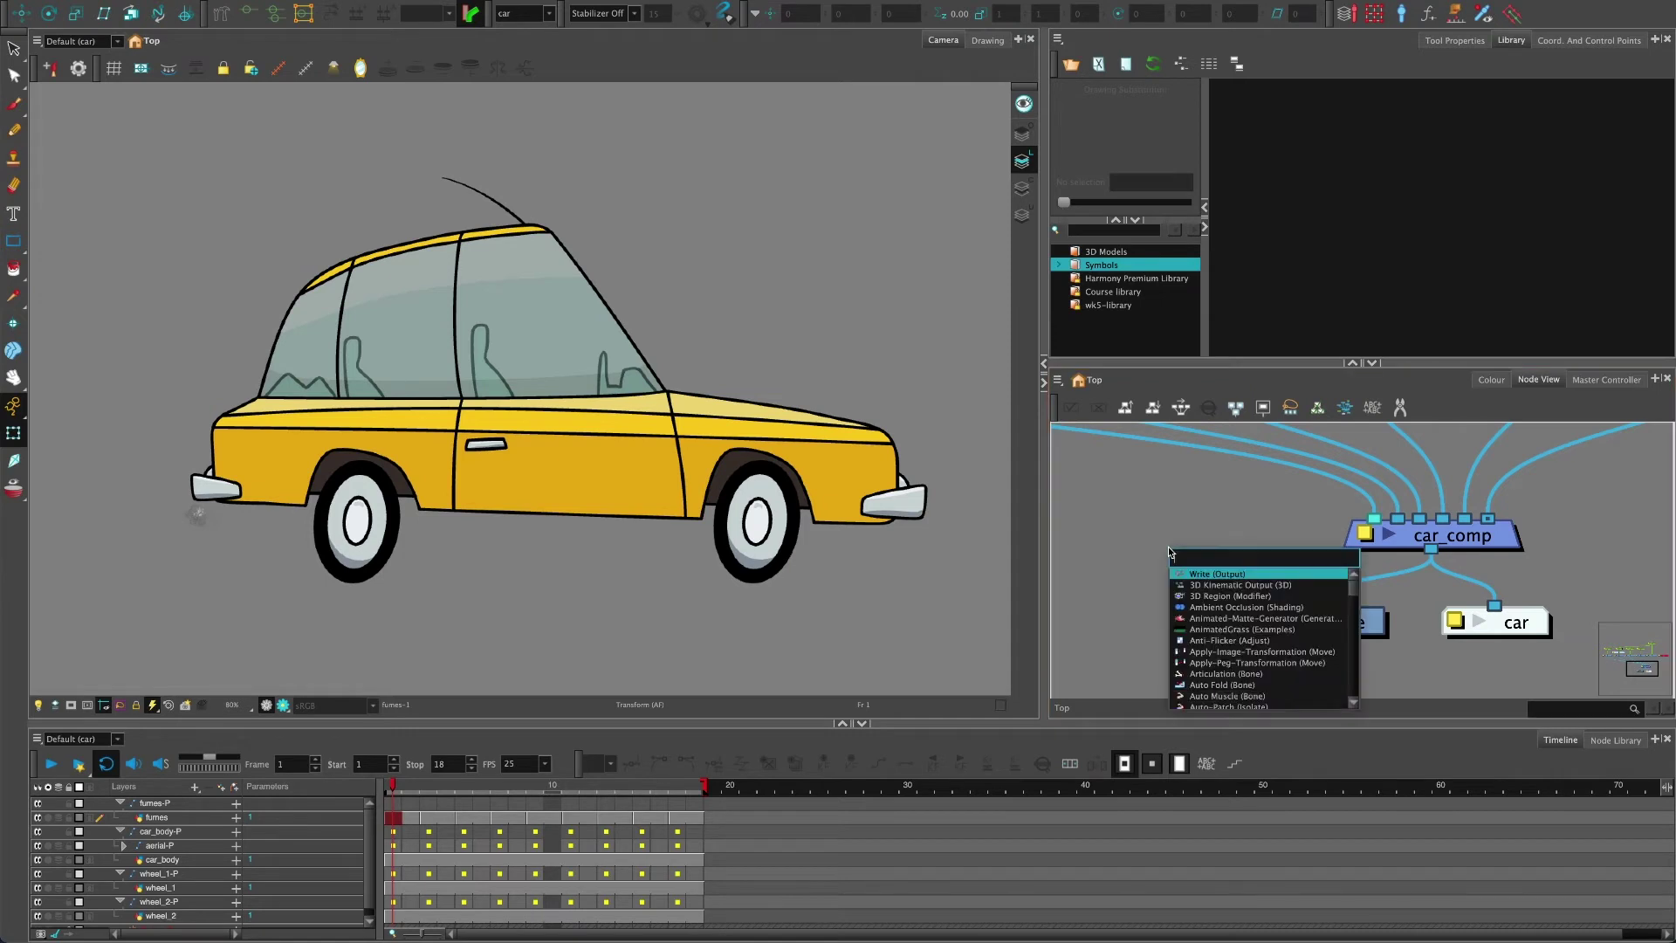
pyautogui.write('wr')
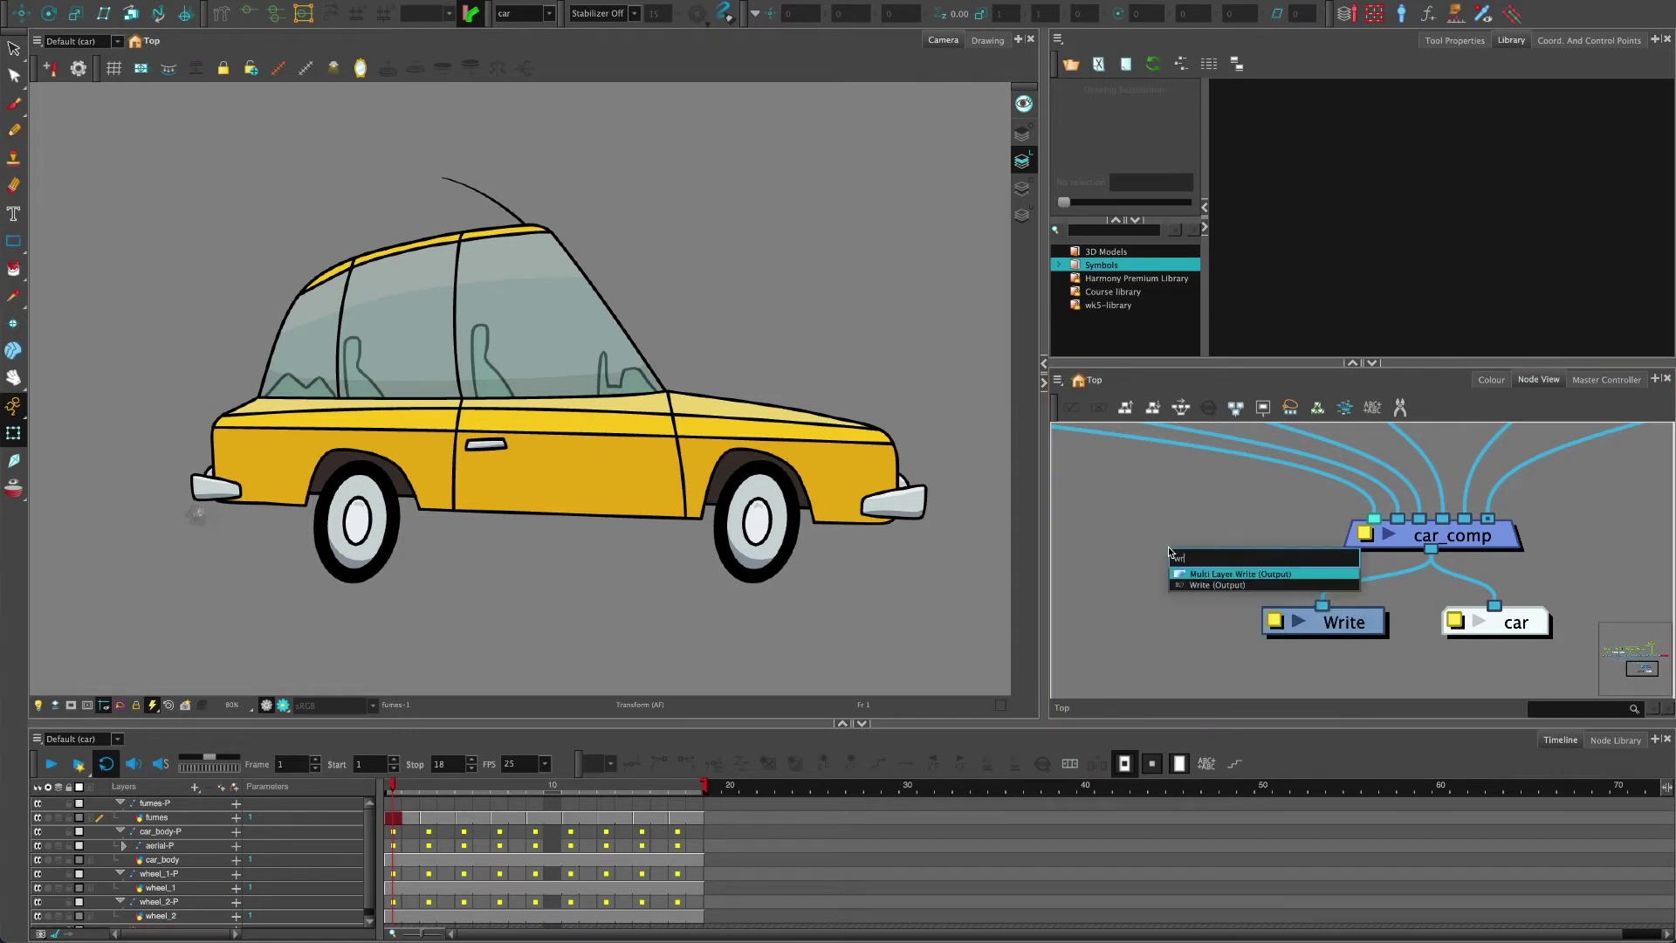
pyautogui.click(1204, 587)
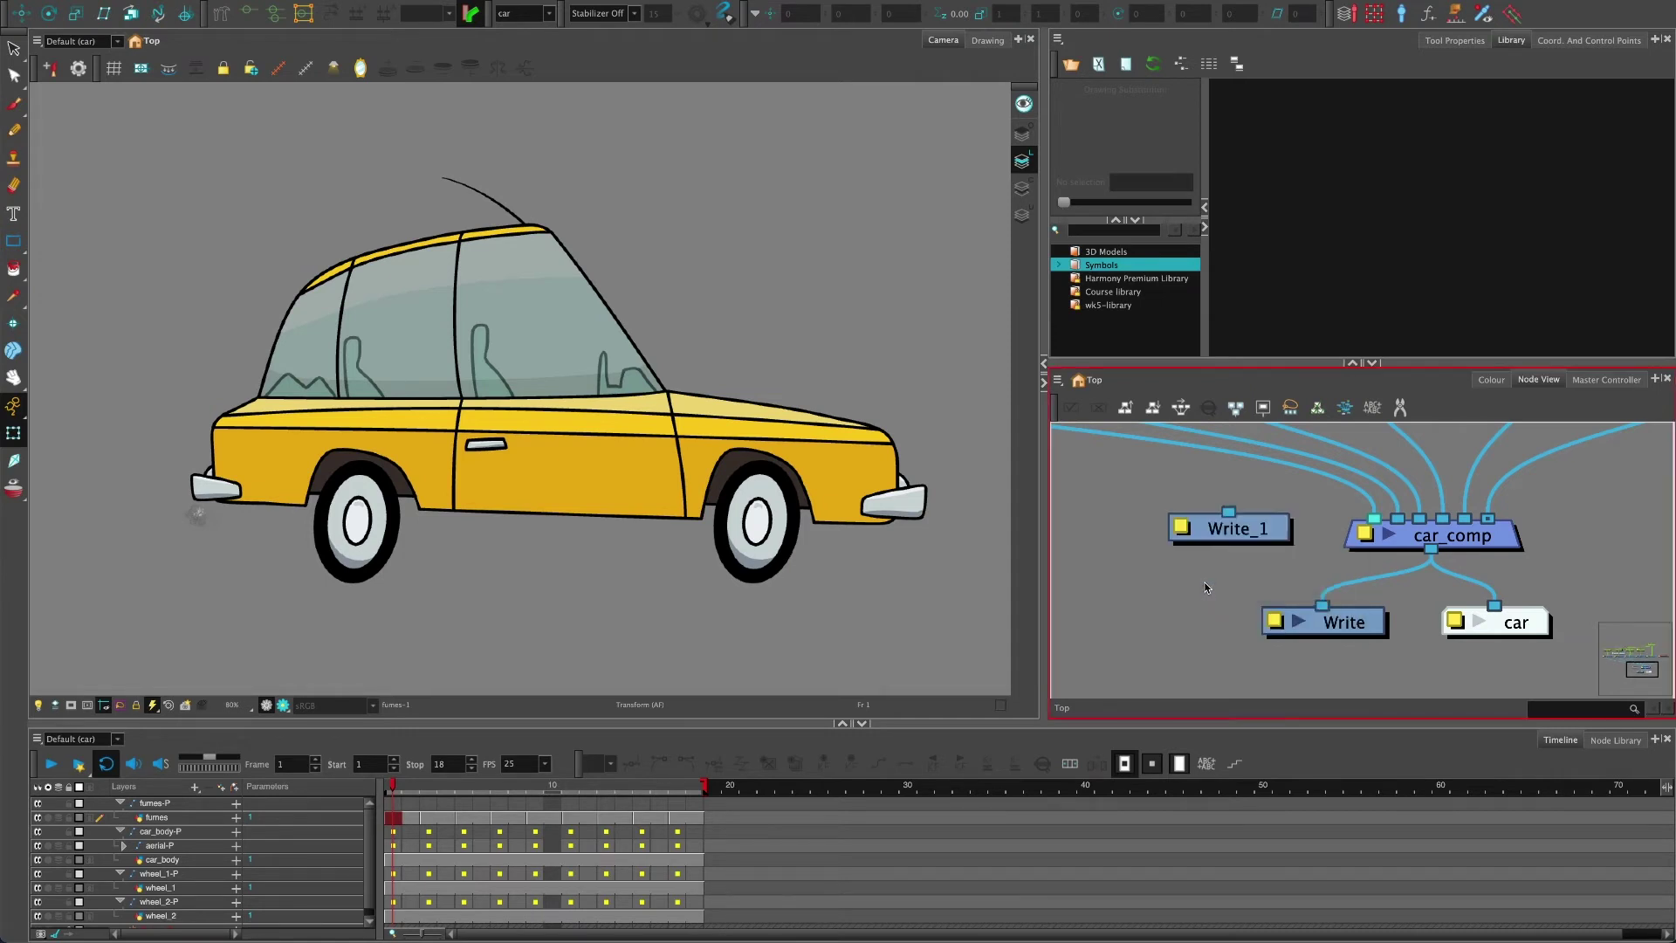
pyautogui.click(1247, 539)
pyautogui.press('Delete')
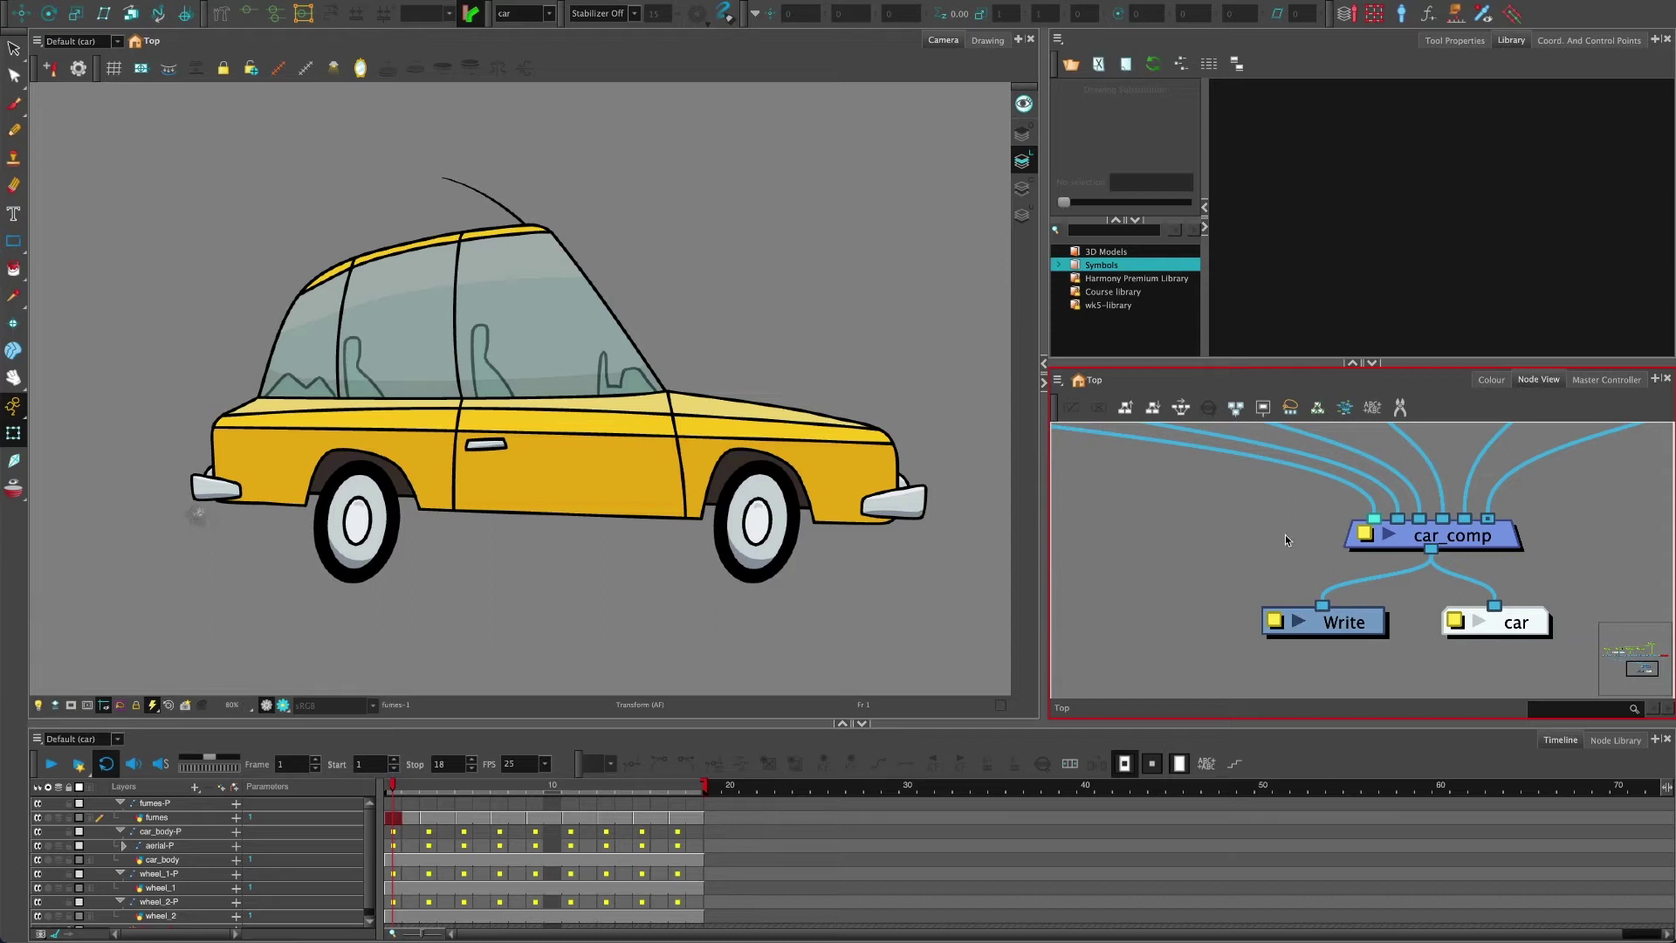
pyautogui.doubleClick(1267, 618)
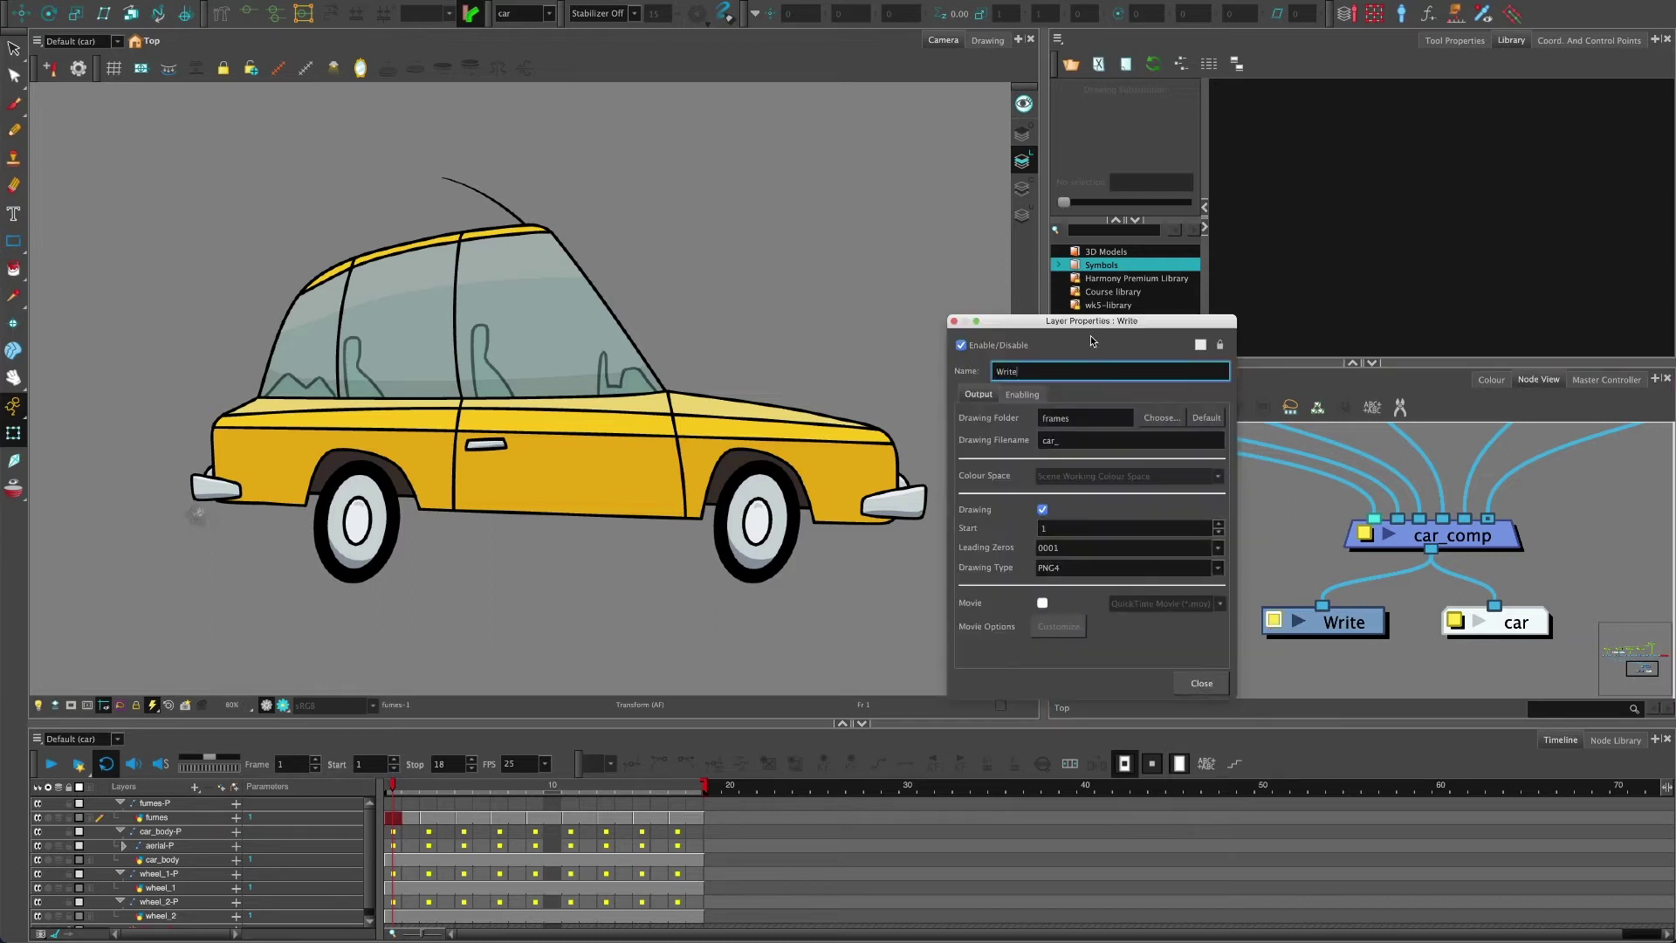
pyautogui.moveTo(1091, 335); pyautogui.dragTo(1111, 369)
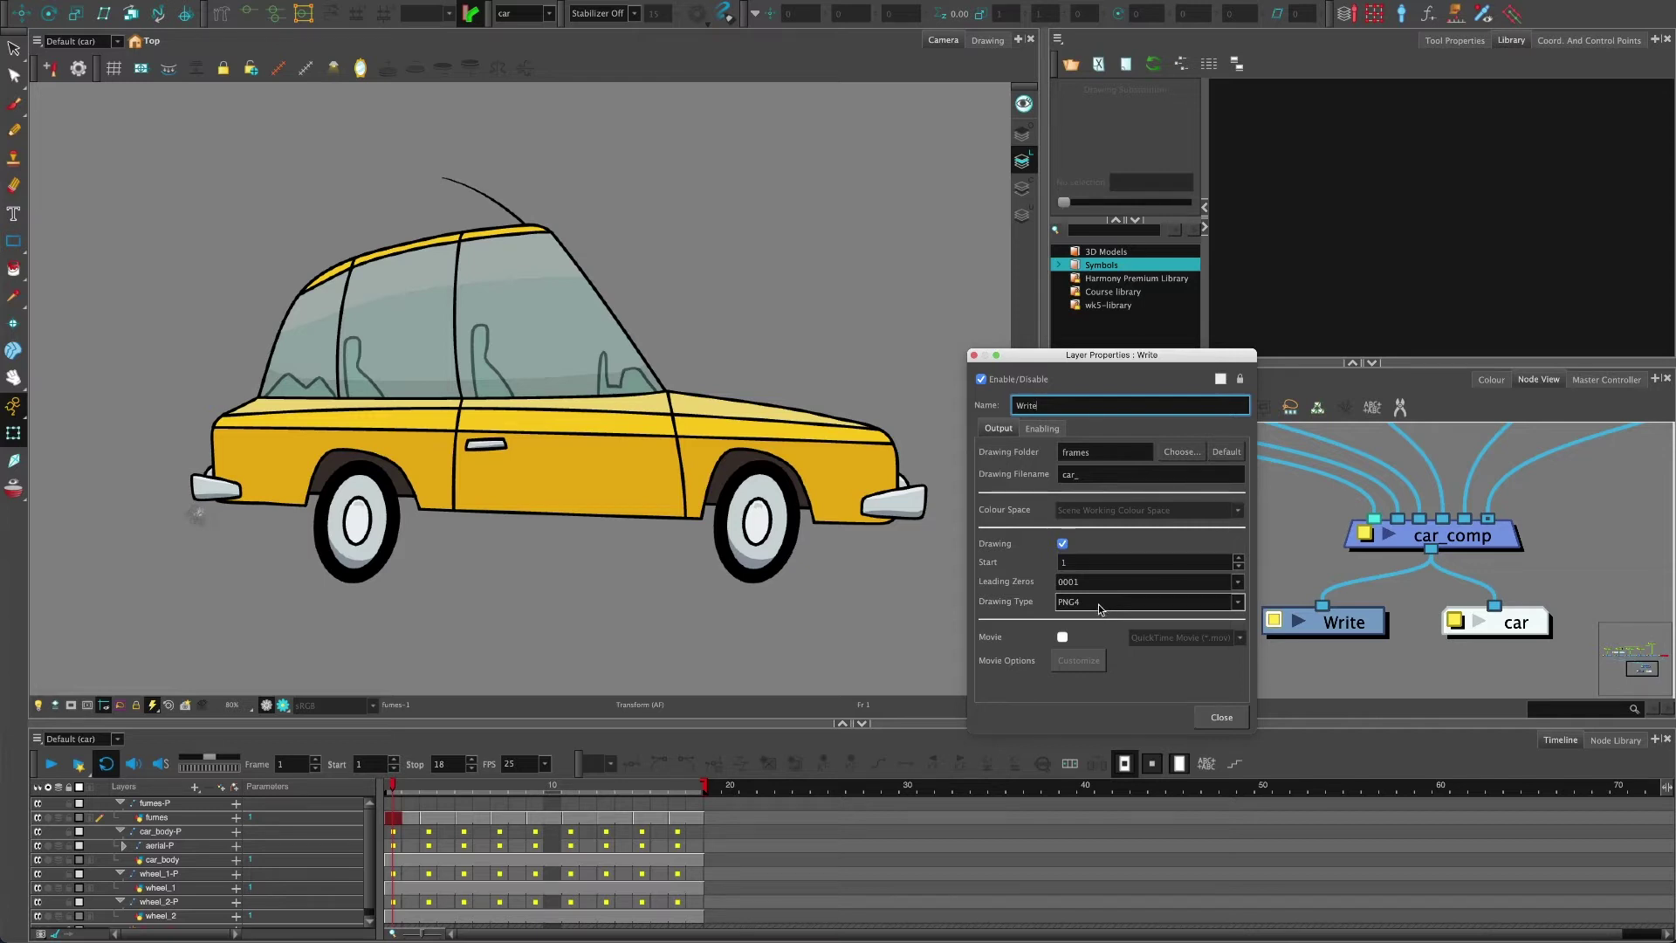
pyautogui.click(1208, 718)
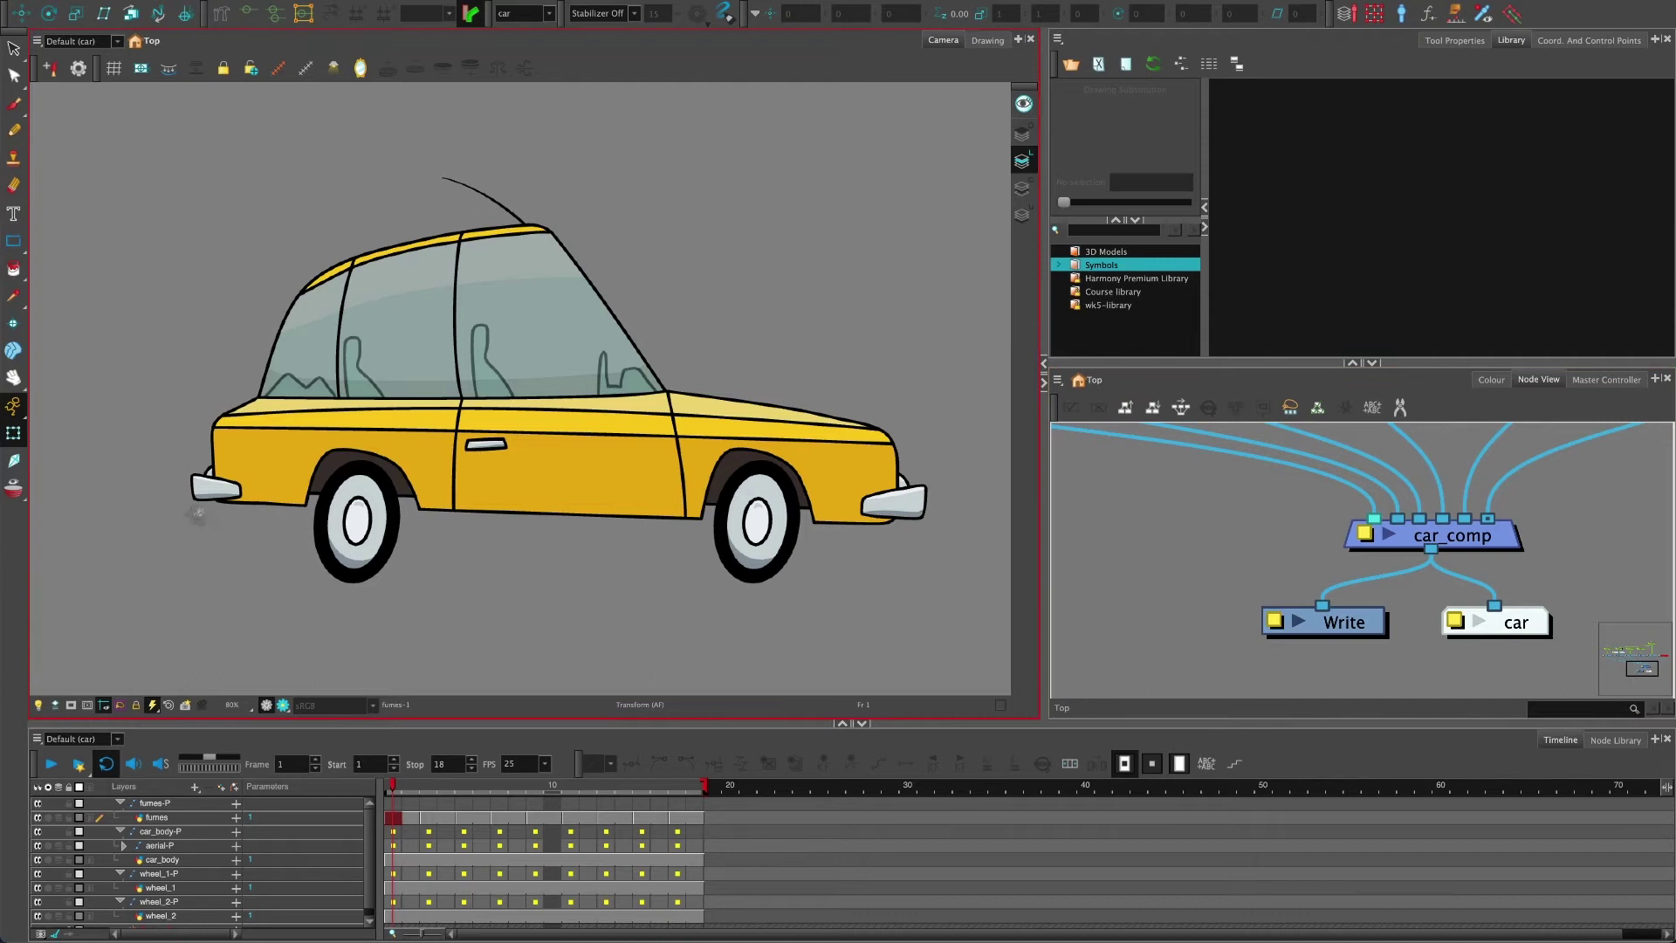
# Render Write Nodes for All Frames, 1 to 18
pyautogui.click(152, 0)
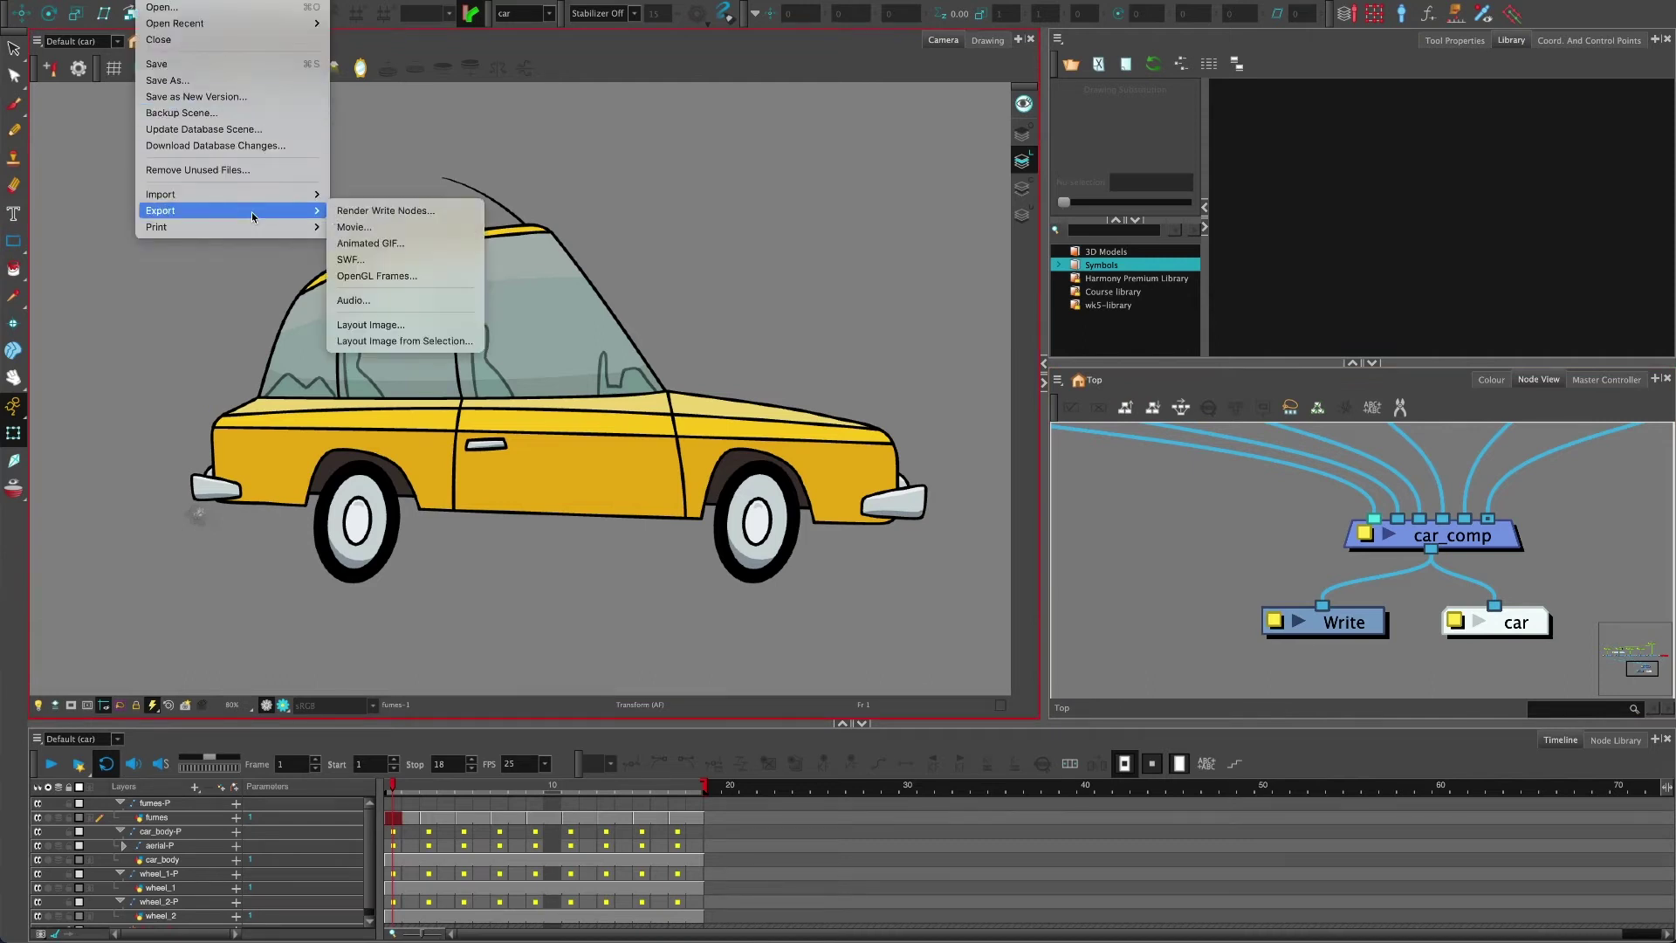
pyautogui.click(378, 221)
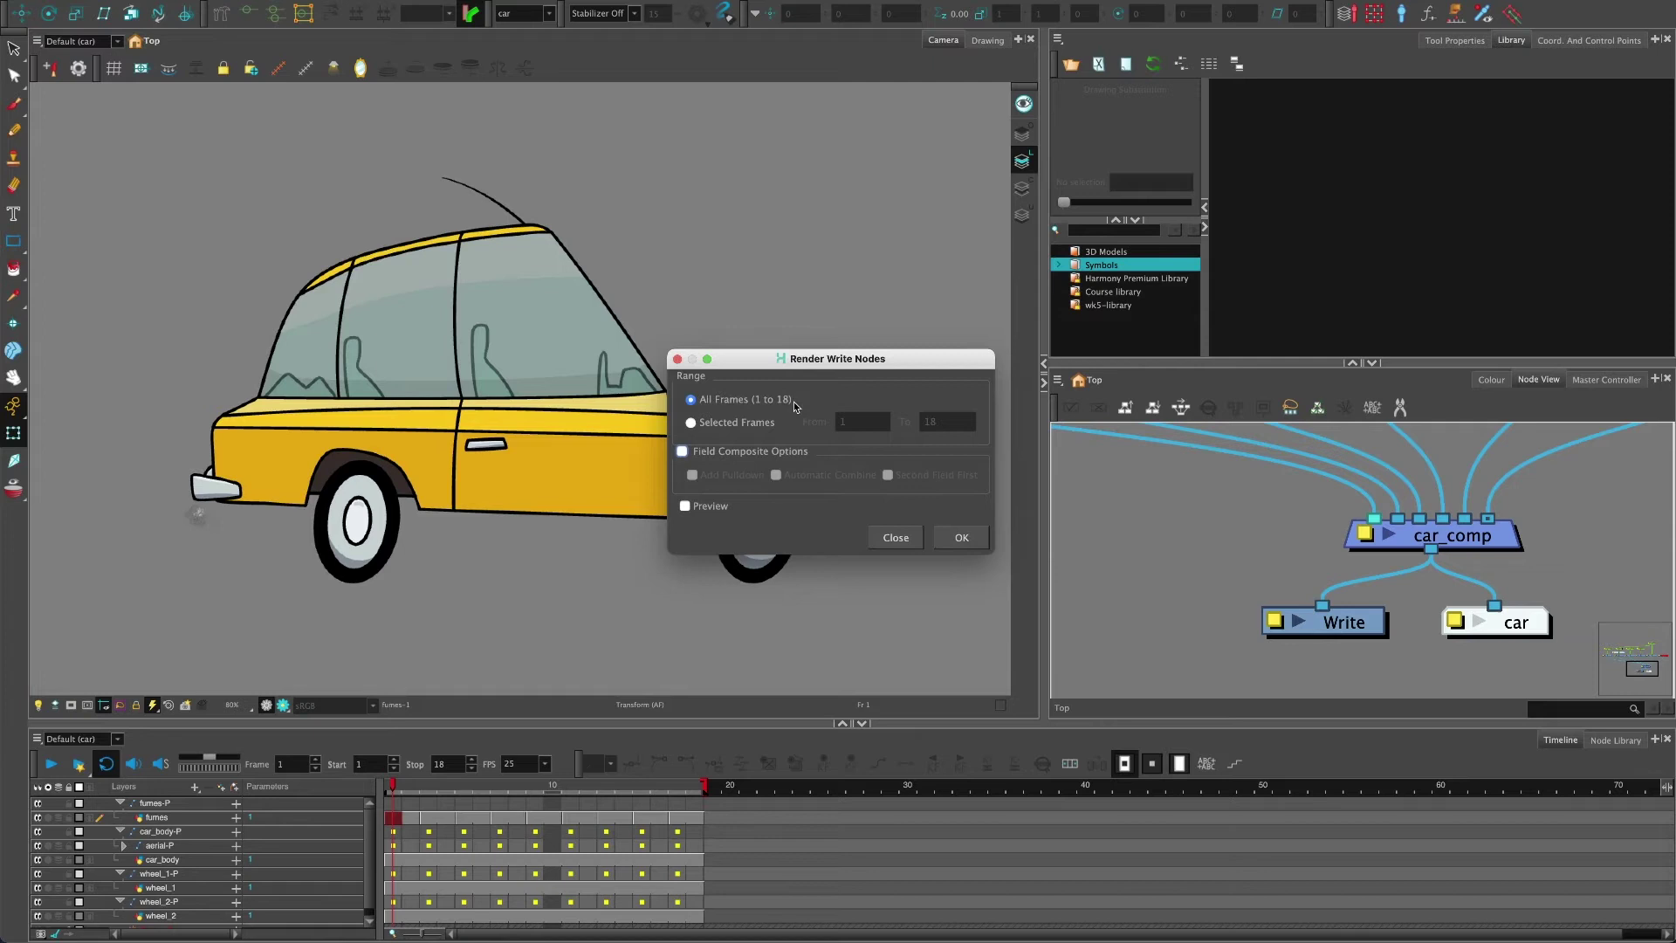
pyautogui.click(914, 538)
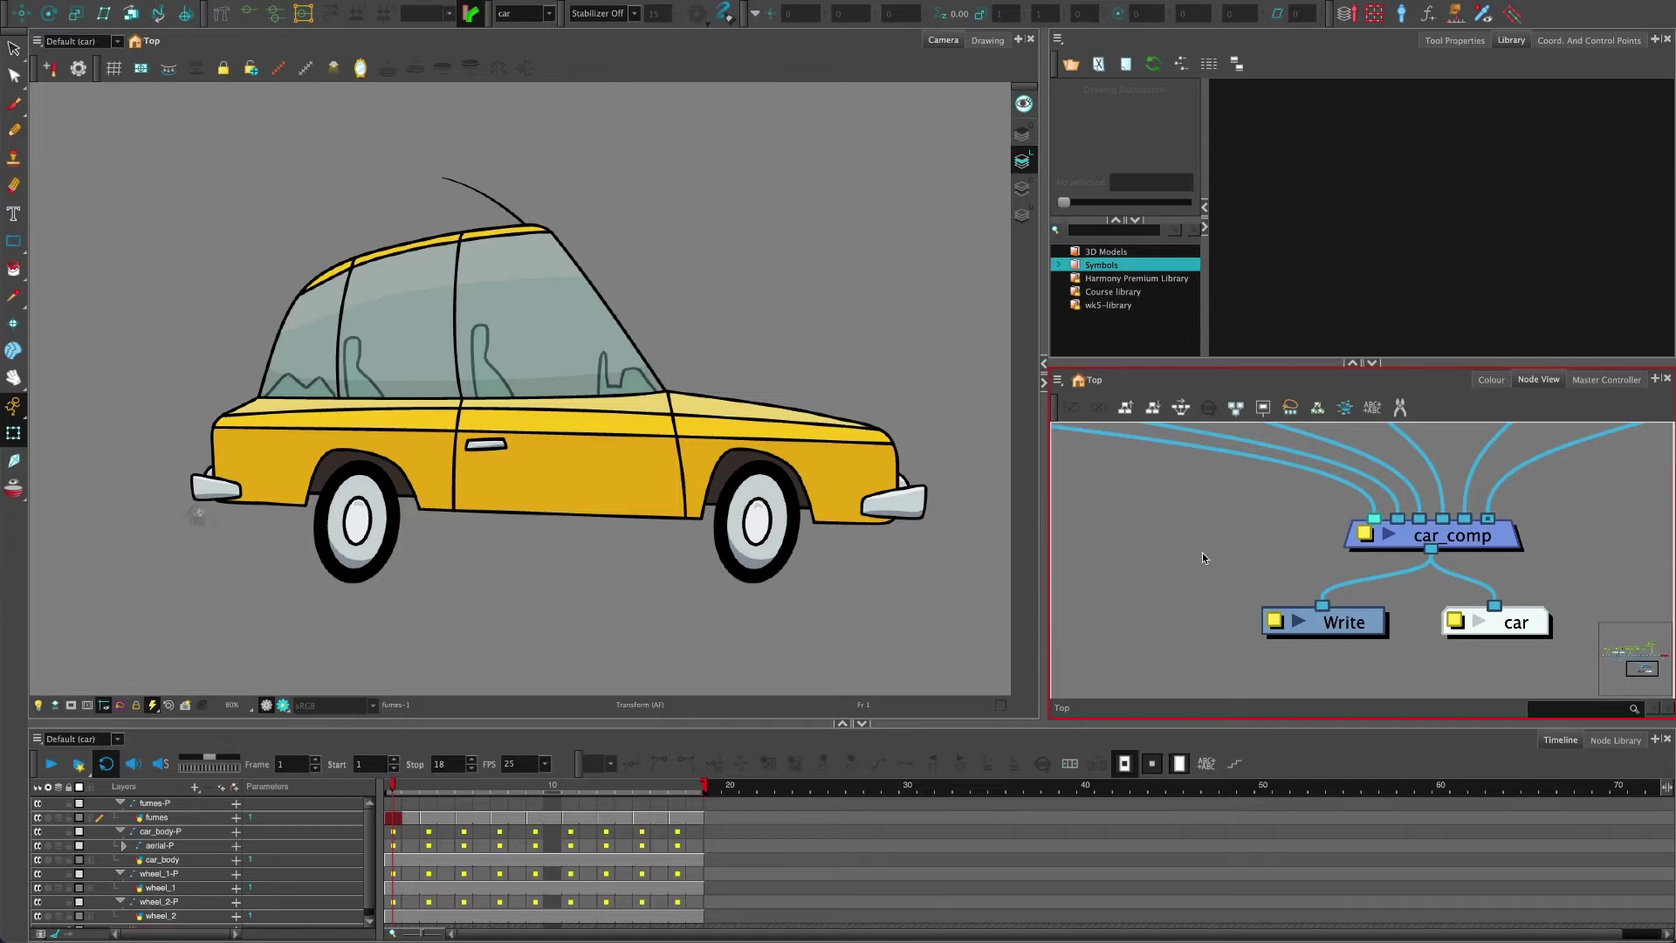
# Open the frames folder in Finder, Quick Look car_0001.png, then close the preview and window
pyautogui.press('super+Tab')
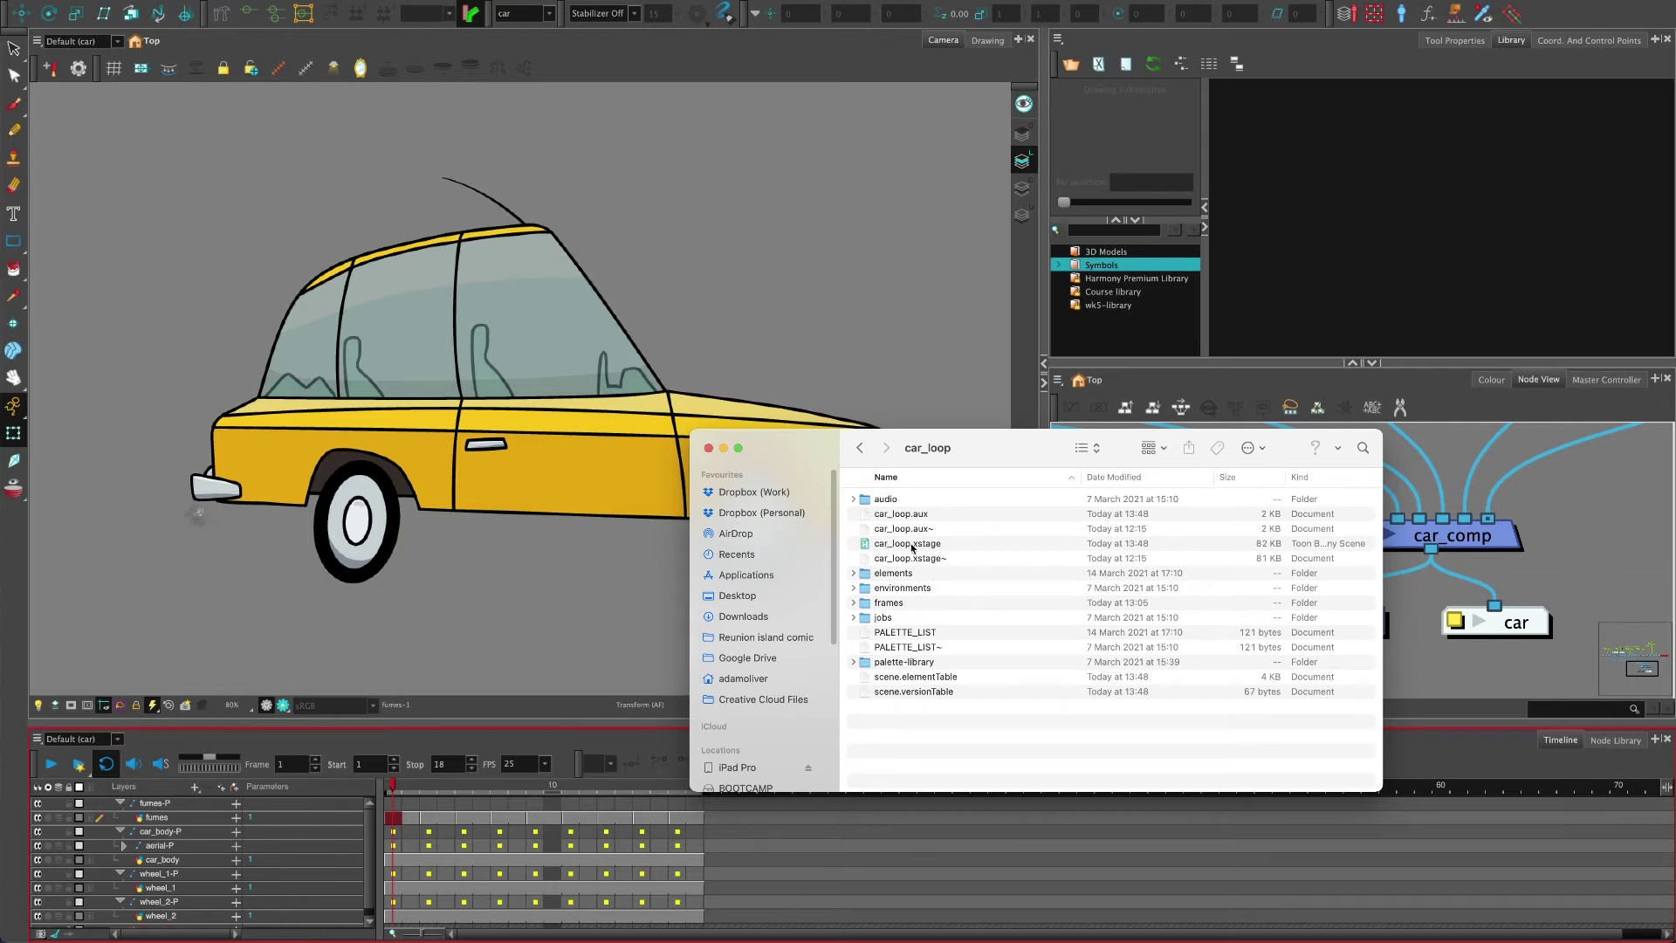
pyautogui.doubleClick(894, 609)
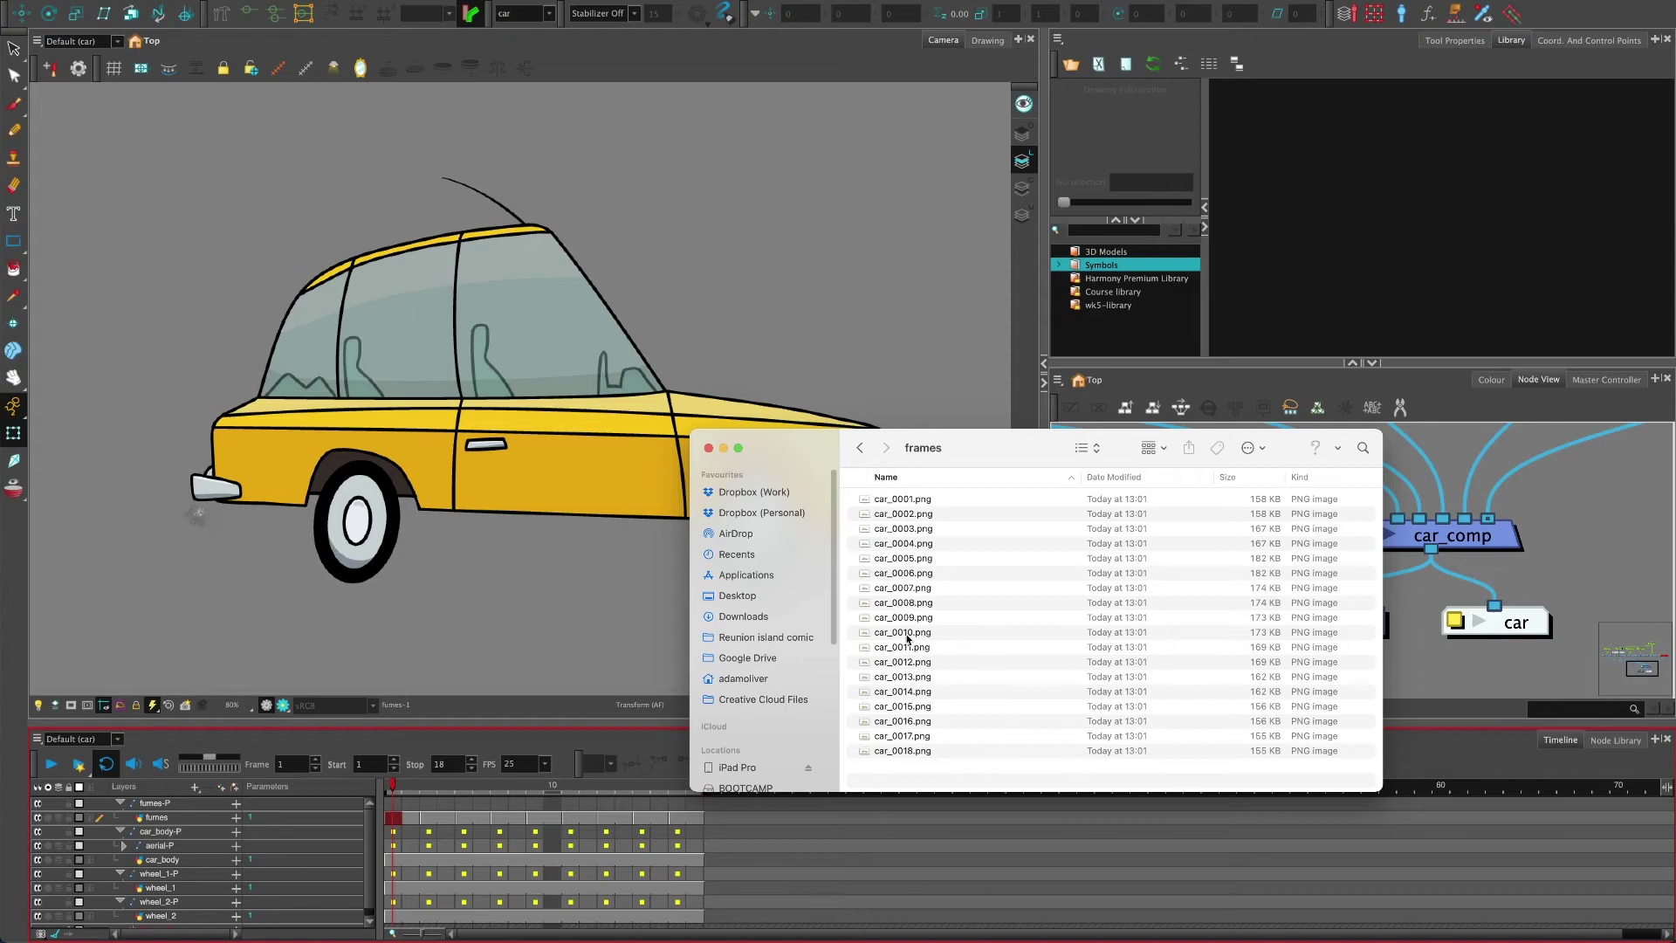
pyautogui.click(891, 502)
pyautogui.press('space')
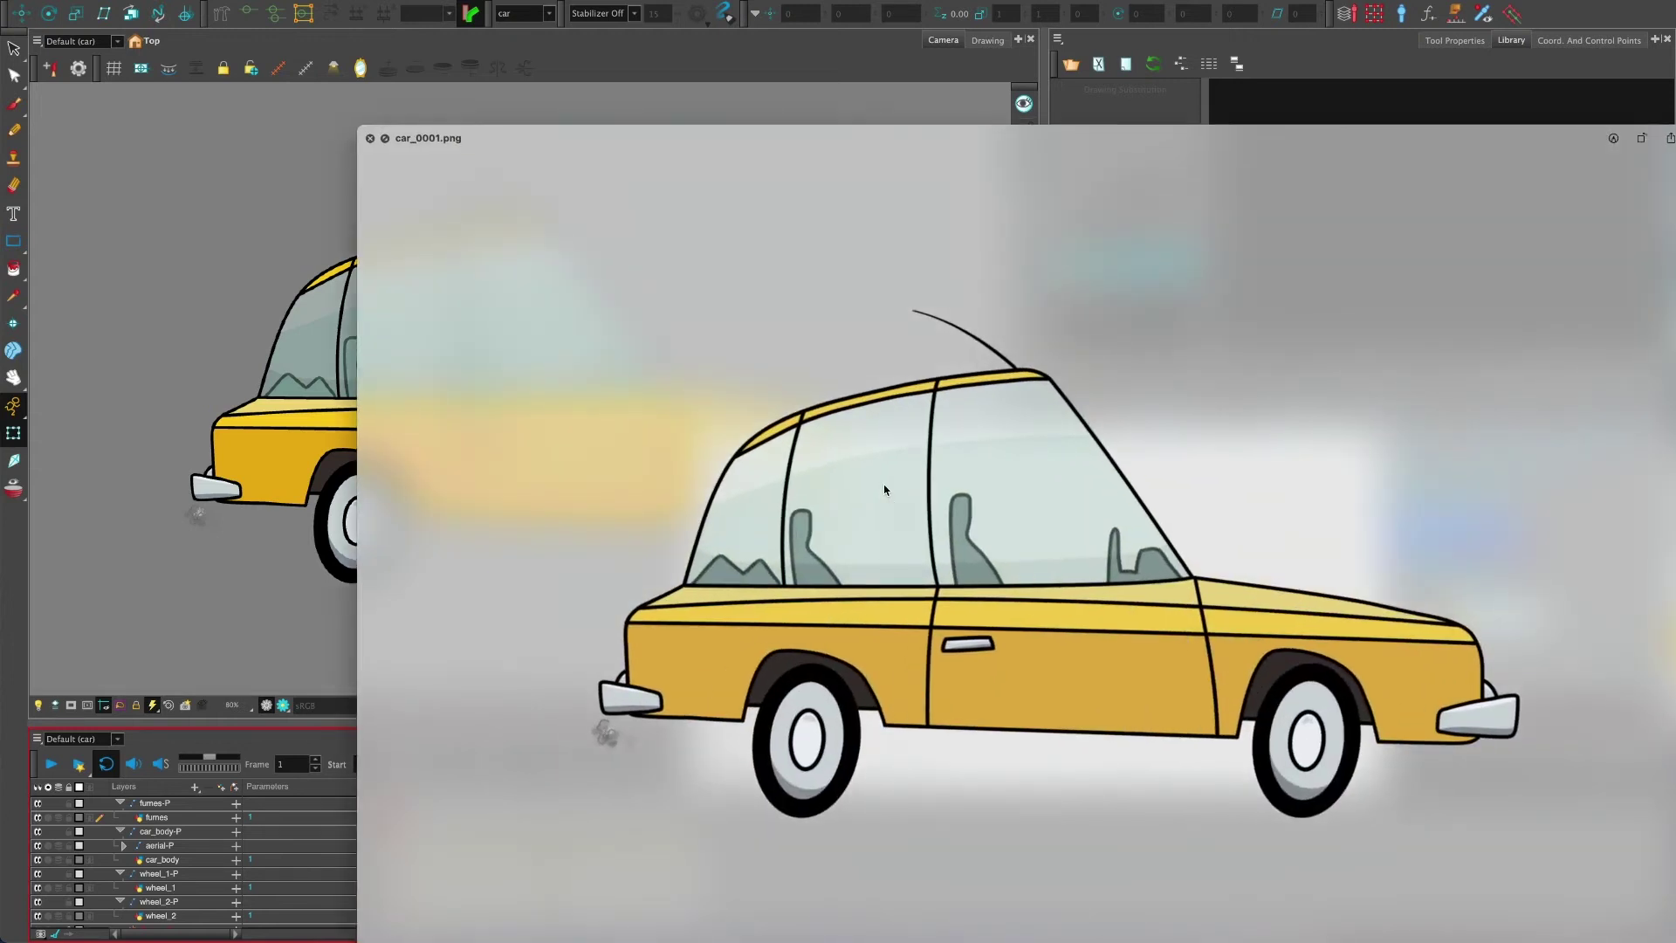
pyautogui.moveTo(625, 147); pyautogui.dragTo(476, 93)
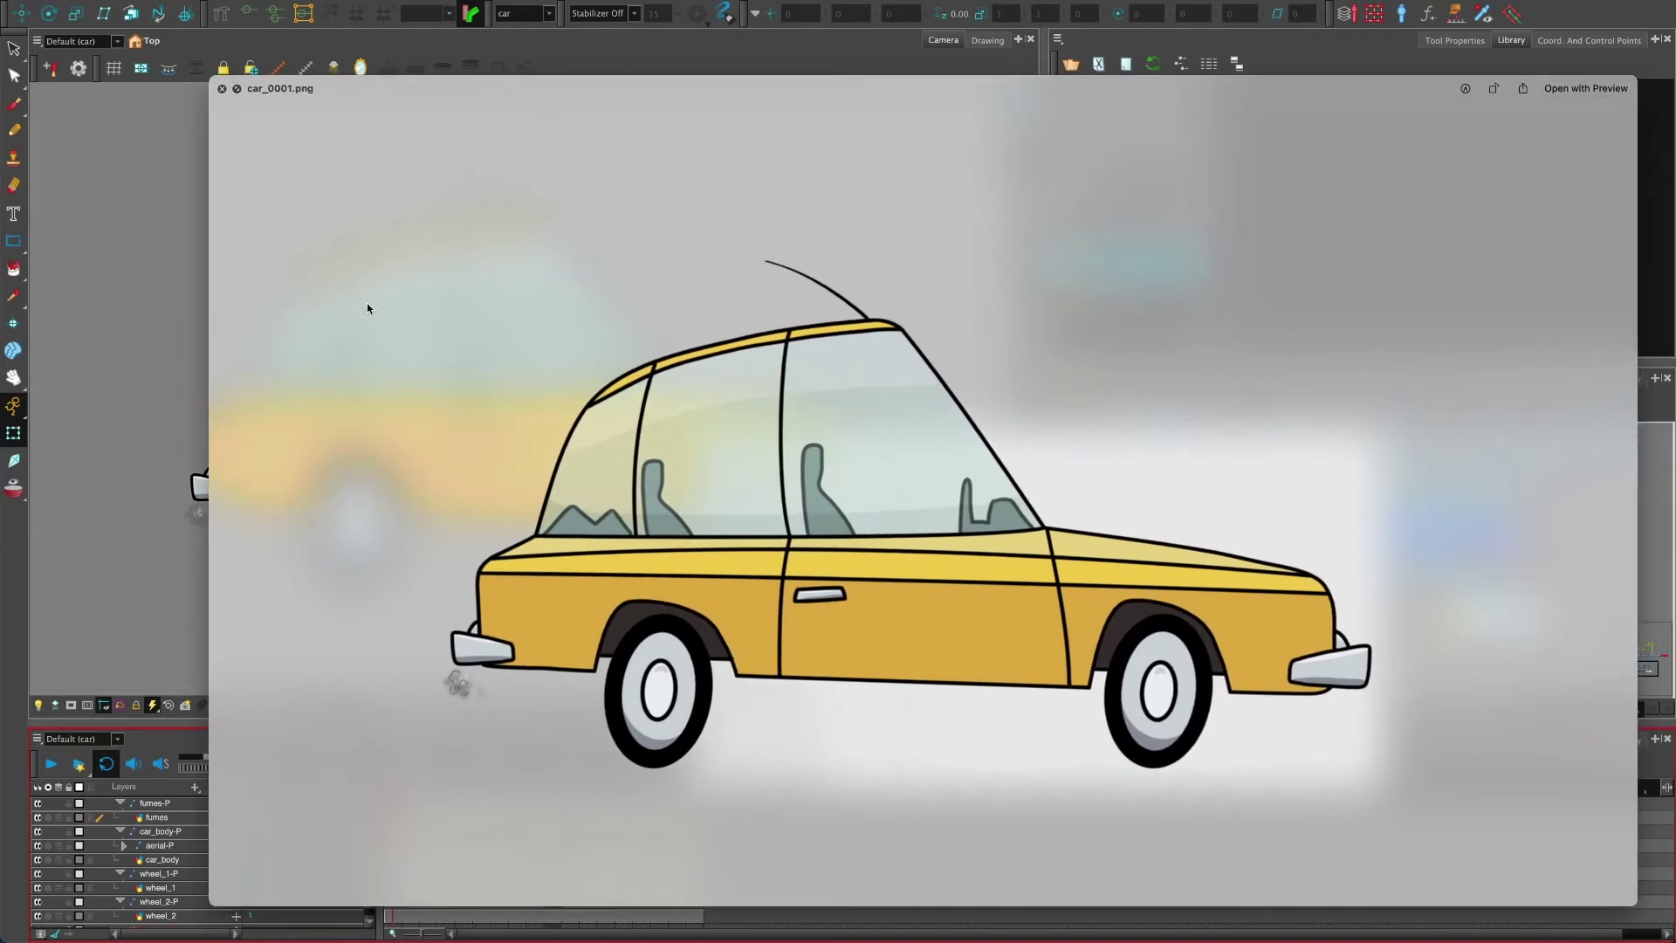
pyautogui.press('space')
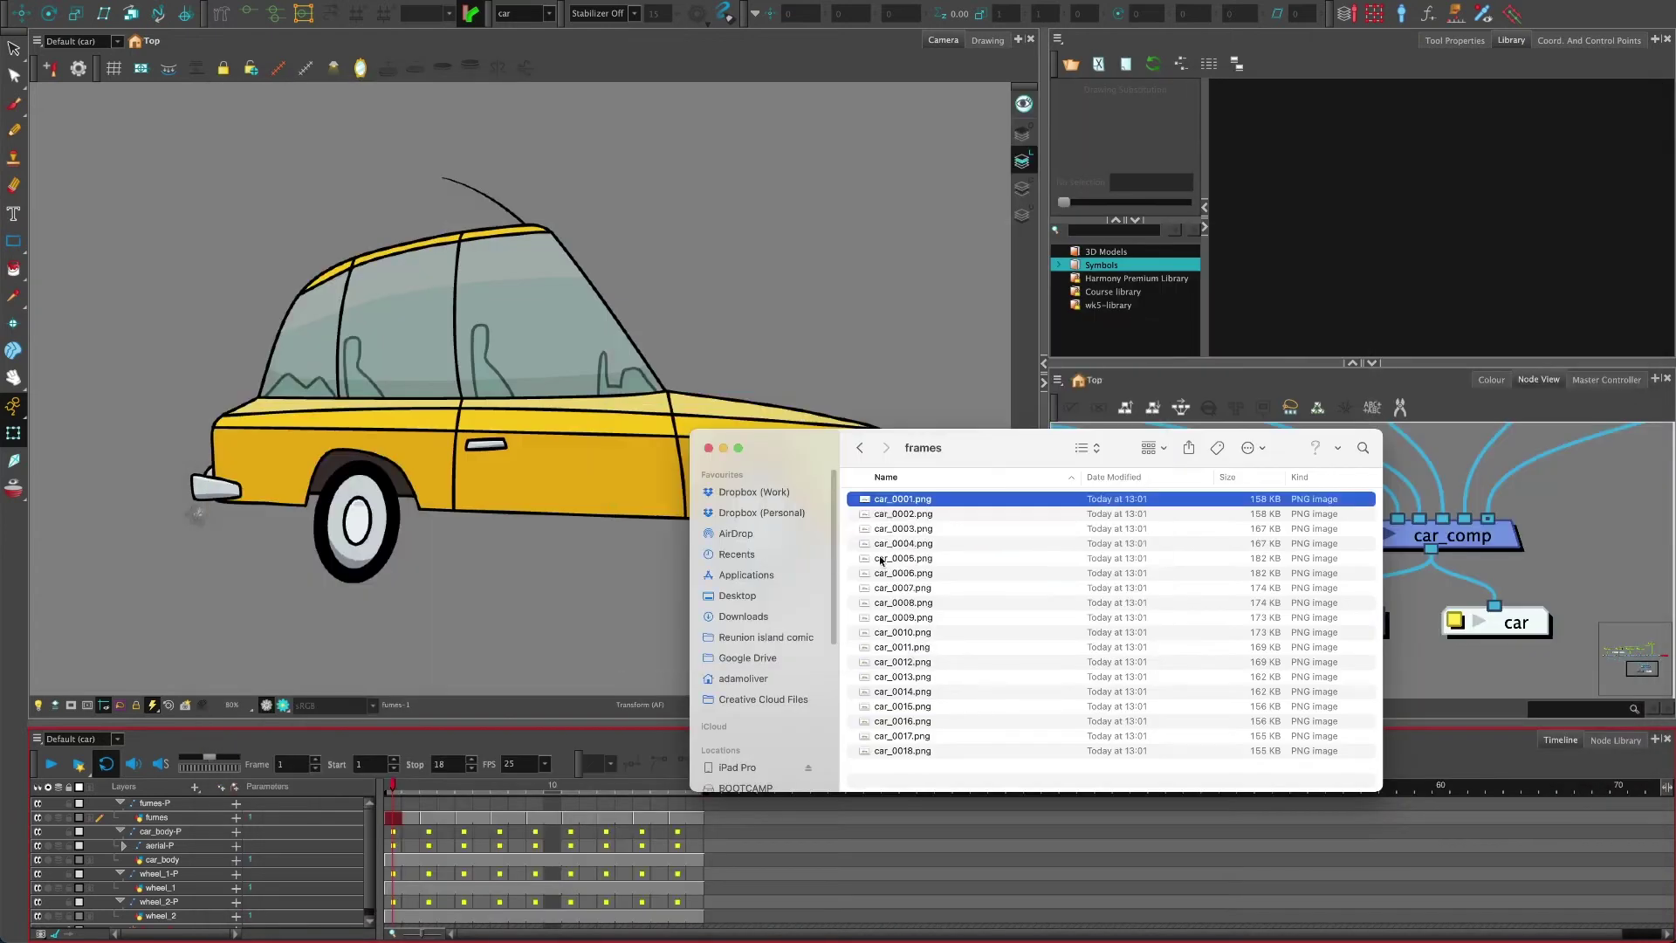
pyautogui.click(709, 448)
pyautogui.click(1097, 576)
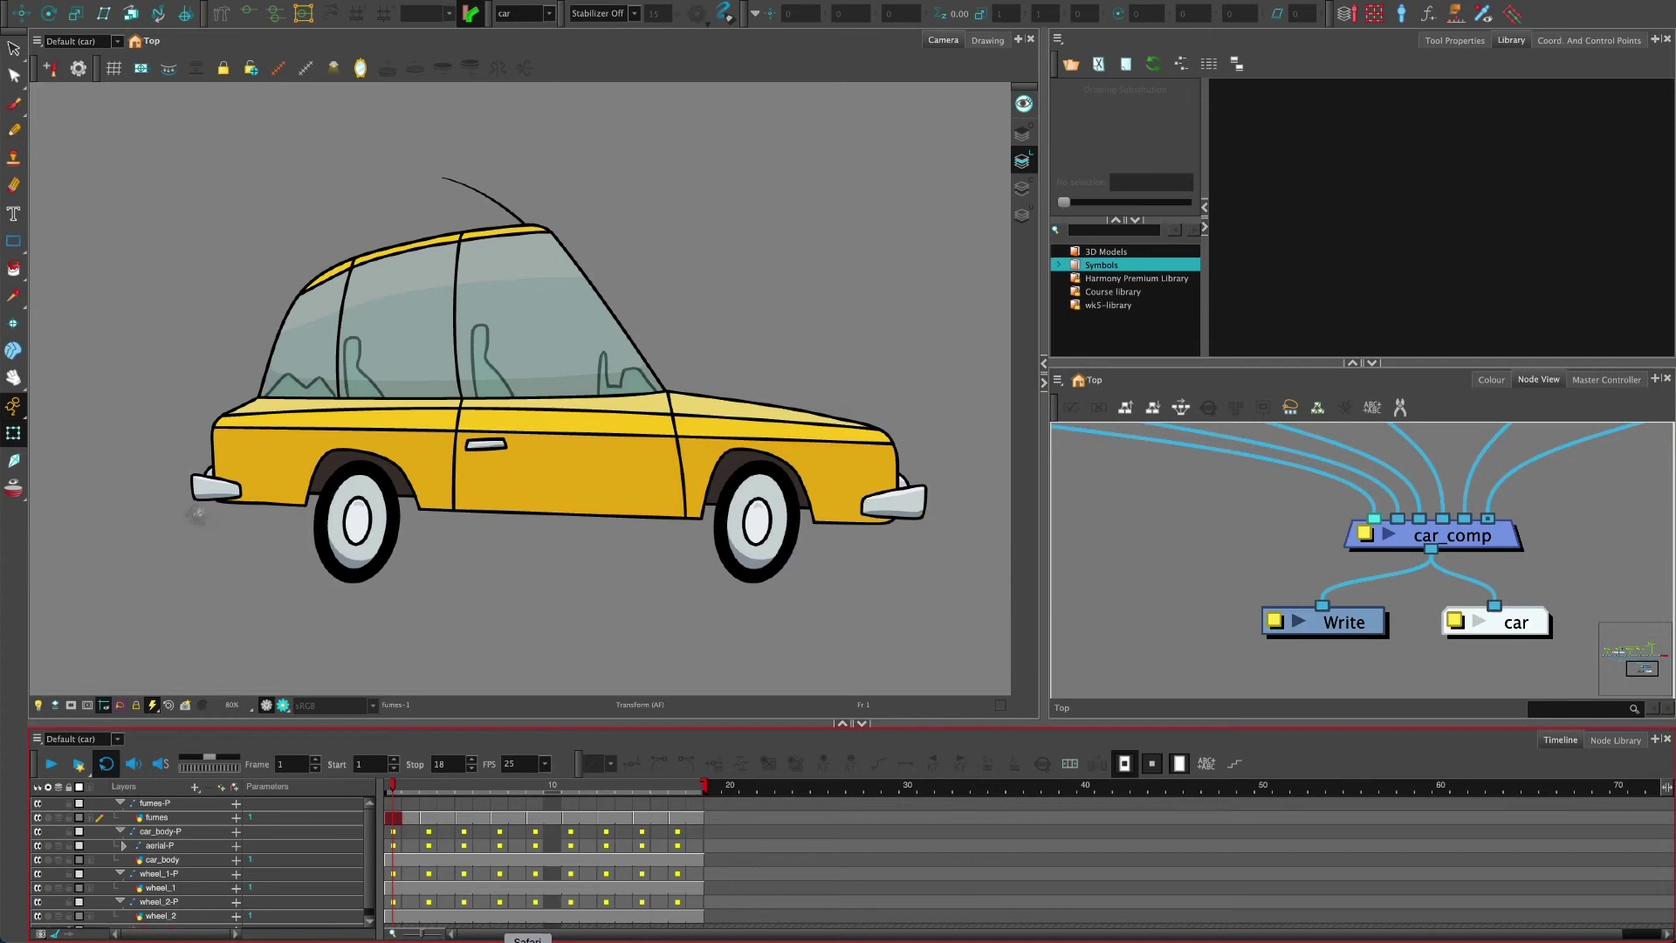
# Bring Safari forward showing ezgif.com's Animated GIF Maker with no images uploaded yet
pyautogui.click(527, 940)
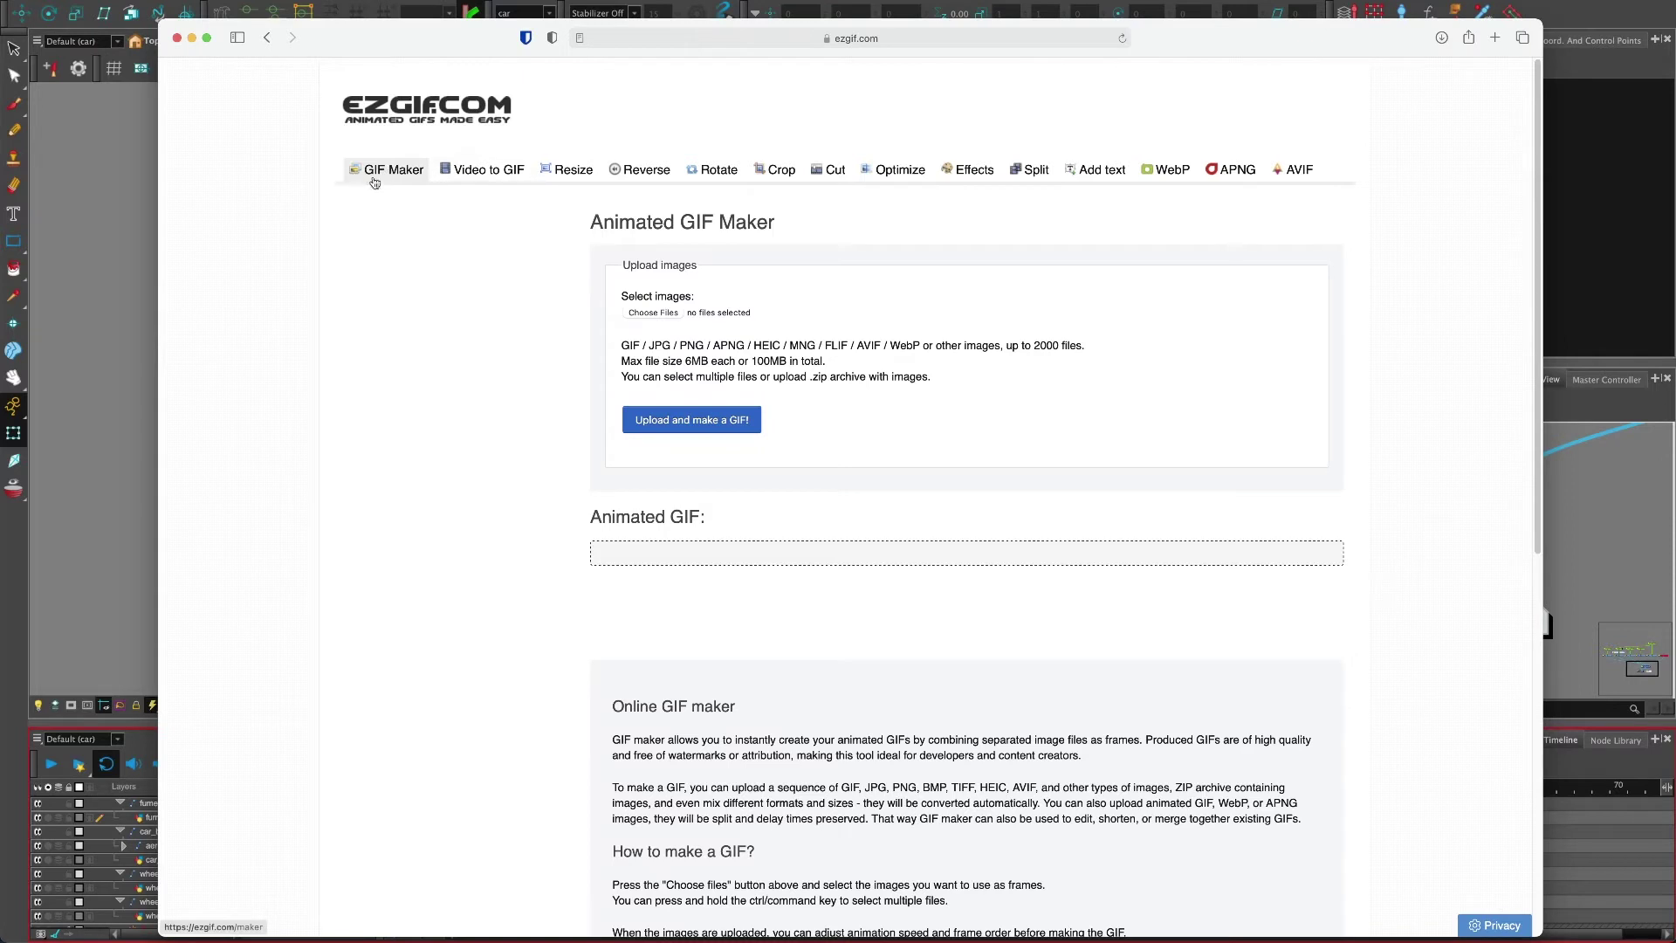
# Select car_0001.png through car_0018.png and upload all 18 frames to make a GIF
pyautogui.click(668, 422)
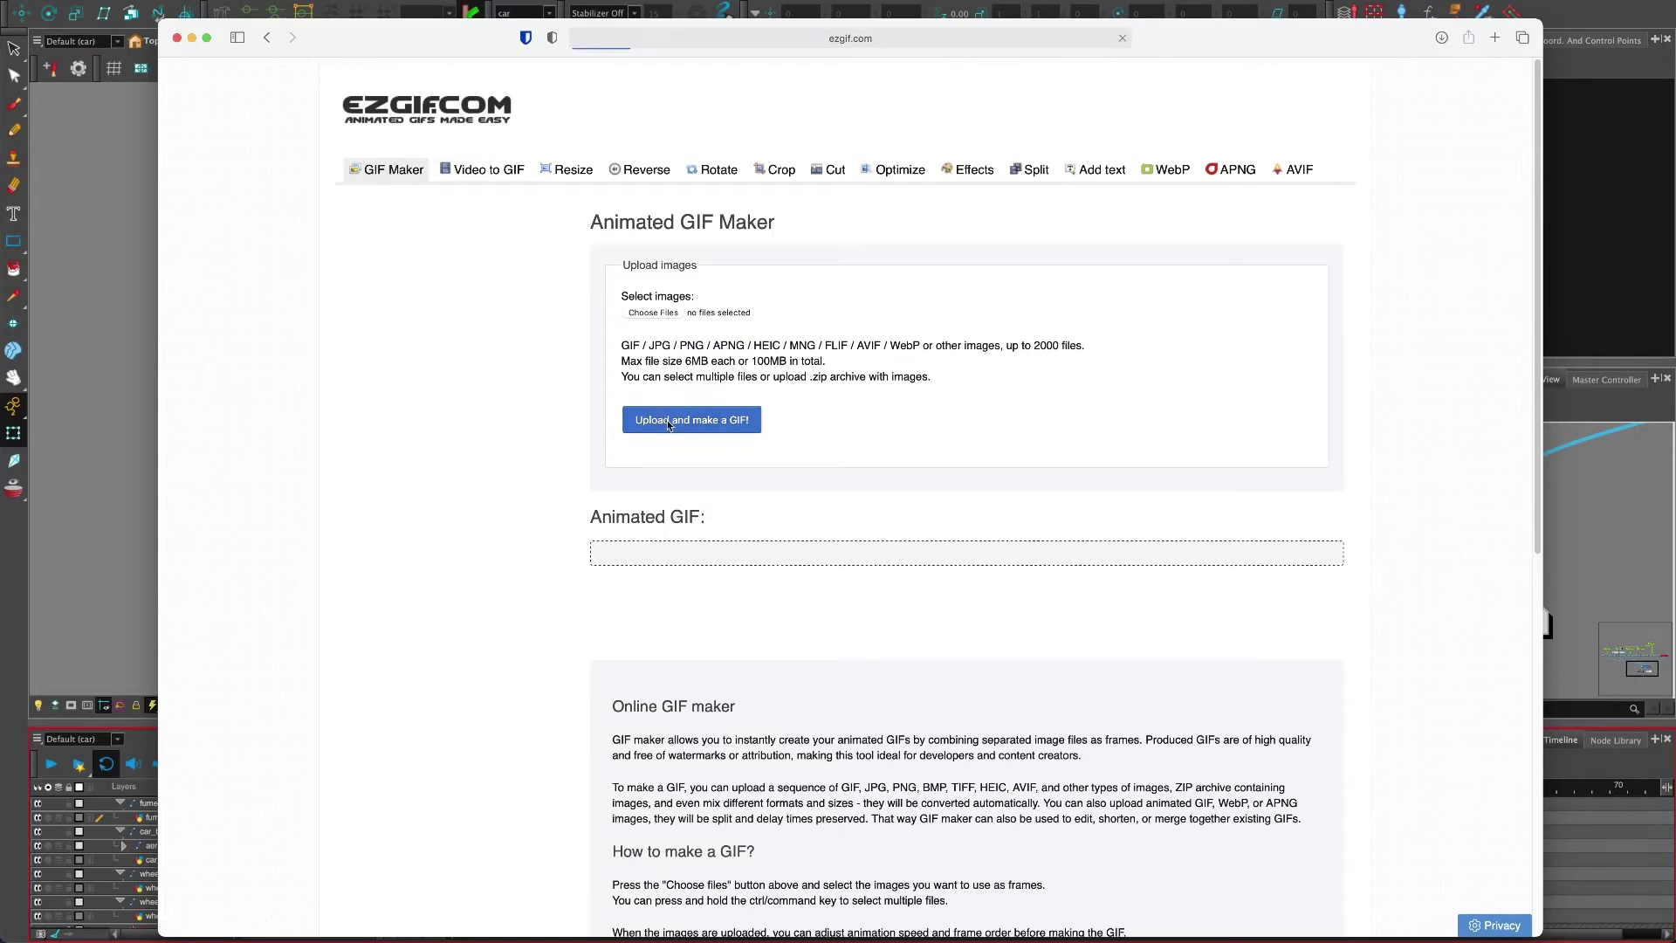
pyautogui.click(655, 313)
pyautogui.click(746, 393)
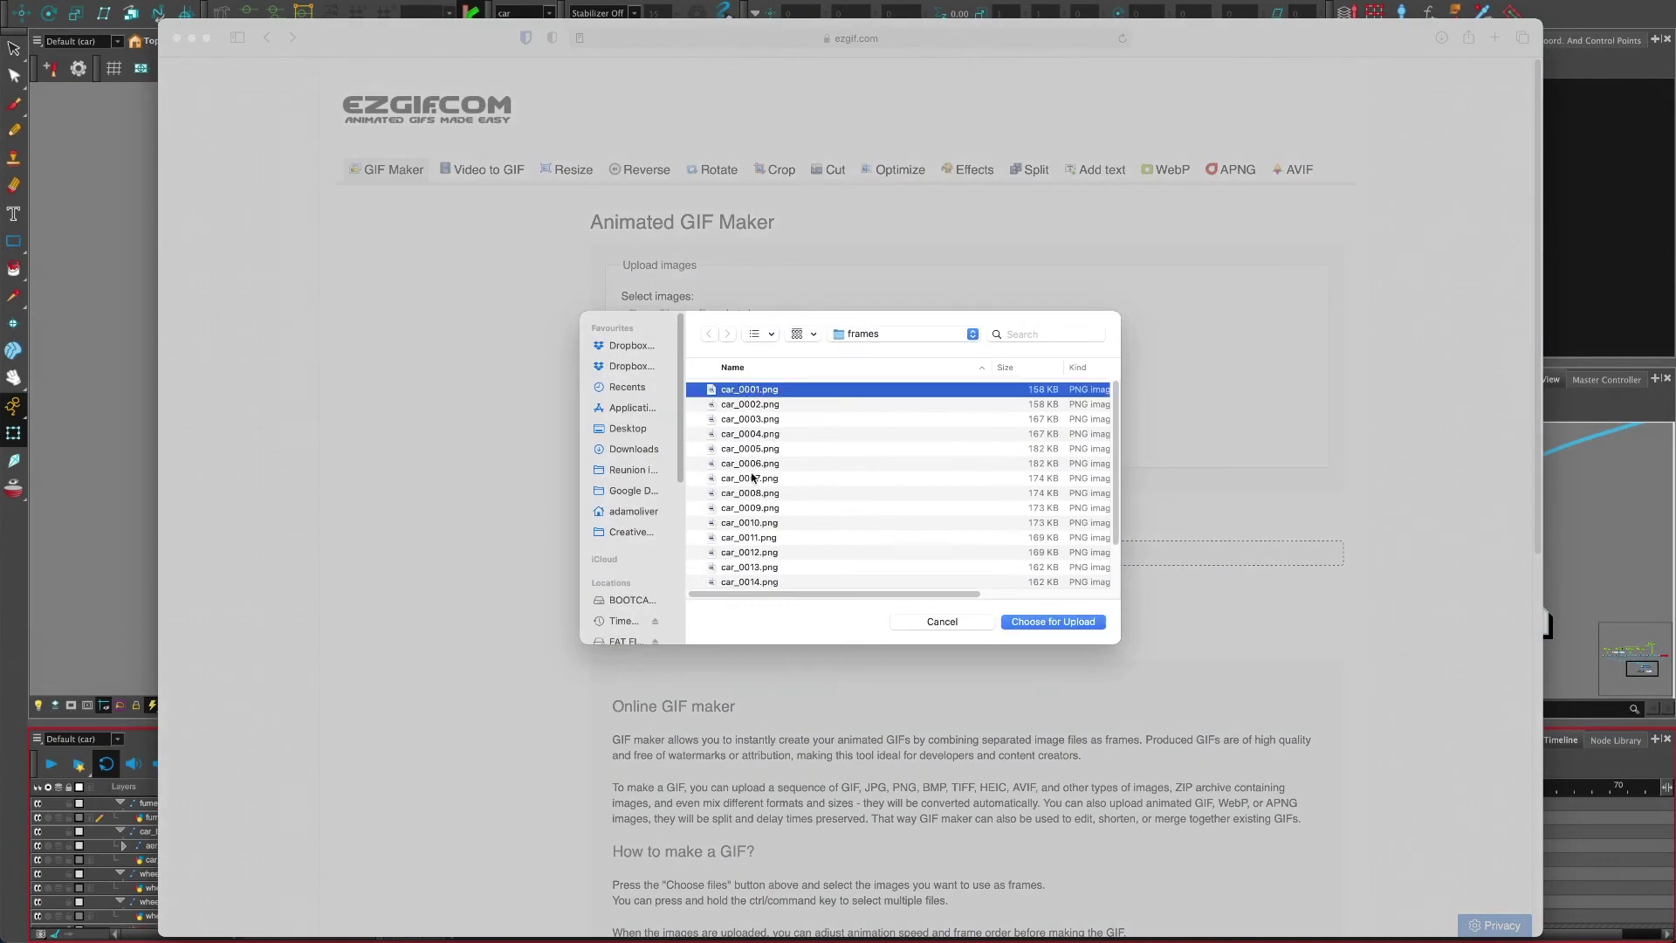
pyautogui.scroll(-2, 761, 491)
pyautogui.scroll(2, 747, 475)
pyautogui.scroll(-2, 749, 575)
pyautogui.keyDown('shift'); pyautogui.click(749, 572); pyautogui.keyUp('shift')
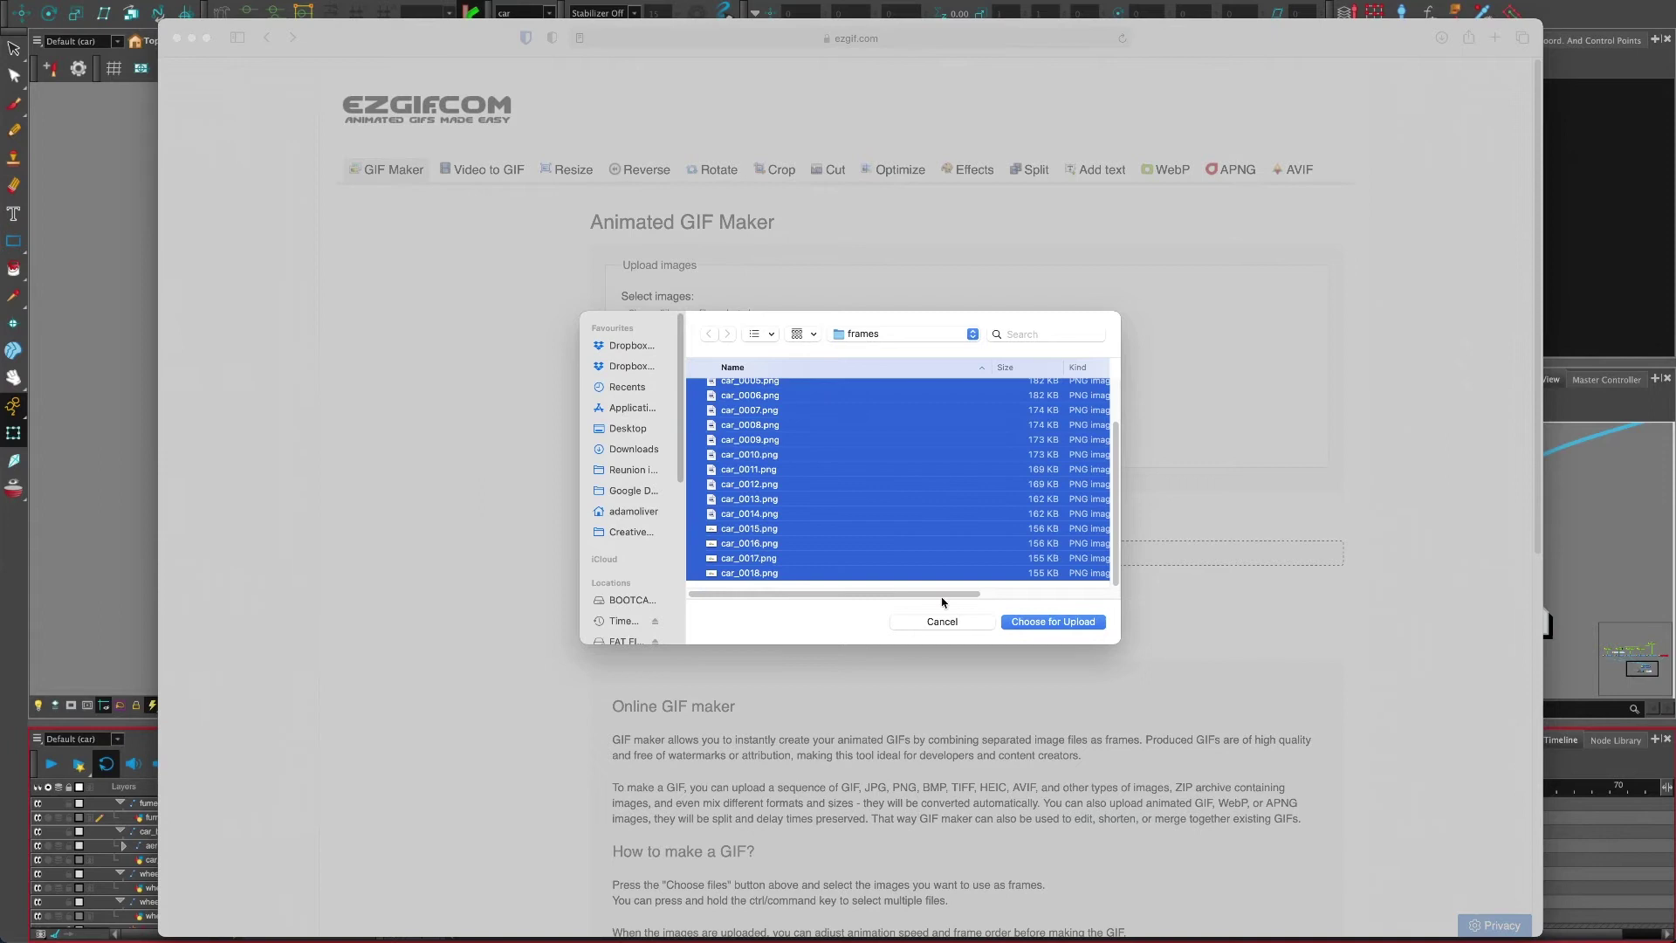
pyautogui.click(1032, 623)
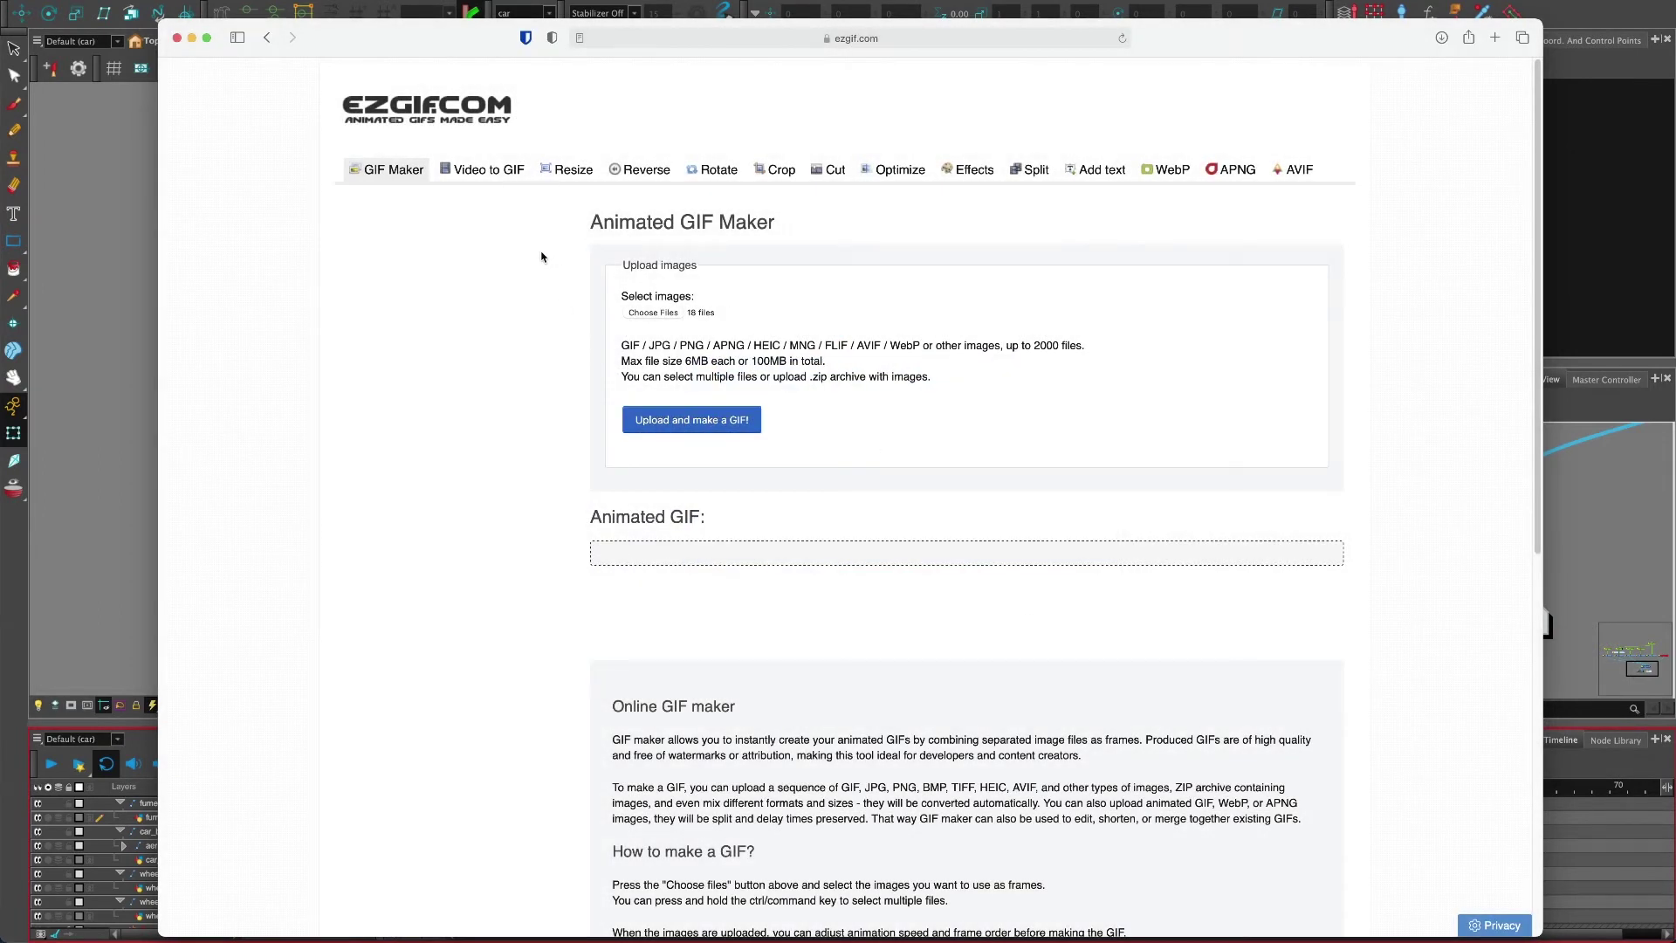
pyautogui.click(668, 421)
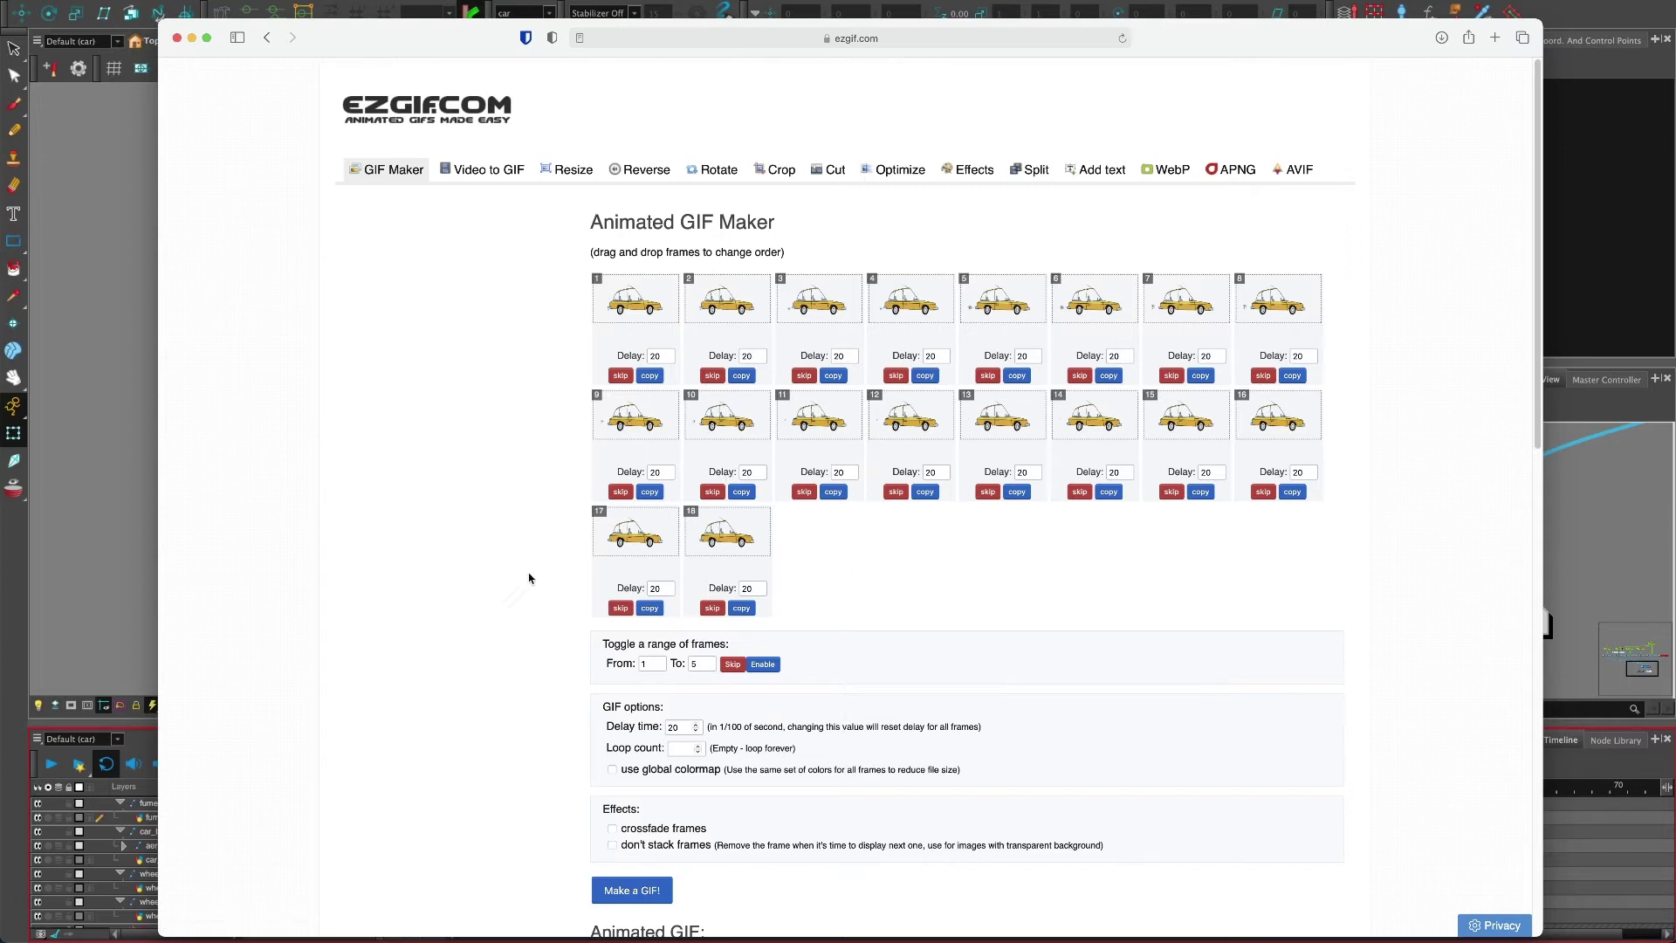
# Tick 'don't stack frames', leave 'use global colormap' off, and view the 1200×675, 18-frame GIF
pyautogui.scroll(-3, 570, 613)
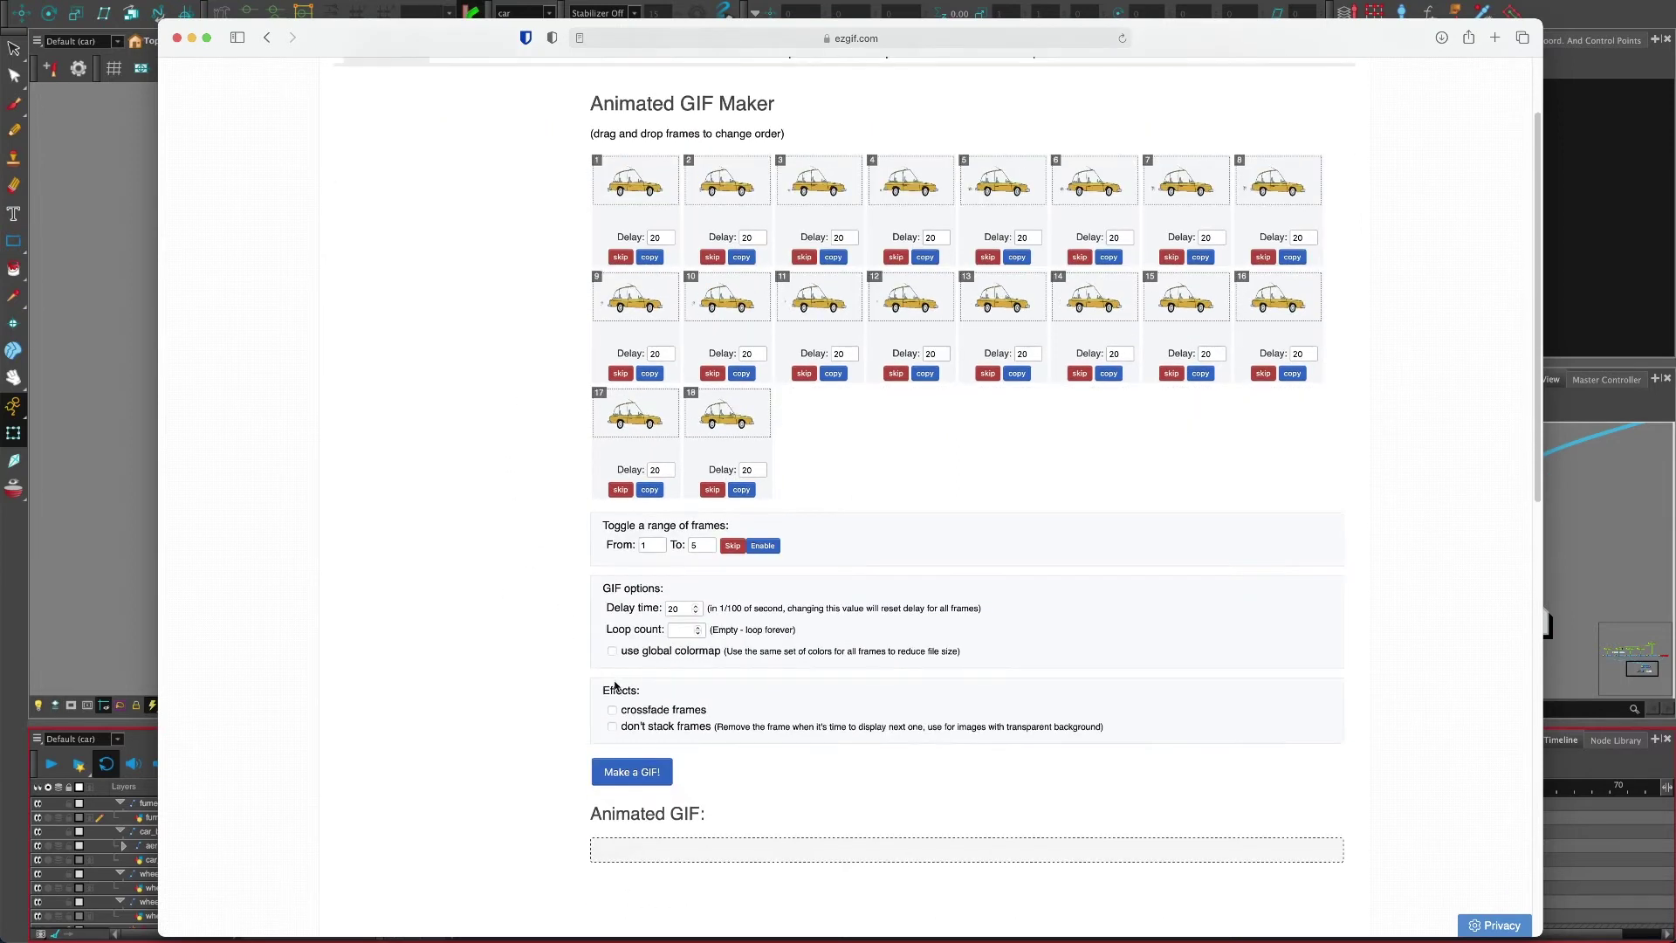
pyautogui.click(612, 728)
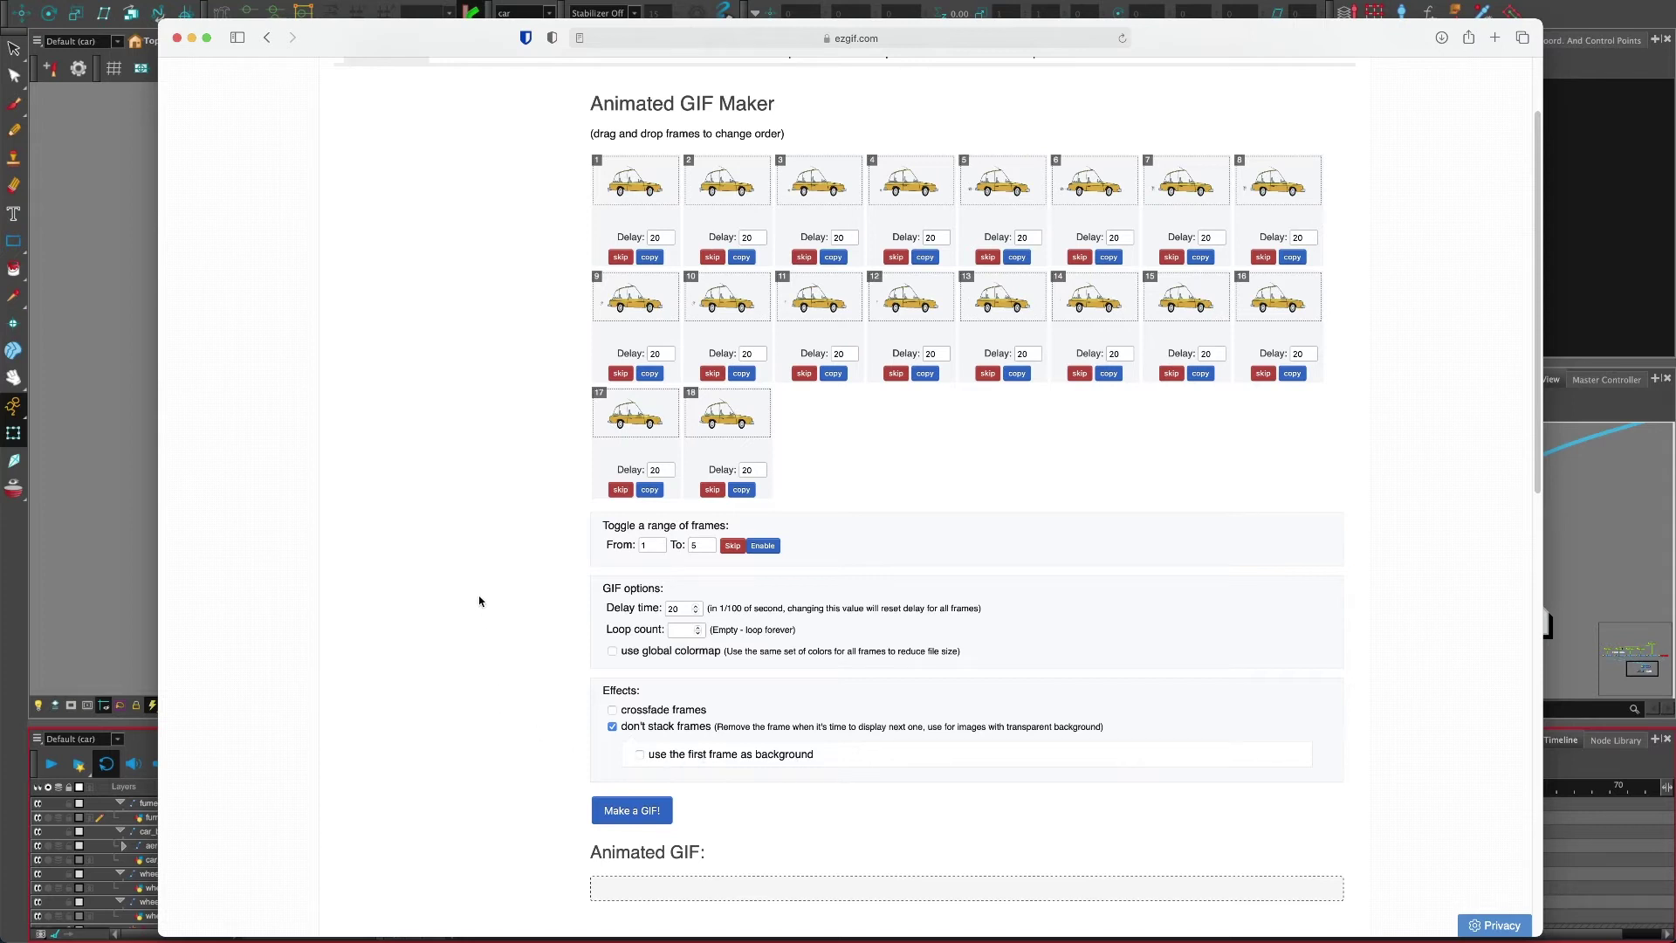
pyautogui.scroll(-1, 489, 606)
pyautogui.scroll(3, 594, 704)
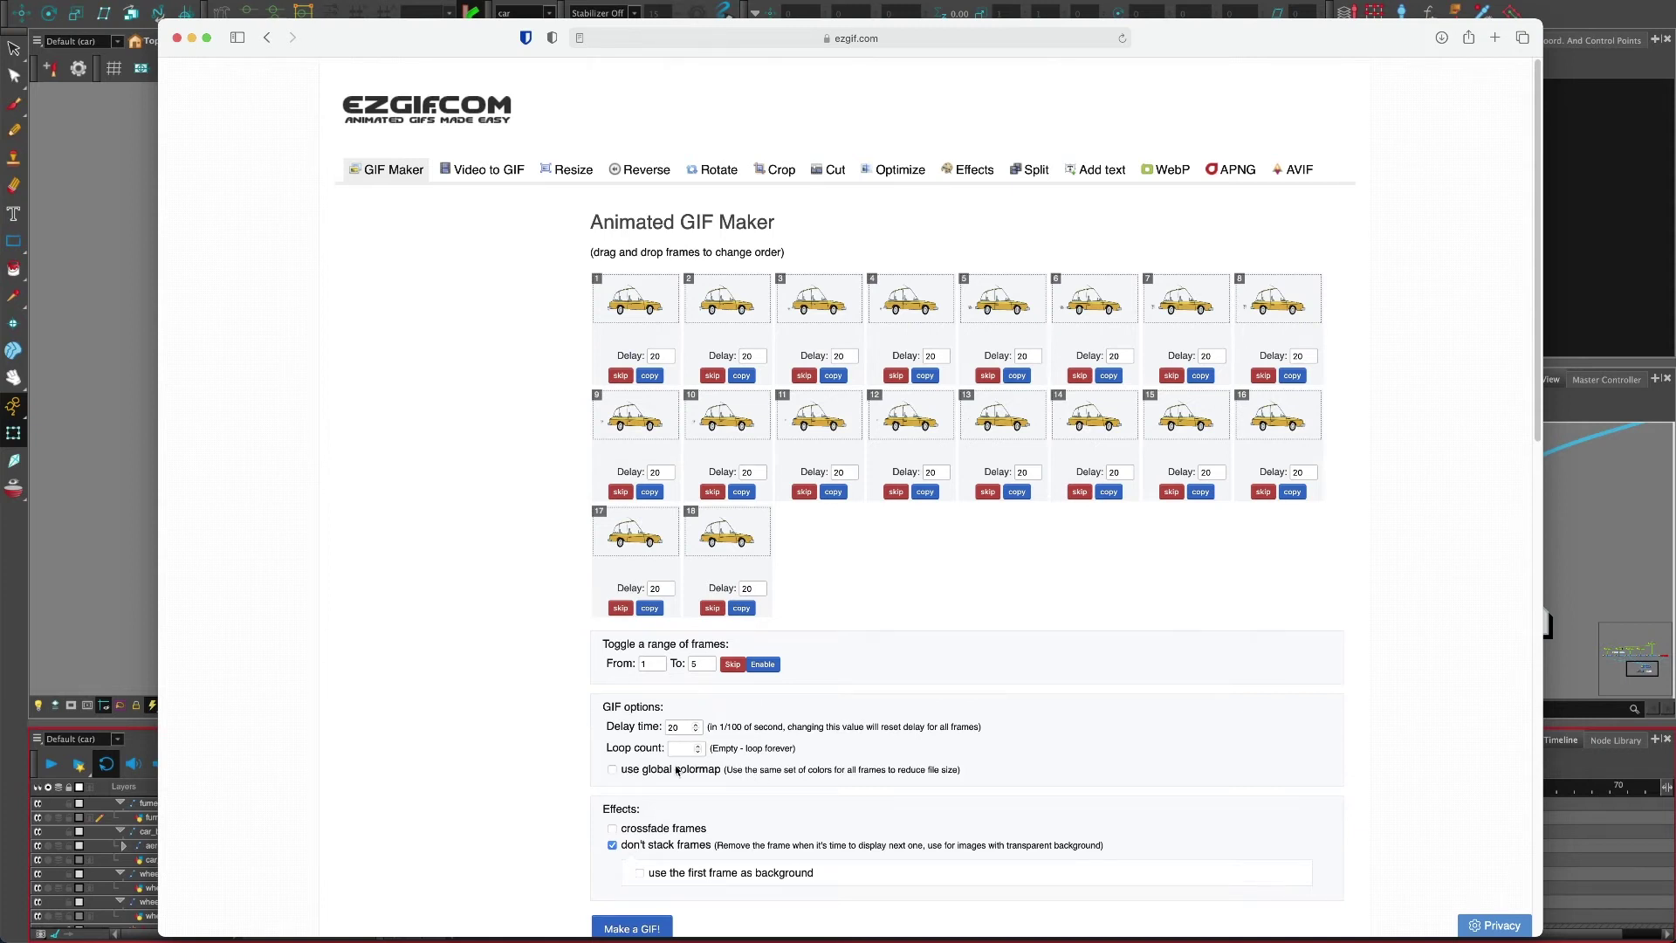
pyautogui.click(613, 770)
pyautogui.click(614, 770)
pyautogui.scroll(-3, 612, 755)
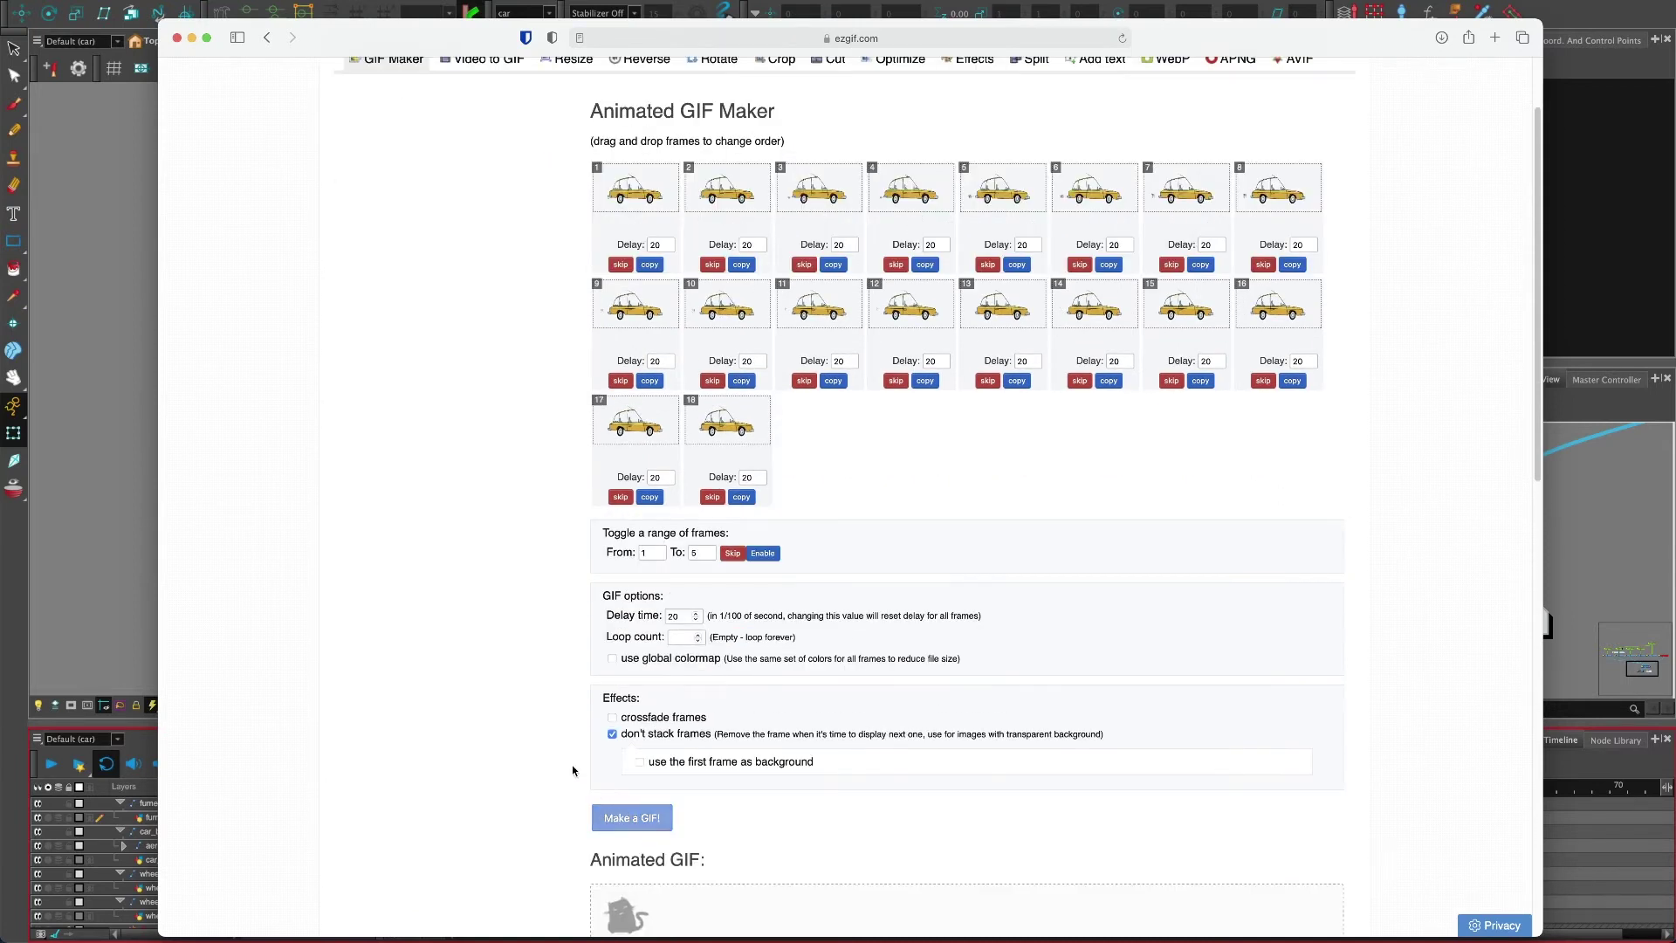
pyautogui.scroll(-5, 504, 673)
pyautogui.scroll(7, 504, 673)
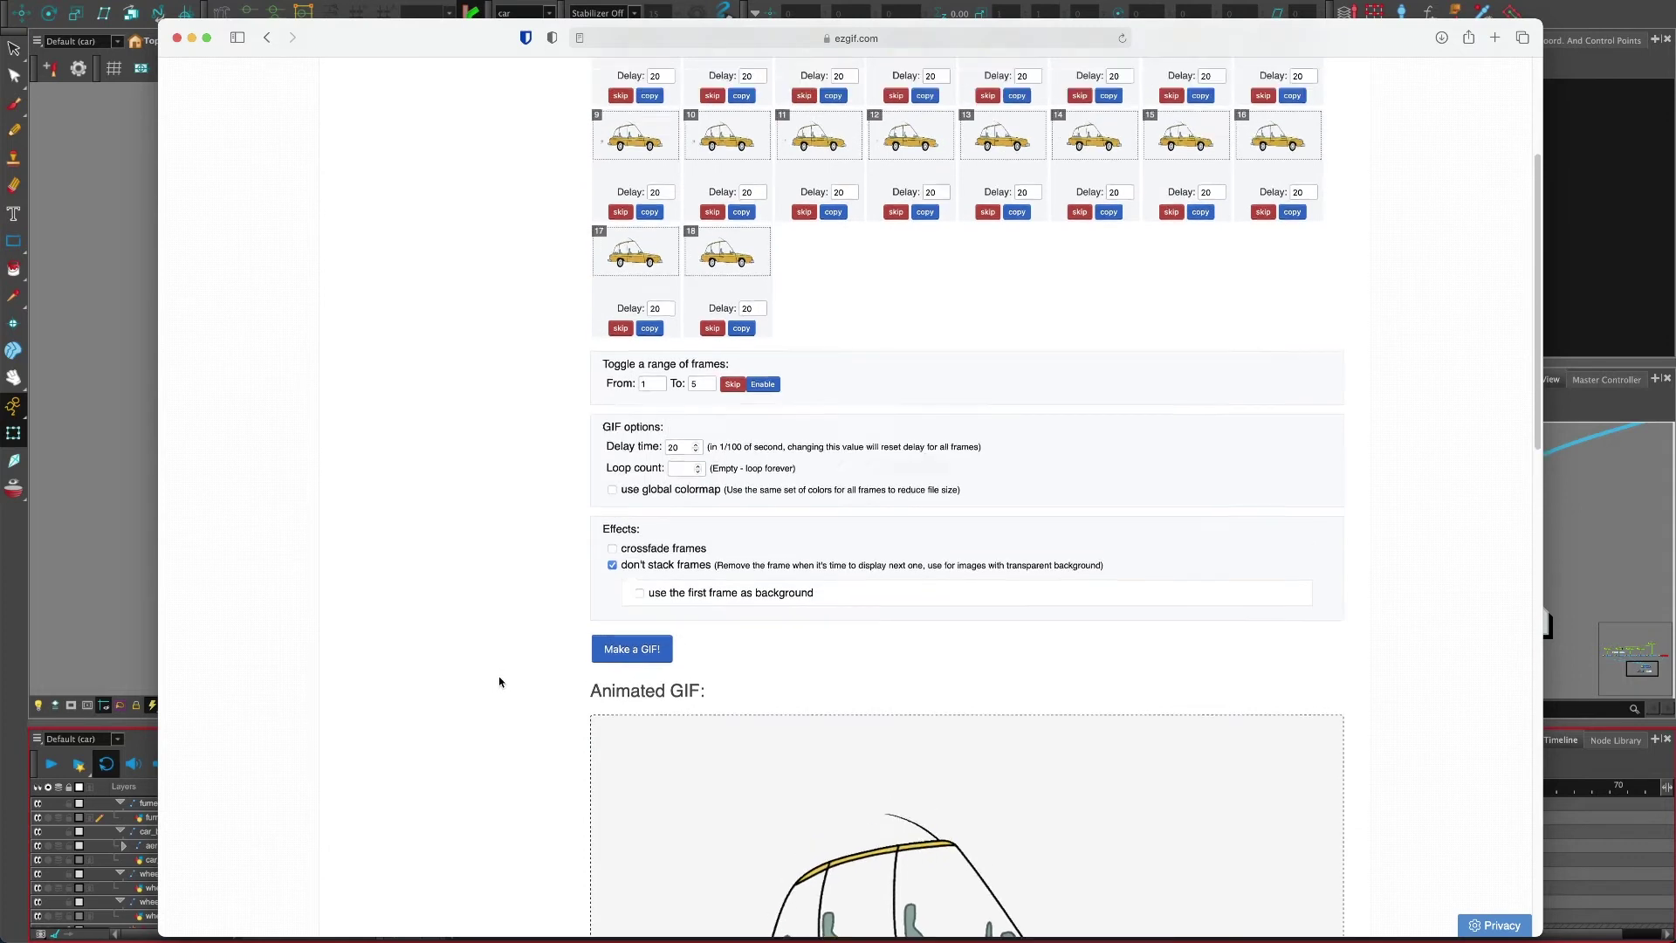
pyautogui.scroll(-10, 573, 643)
pyautogui.scroll(1, 524, 531)
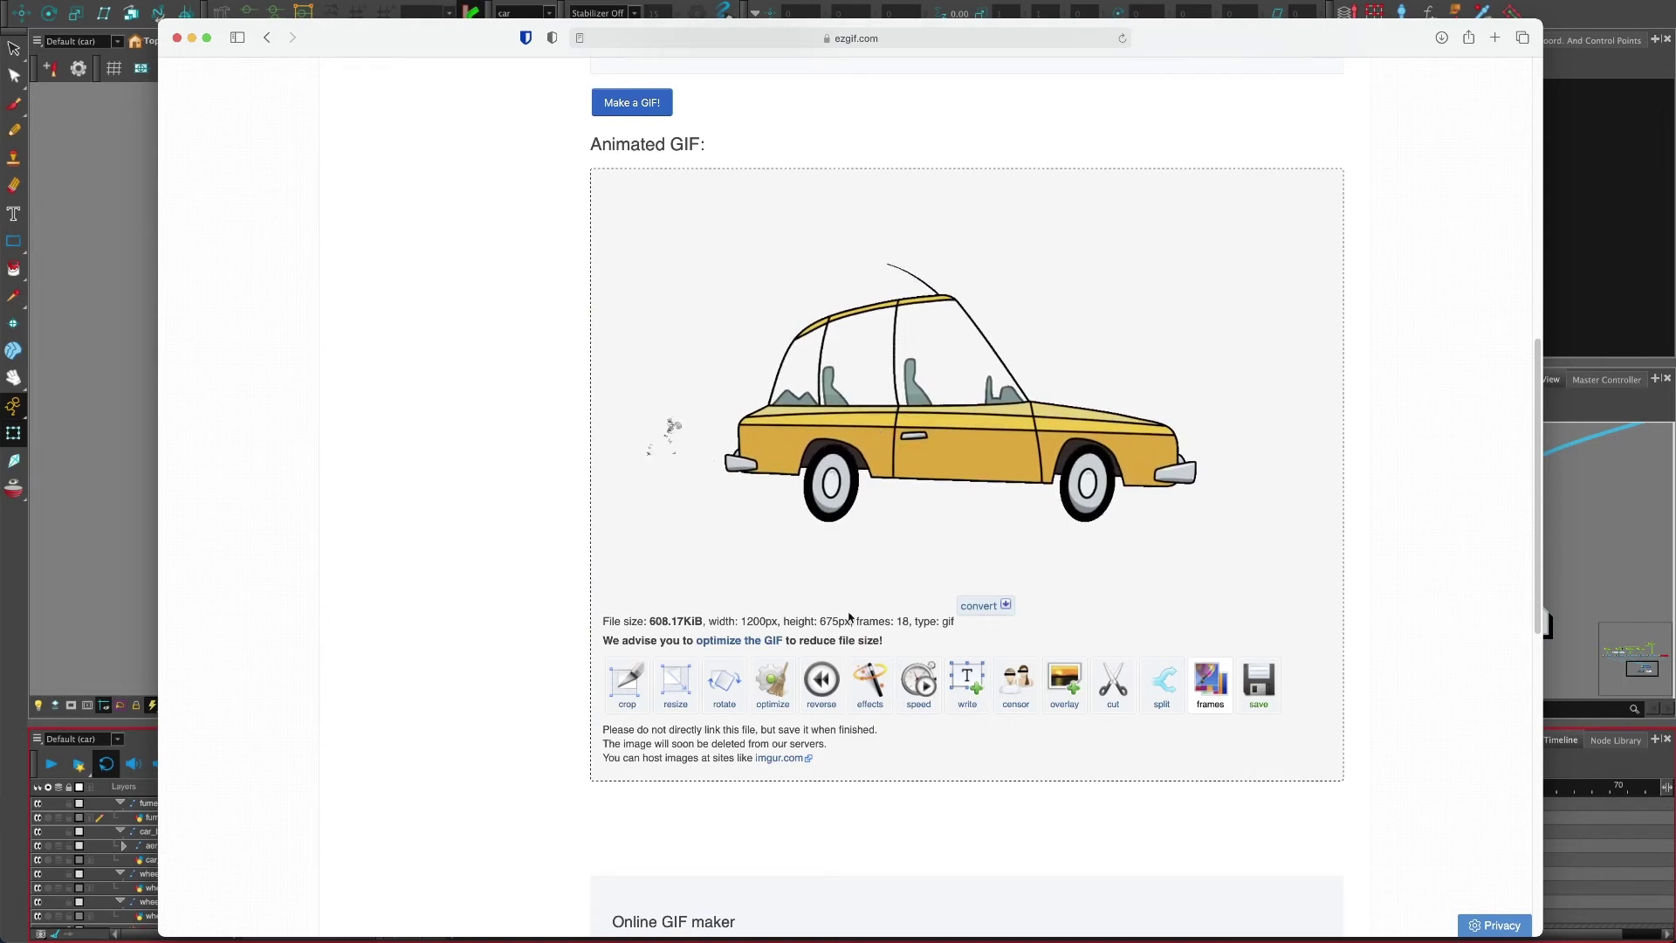
# Speed the car GIF up to 400% of its current speed
pyautogui.click(914, 695)
pyautogui.scroll(-2, 648, 550)
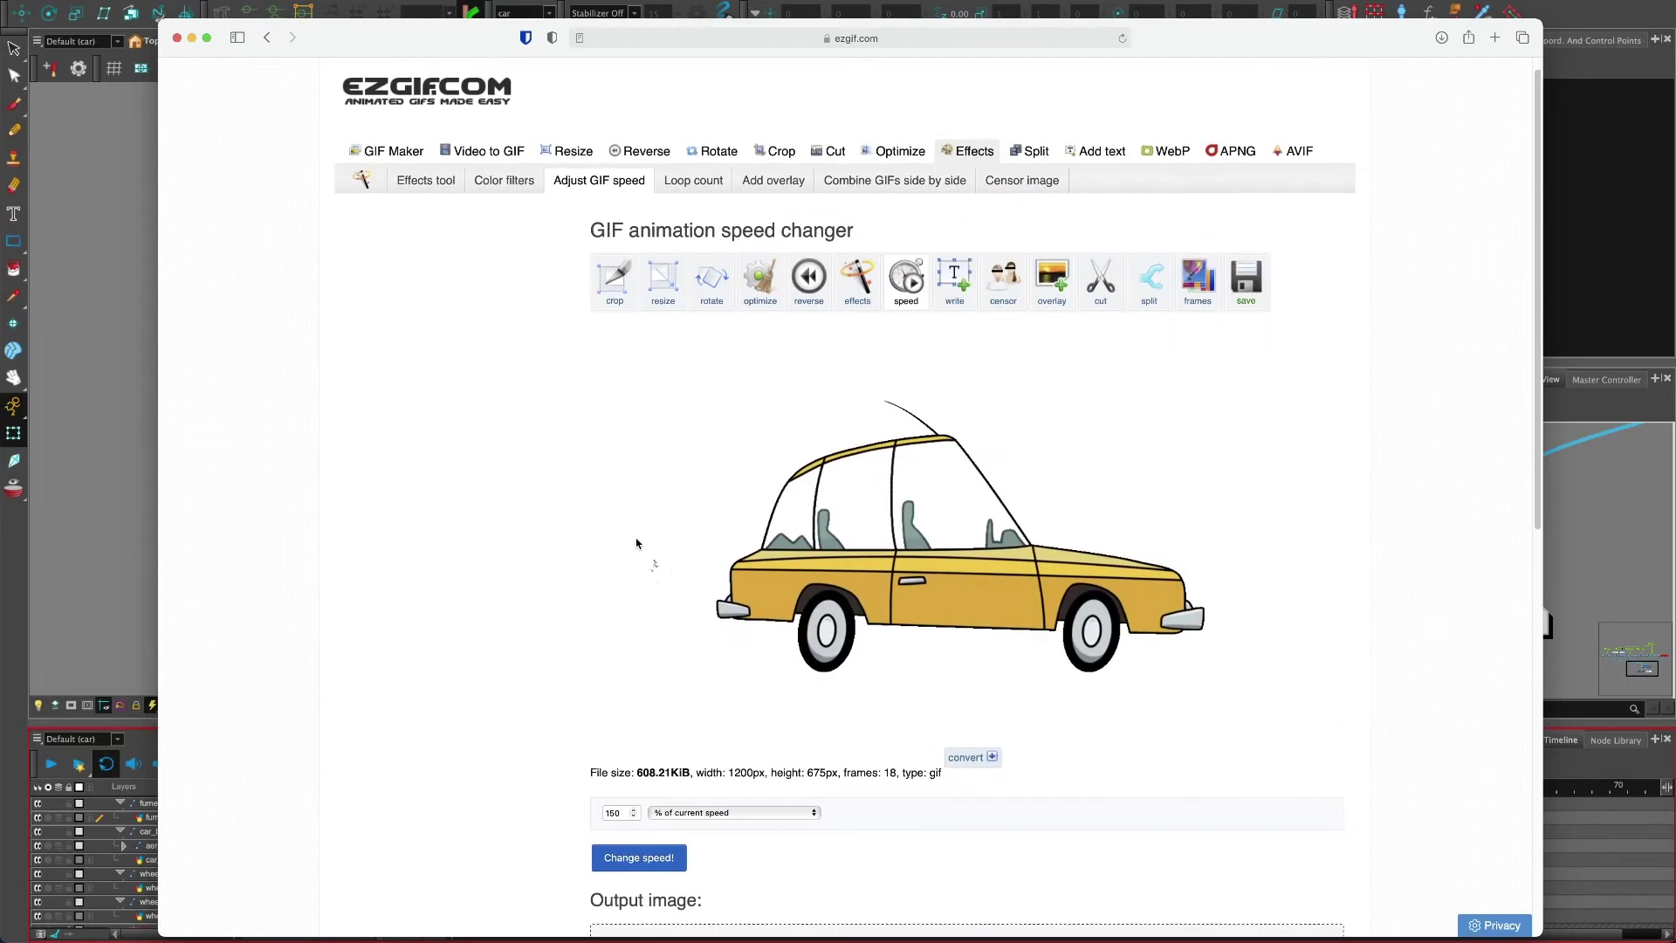
pyautogui.scroll(-2, 612, 548)
pyautogui.doubleClick(615, 610)
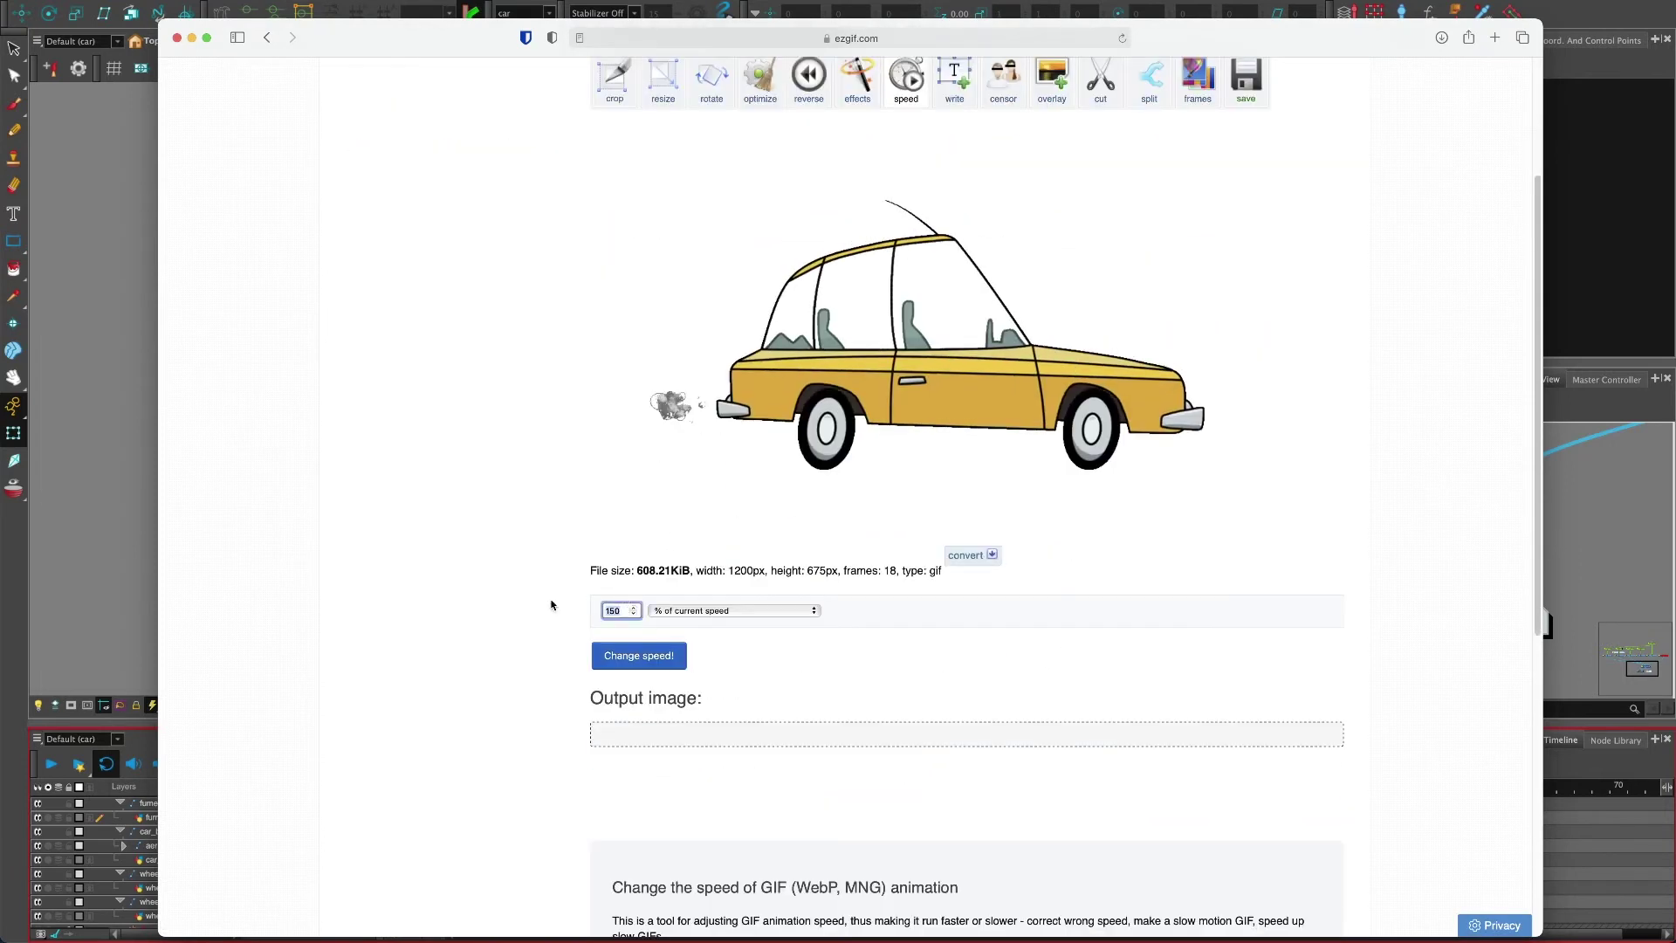
pyautogui.write('400')
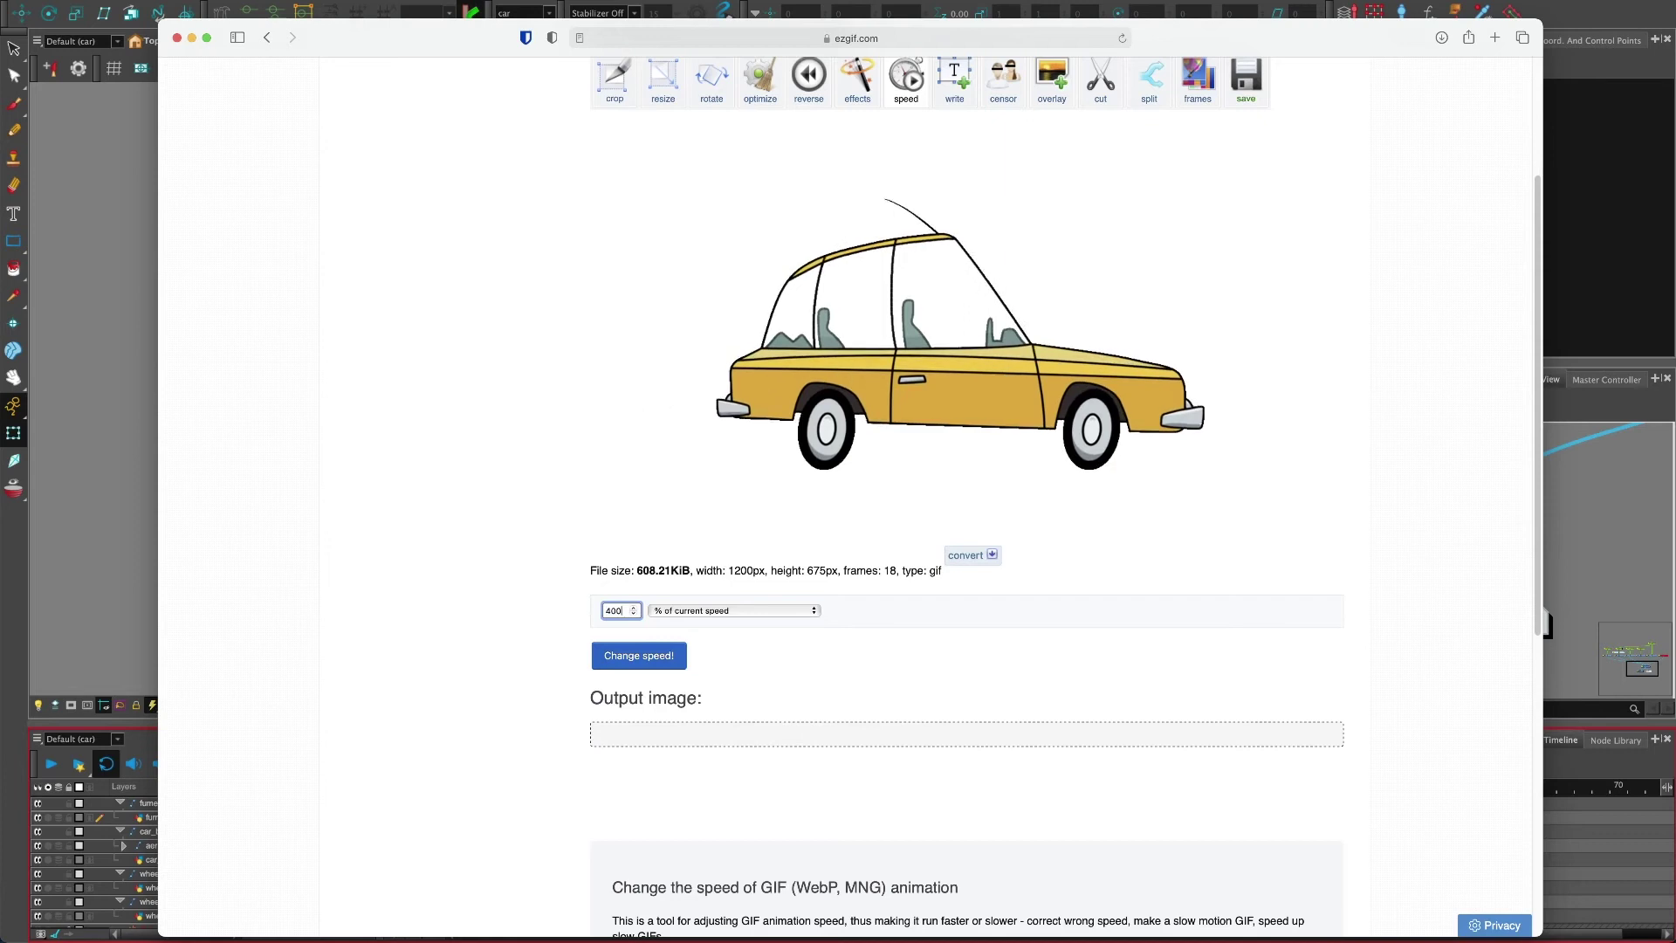
pyautogui.click(594, 666)
pyautogui.scroll(-5, 538, 620)
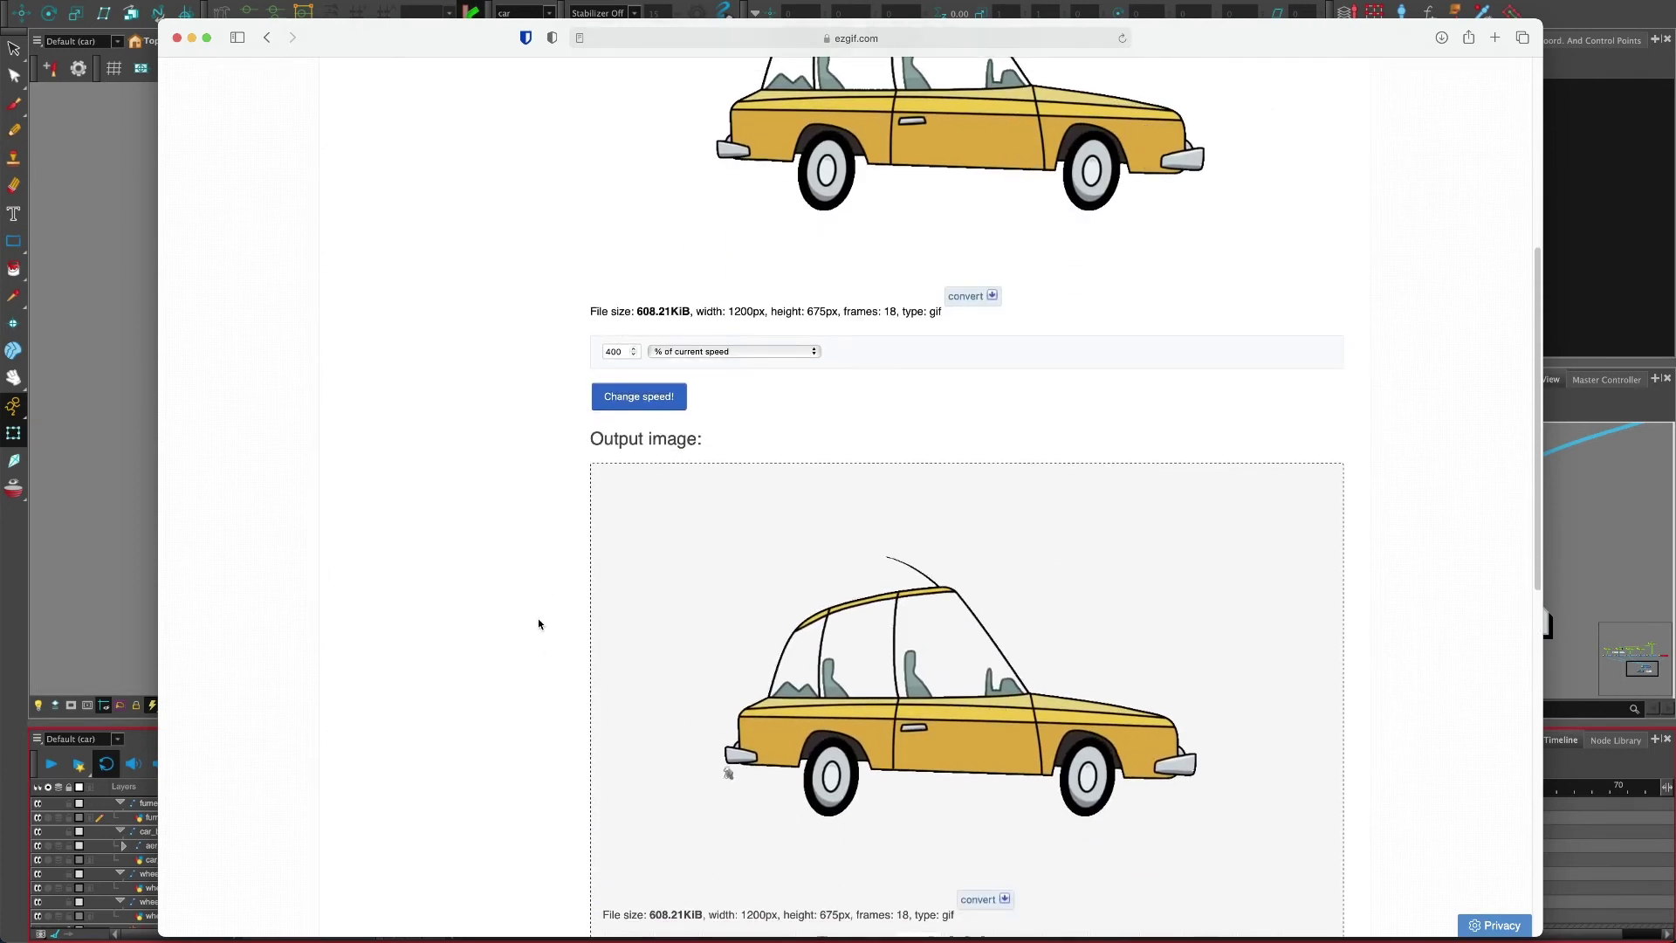
pyautogui.scroll(-5, 539, 623)
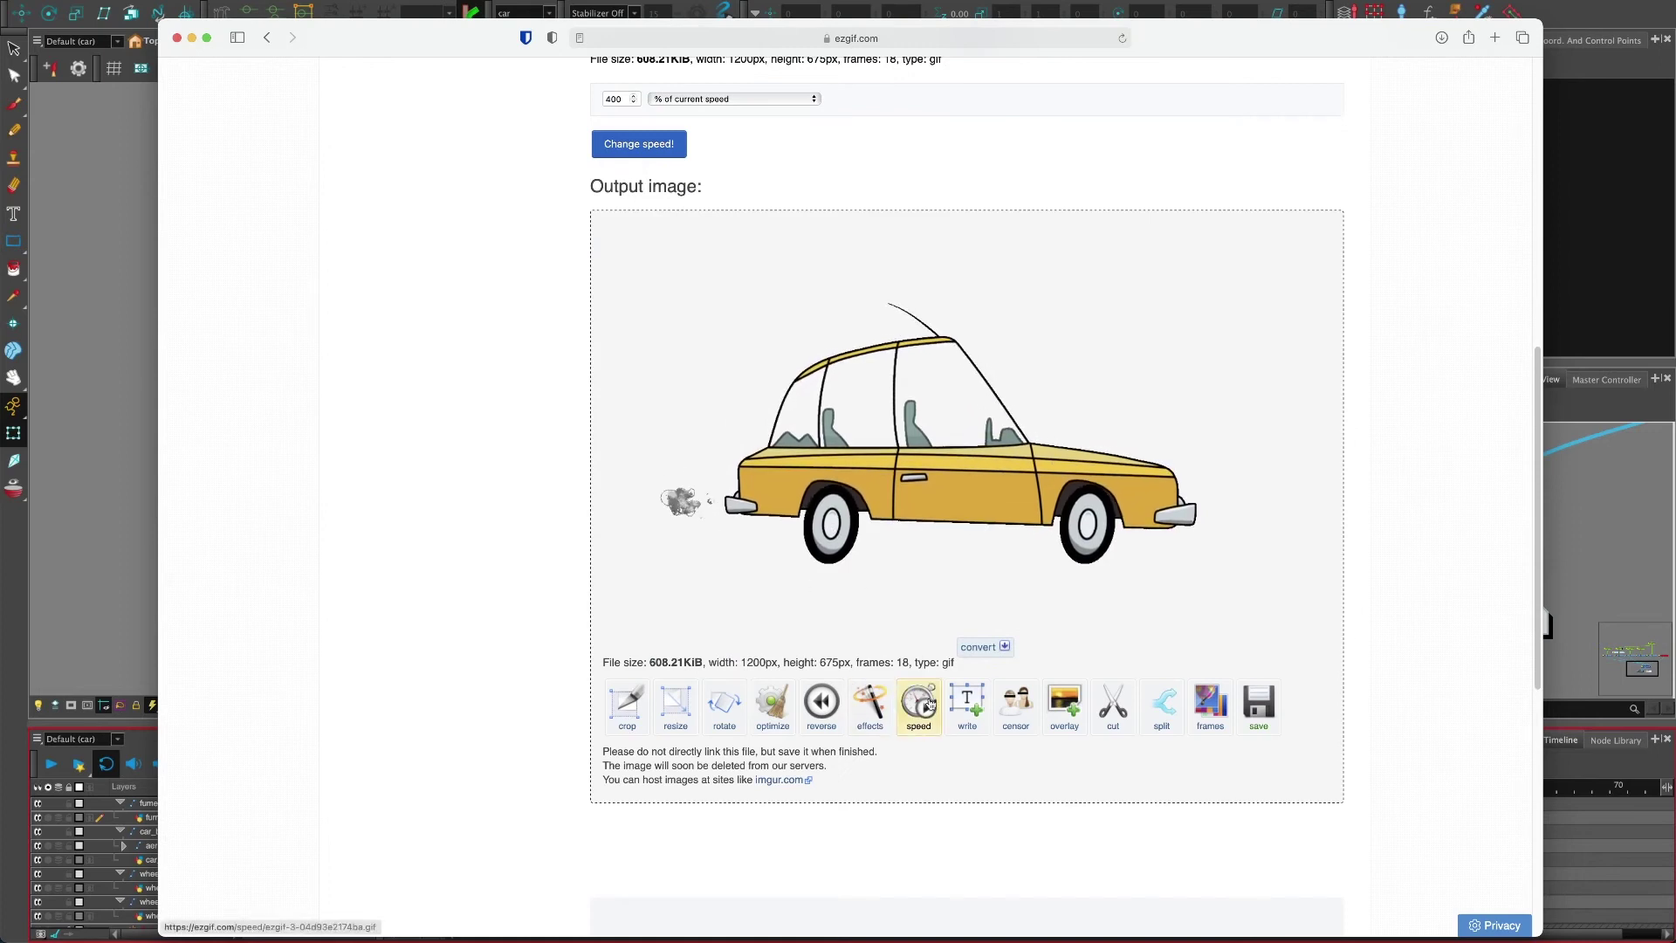
# Run the Optimize Transparency method on the sped-up GIF
pyautogui.click(767, 707)
pyautogui.scroll(-4, 558, 590)
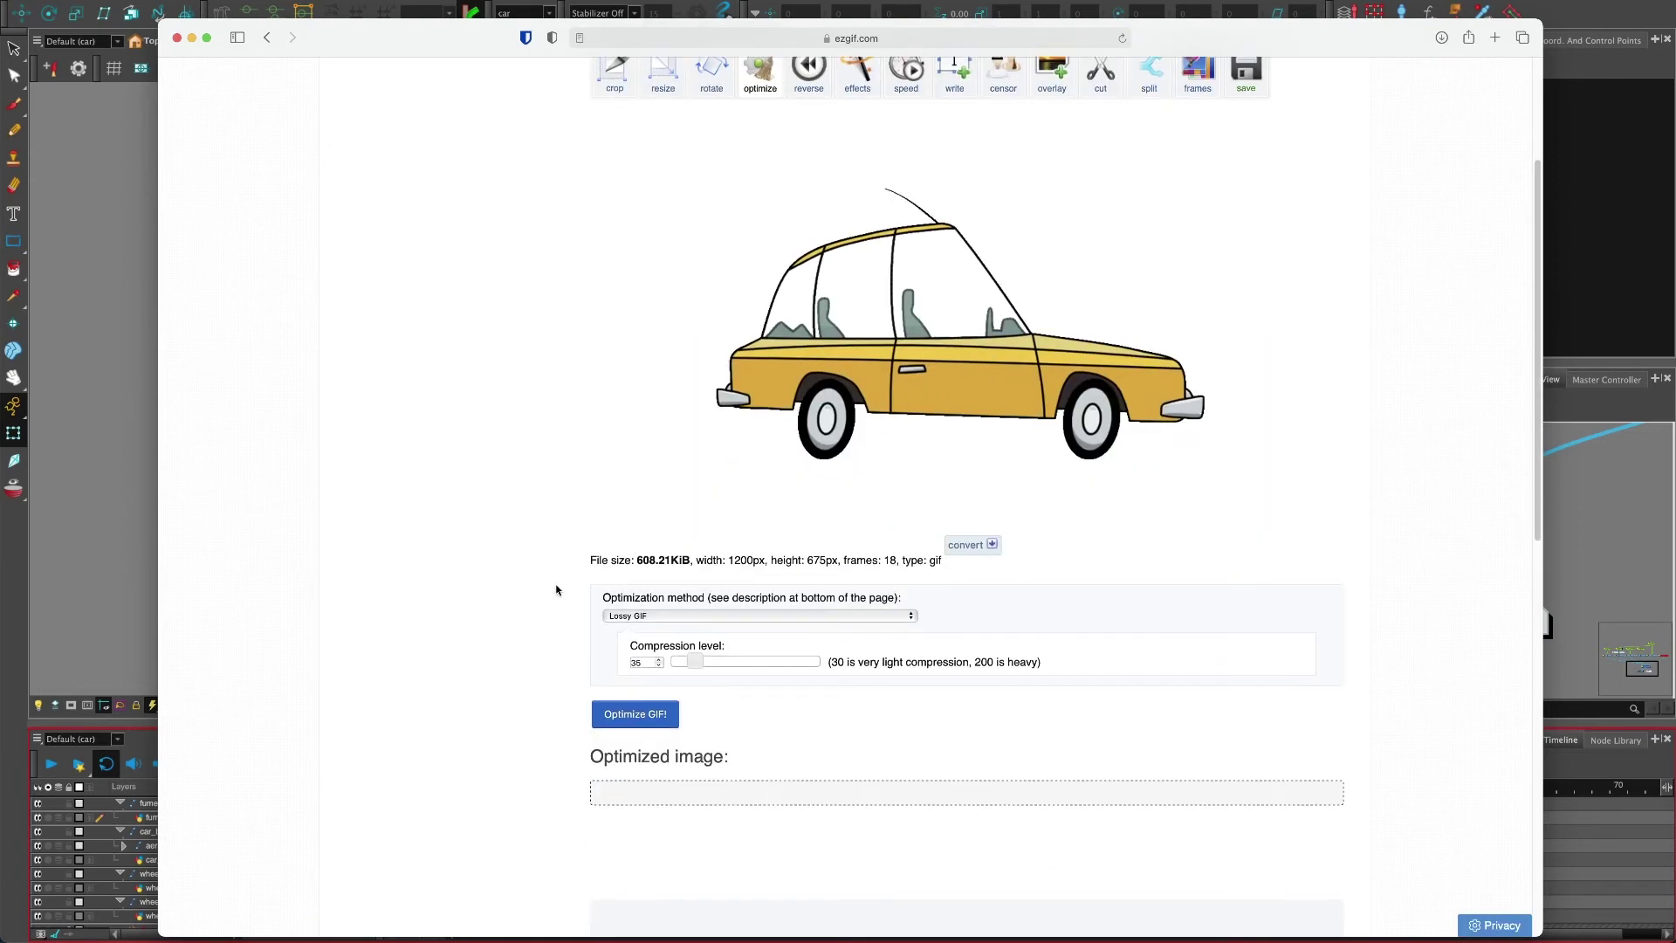
pyautogui.click(673, 621)
pyautogui.click(686, 651)
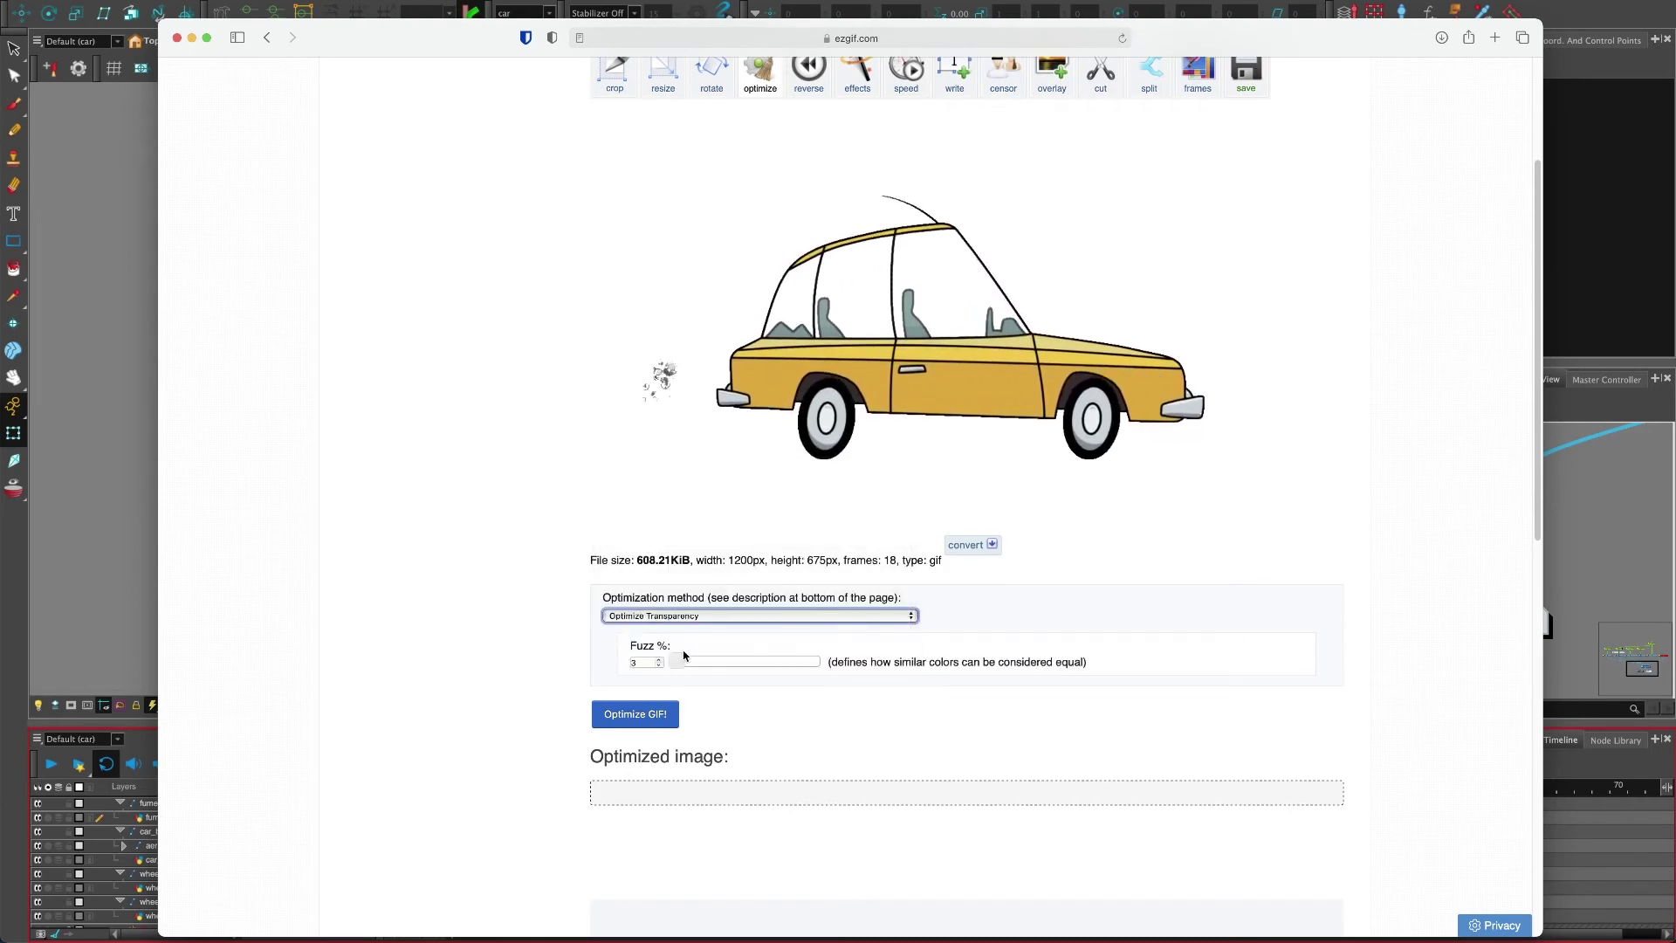
pyautogui.click(641, 714)
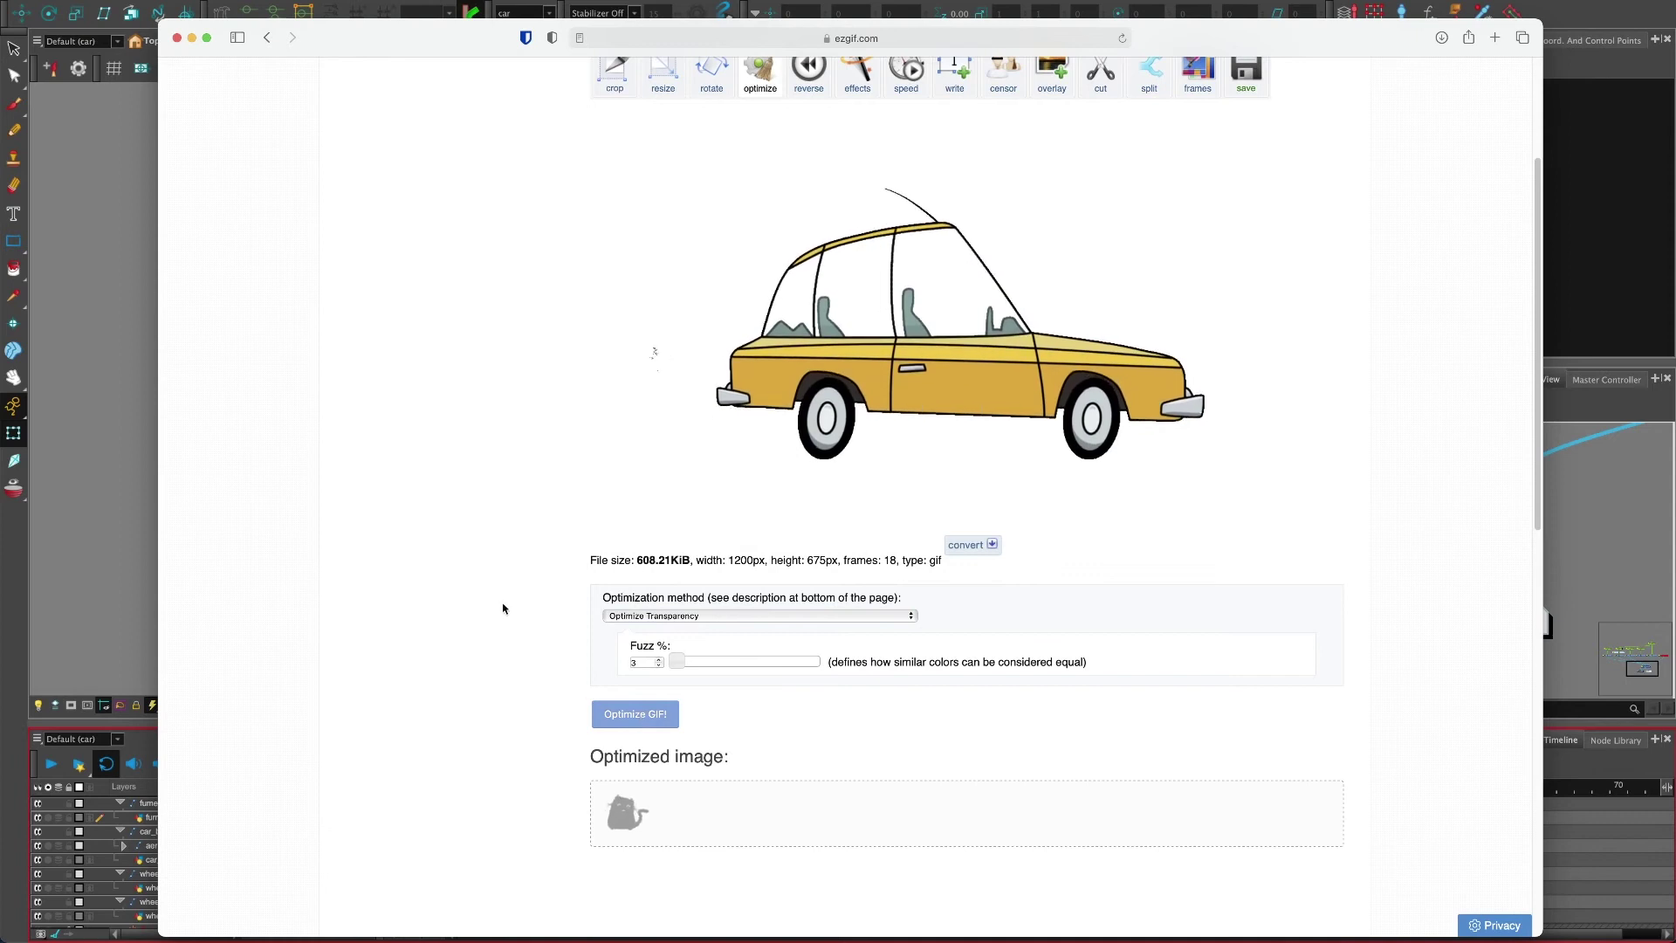
pyautogui.scroll(-5, 503, 608)
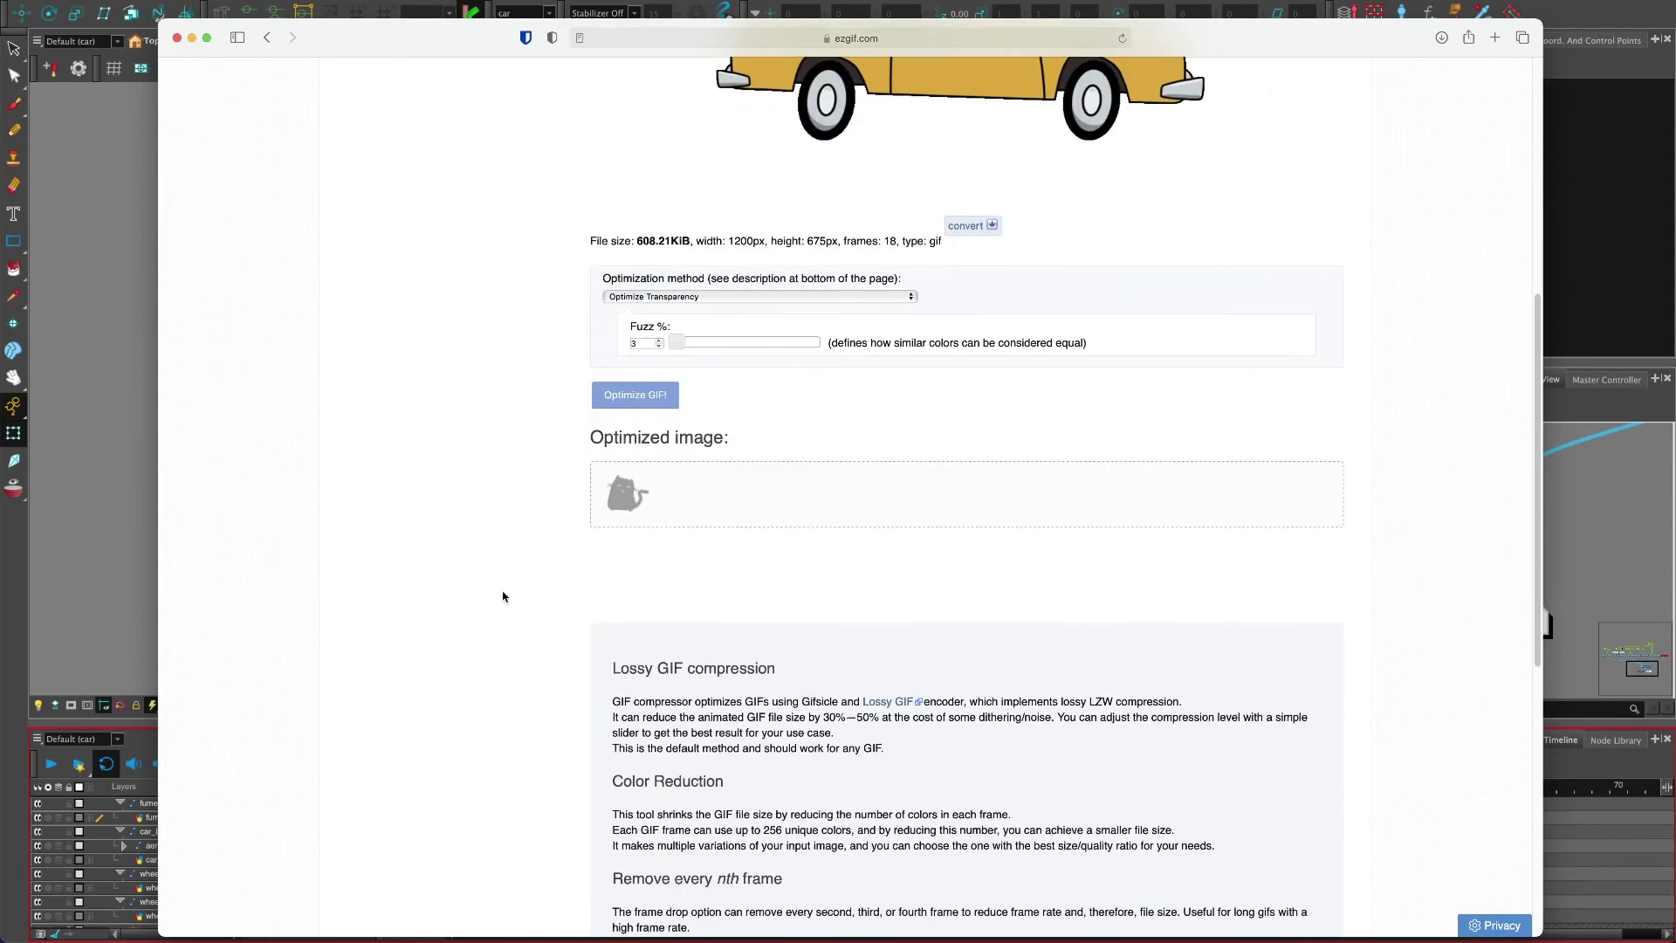
pyautogui.scroll(-1, 570, 561)
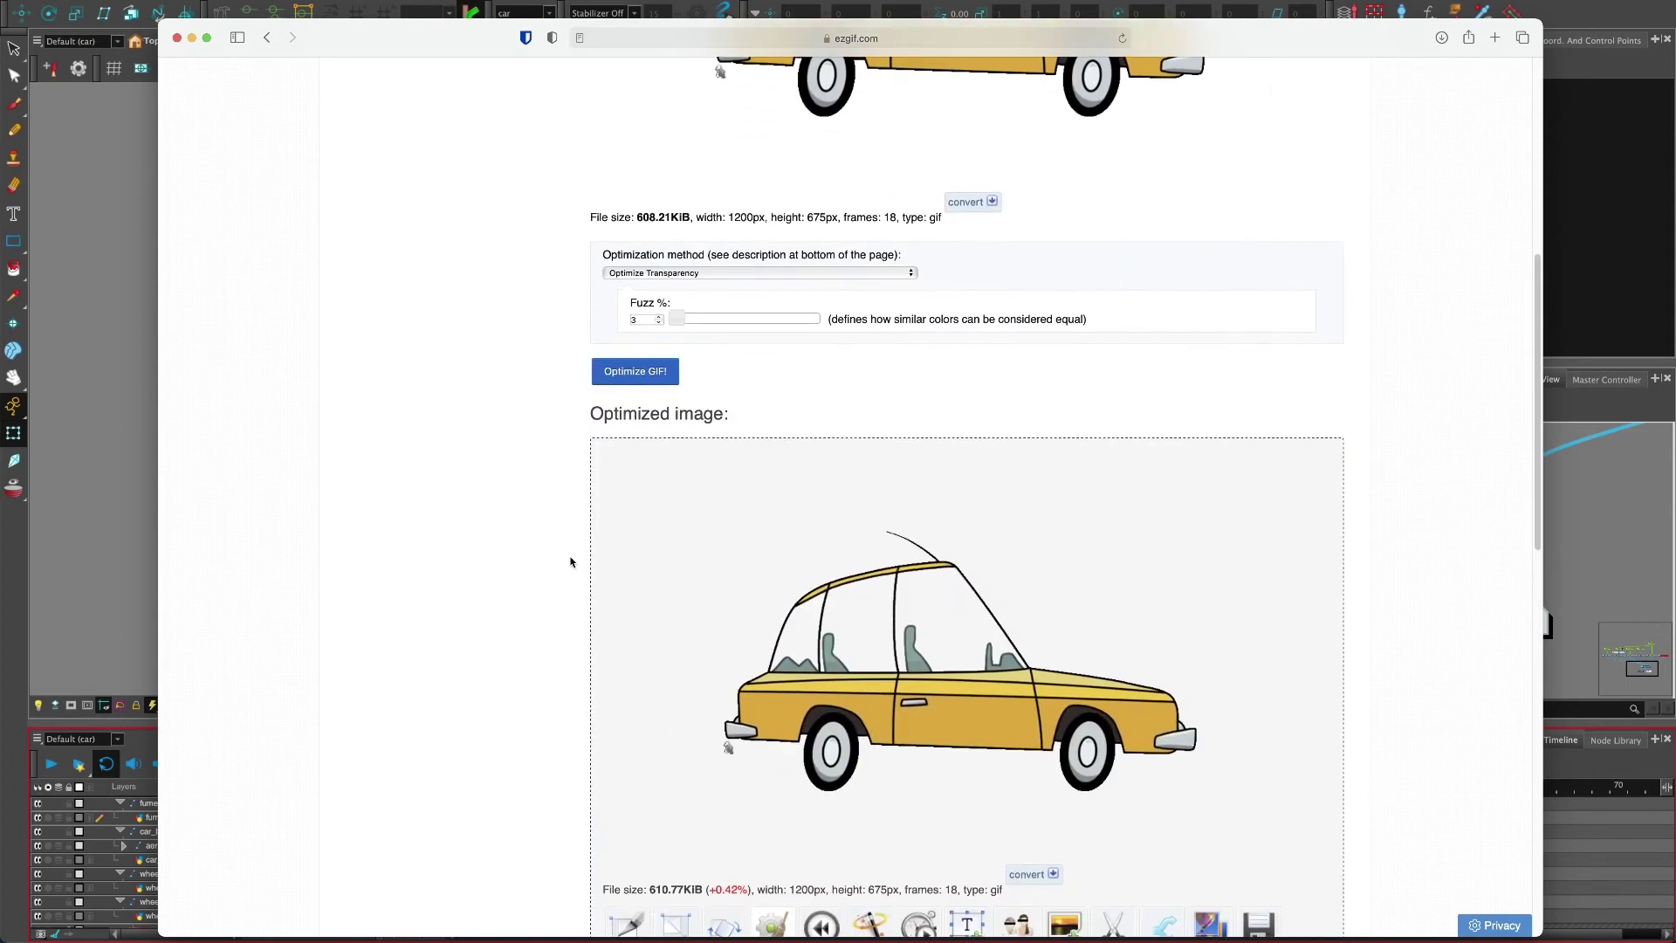
pyautogui.scroll(-2, 570, 562)
pyautogui.scroll(1, 588, 654)
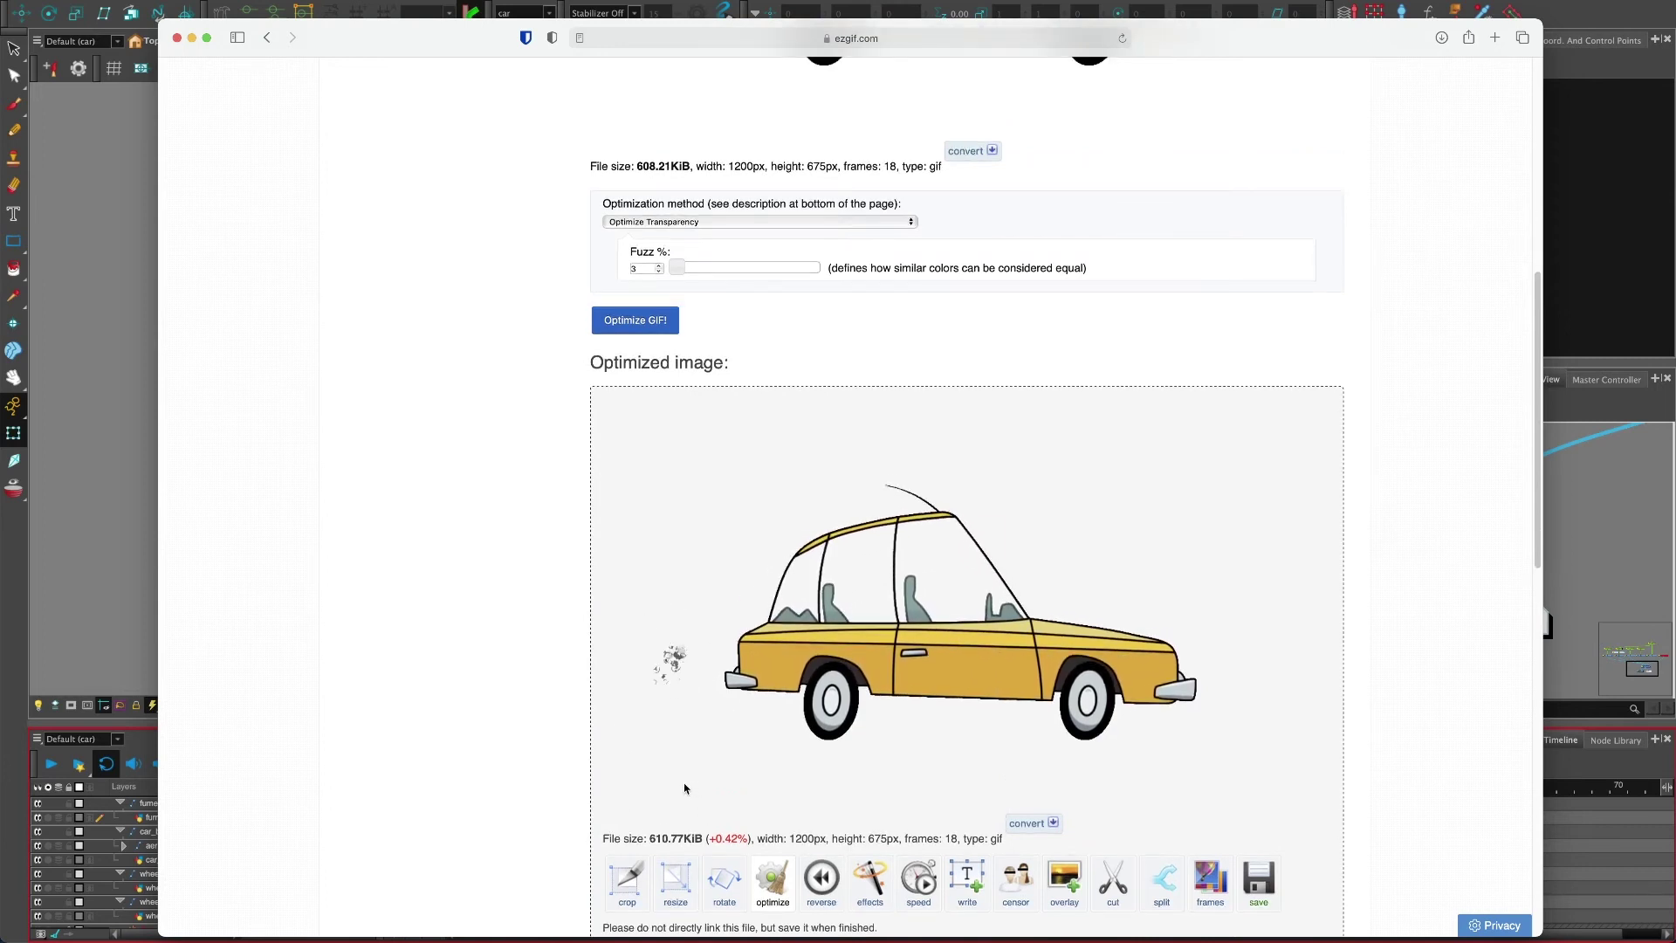
pyautogui.scroll(10, 633, 432)
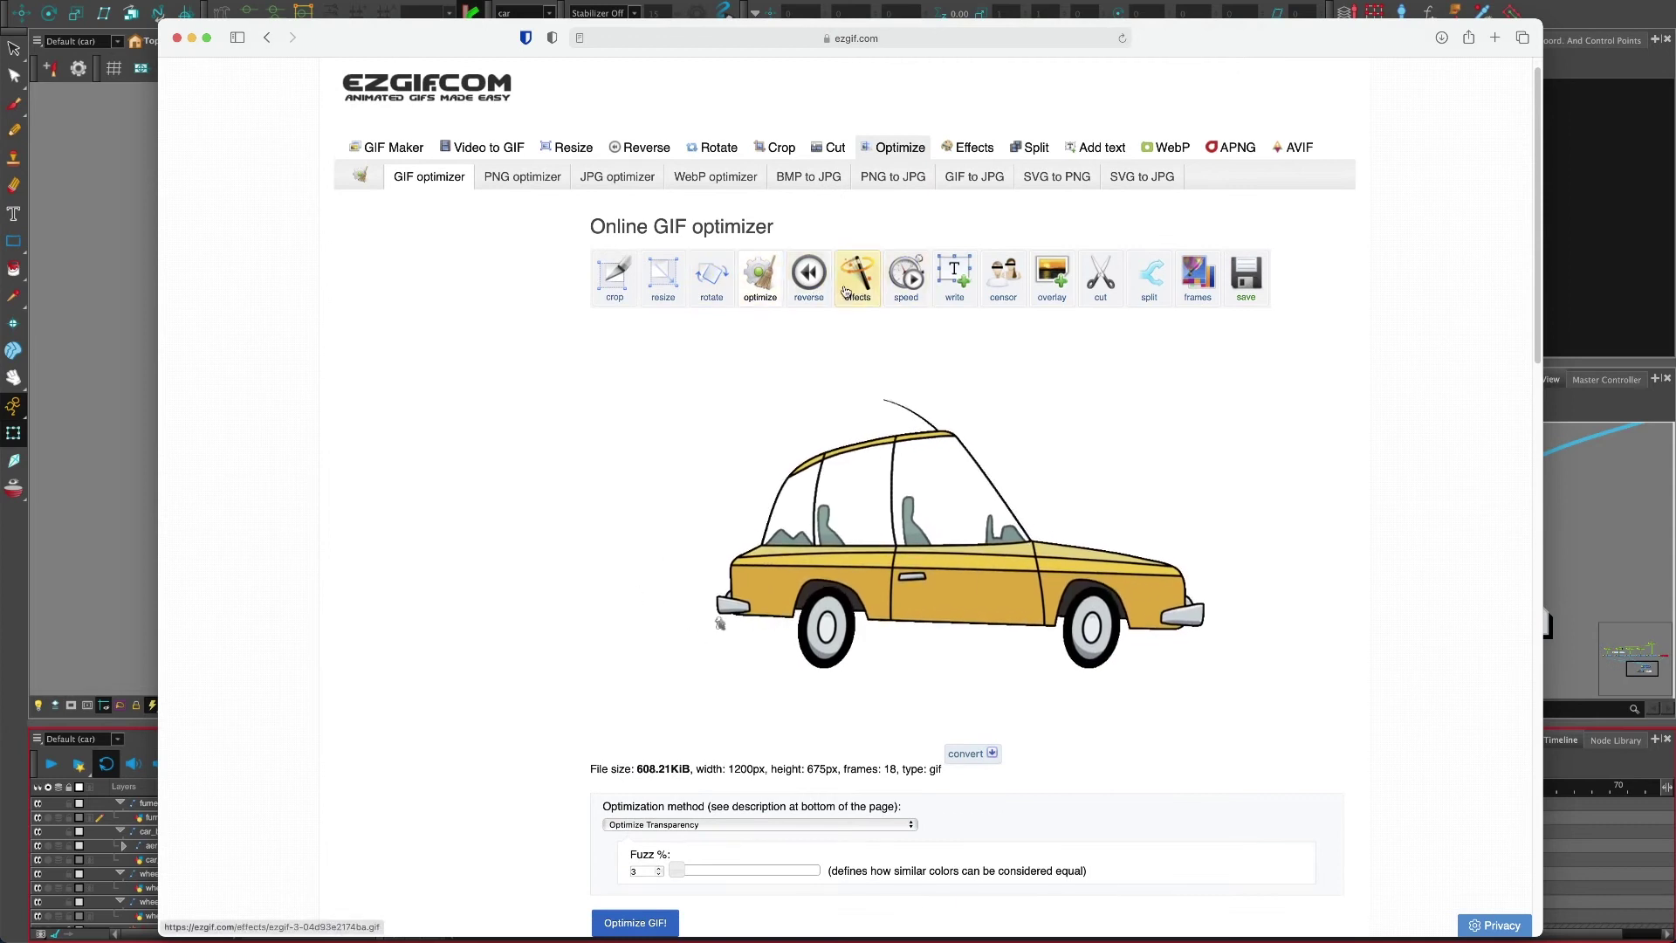
# Resize the optimised car GIF to 600 px wide, giving 600x338 at 240.48KiB
pyautogui.click(662, 286)
pyautogui.scroll(-5, 660, 393)
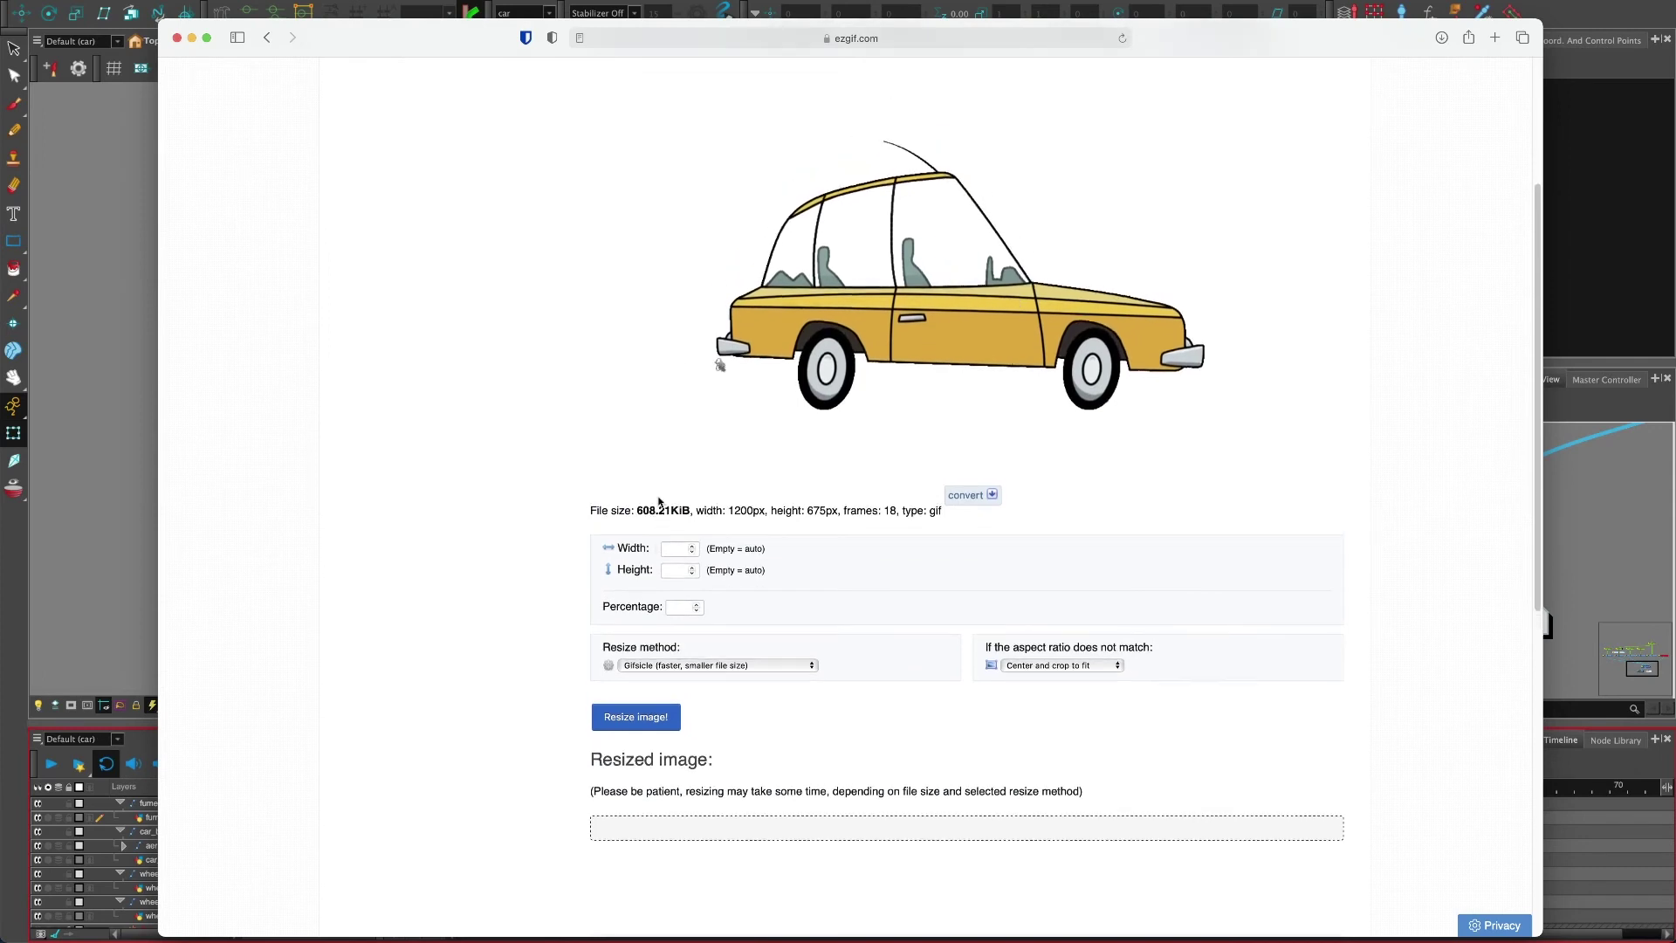
pyautogui.click(674, 549)
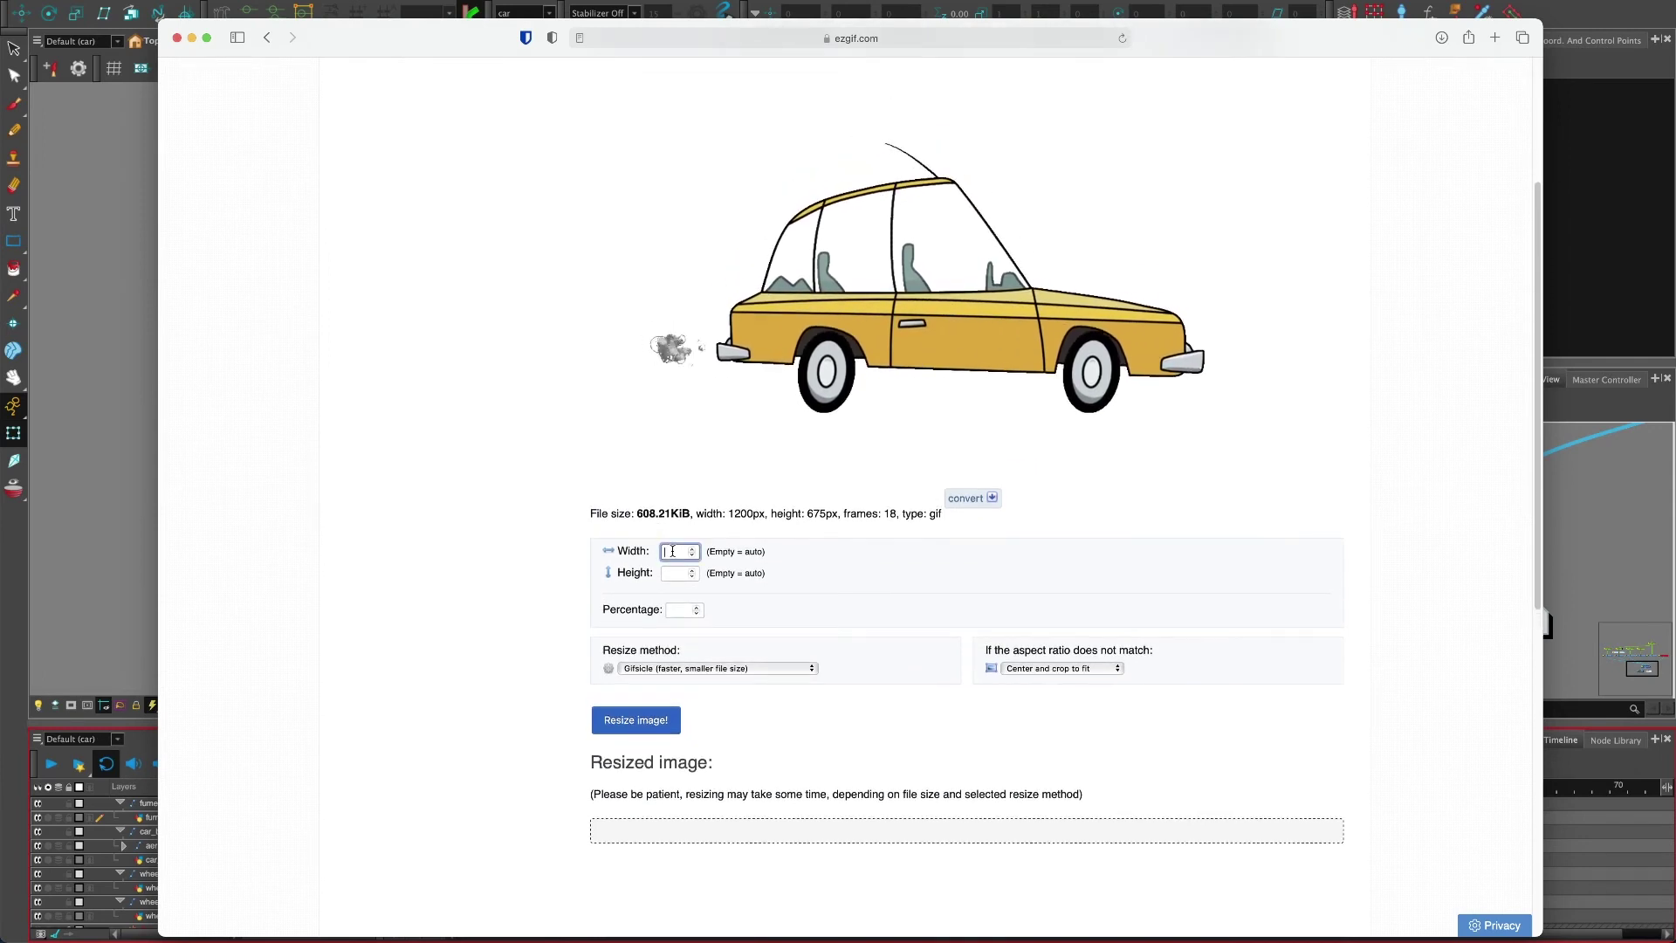
pyautogui.write('600')
pyautogui.click(674, 574)
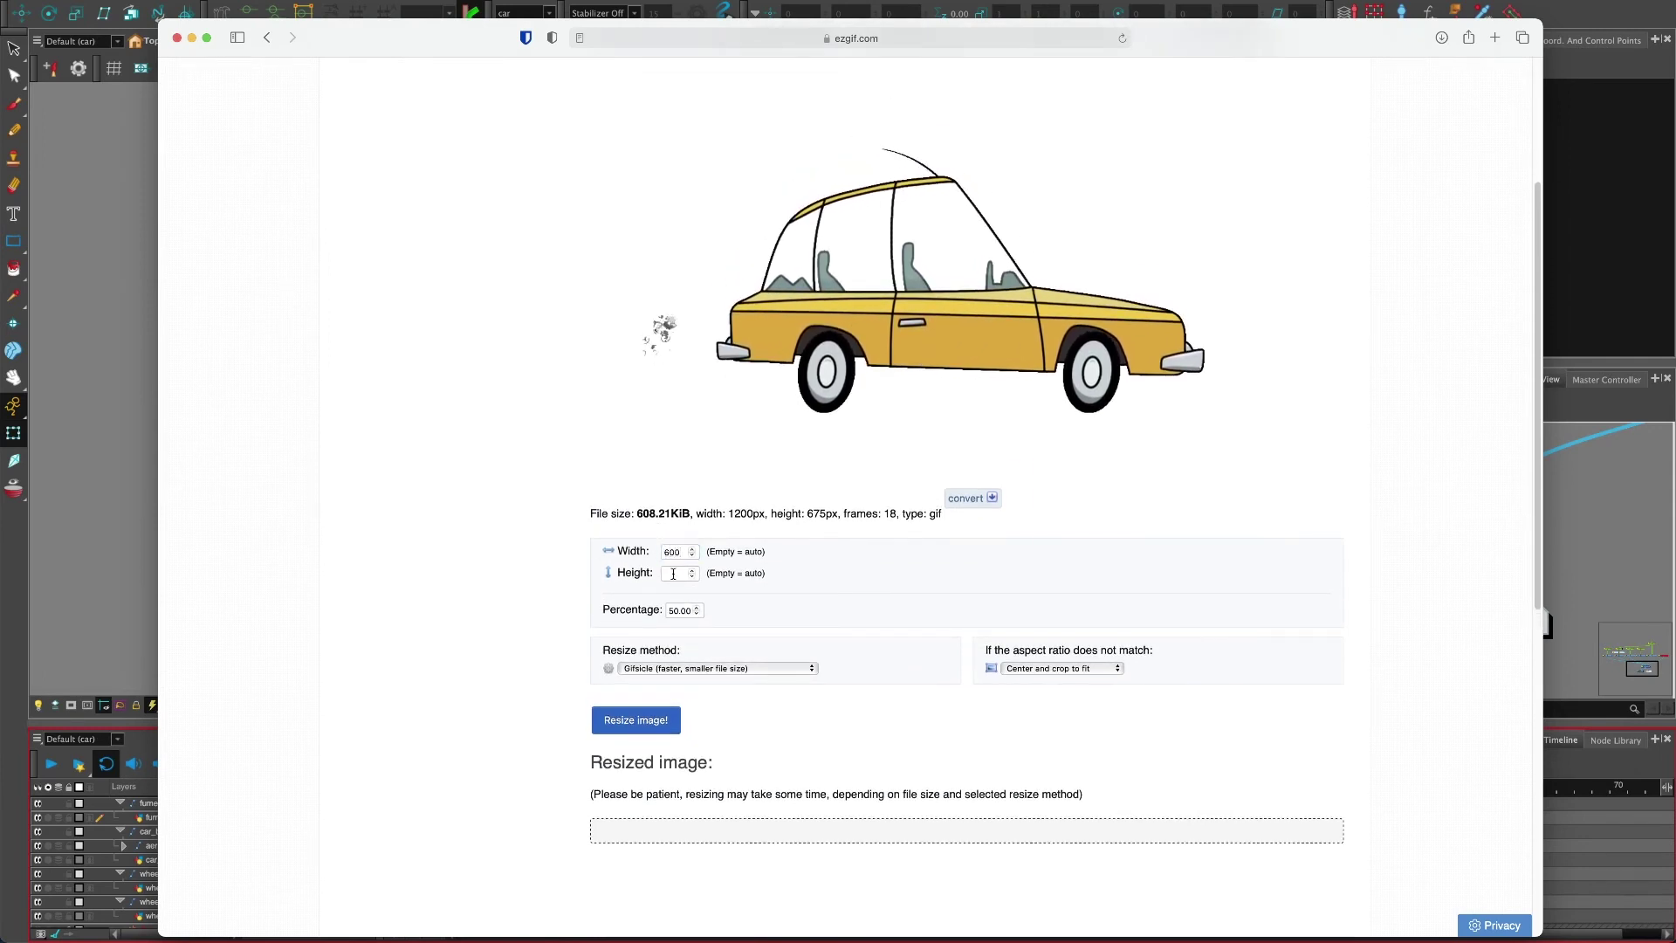
pyautogui.click(641, 721)
pyautogui.scroll(-7, 488, 581)
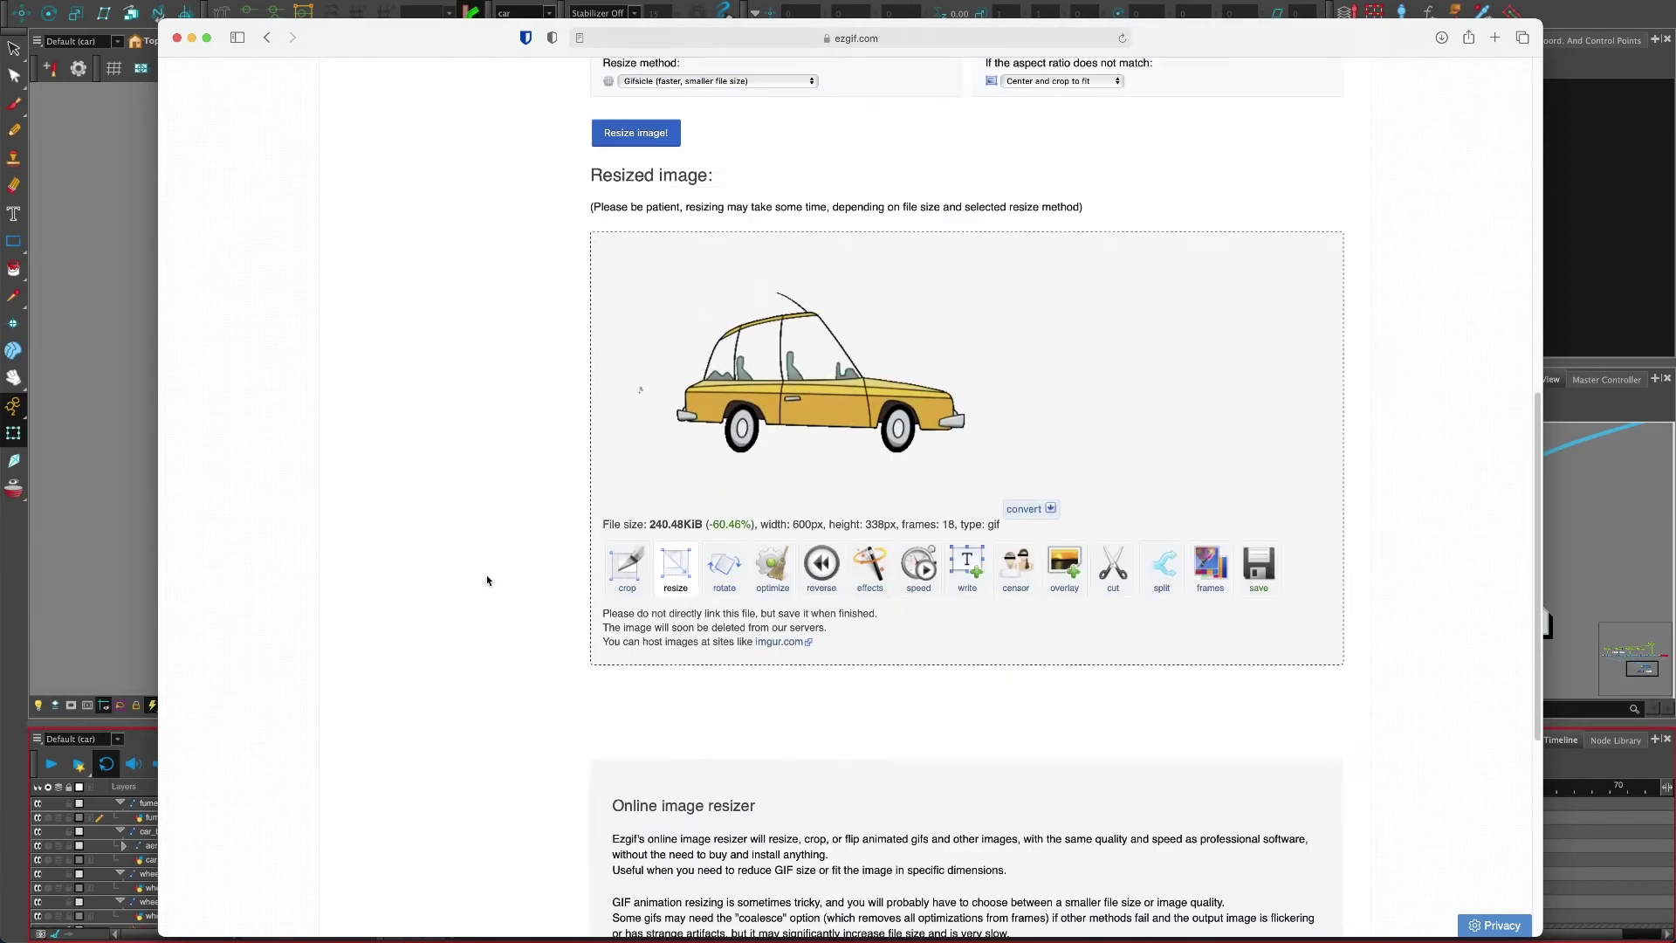
pyautogui.scroll(1, 489, 578)
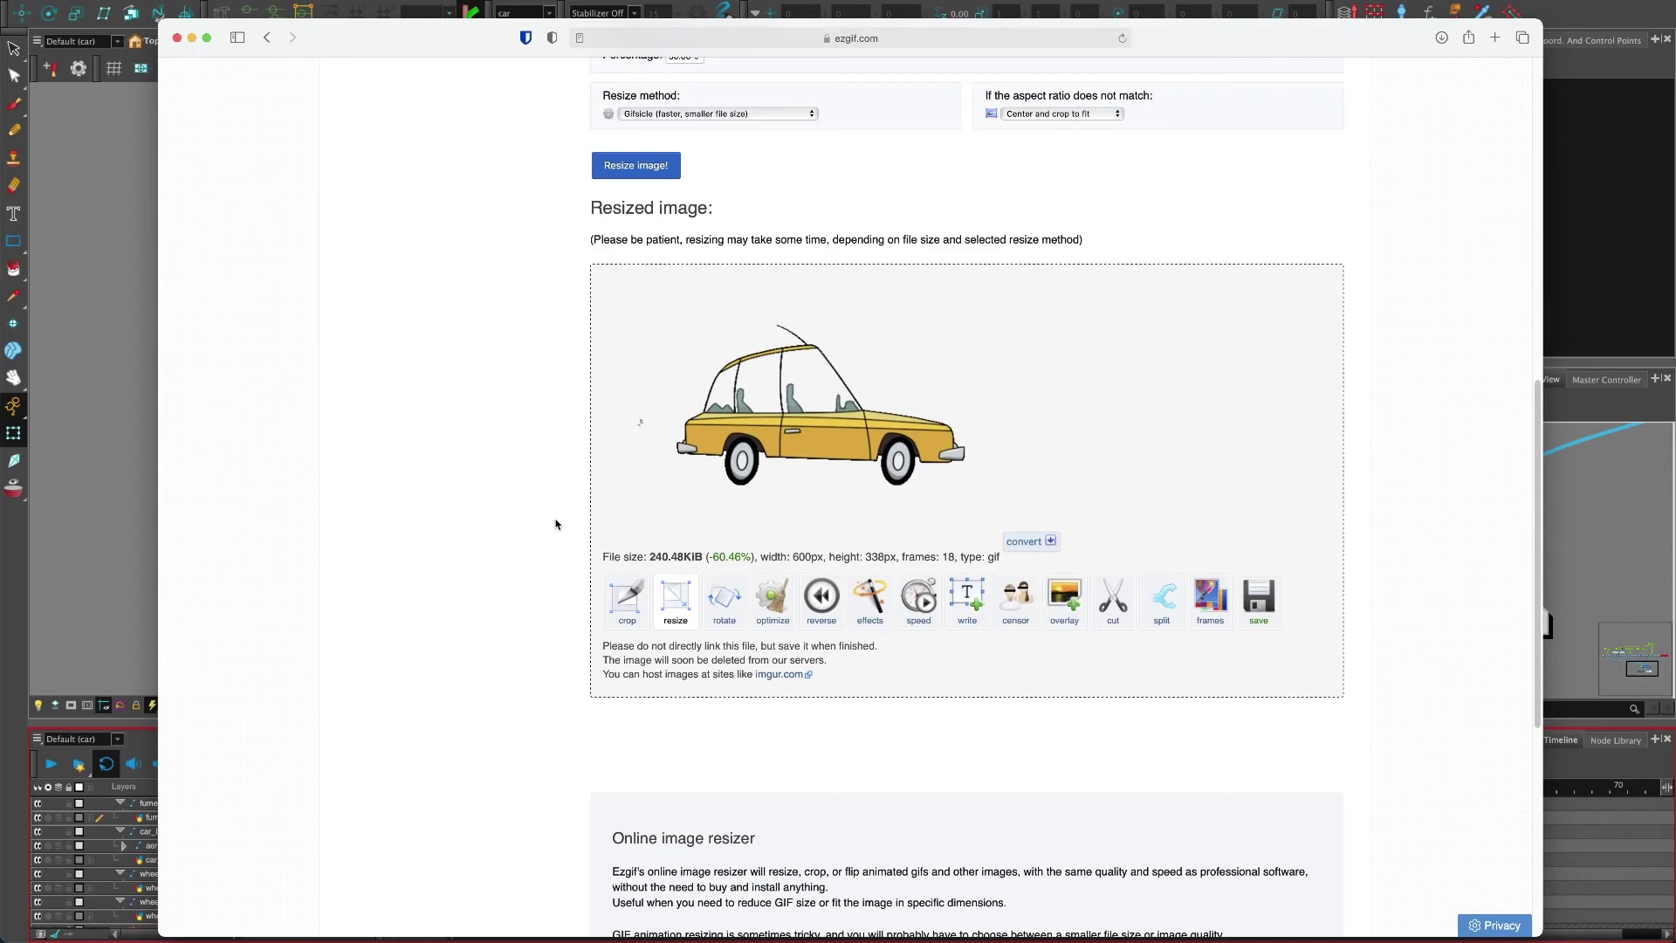
pyautogui.scroll(3, 567, 533)
pyautogui.scroll(10, 630, 486)
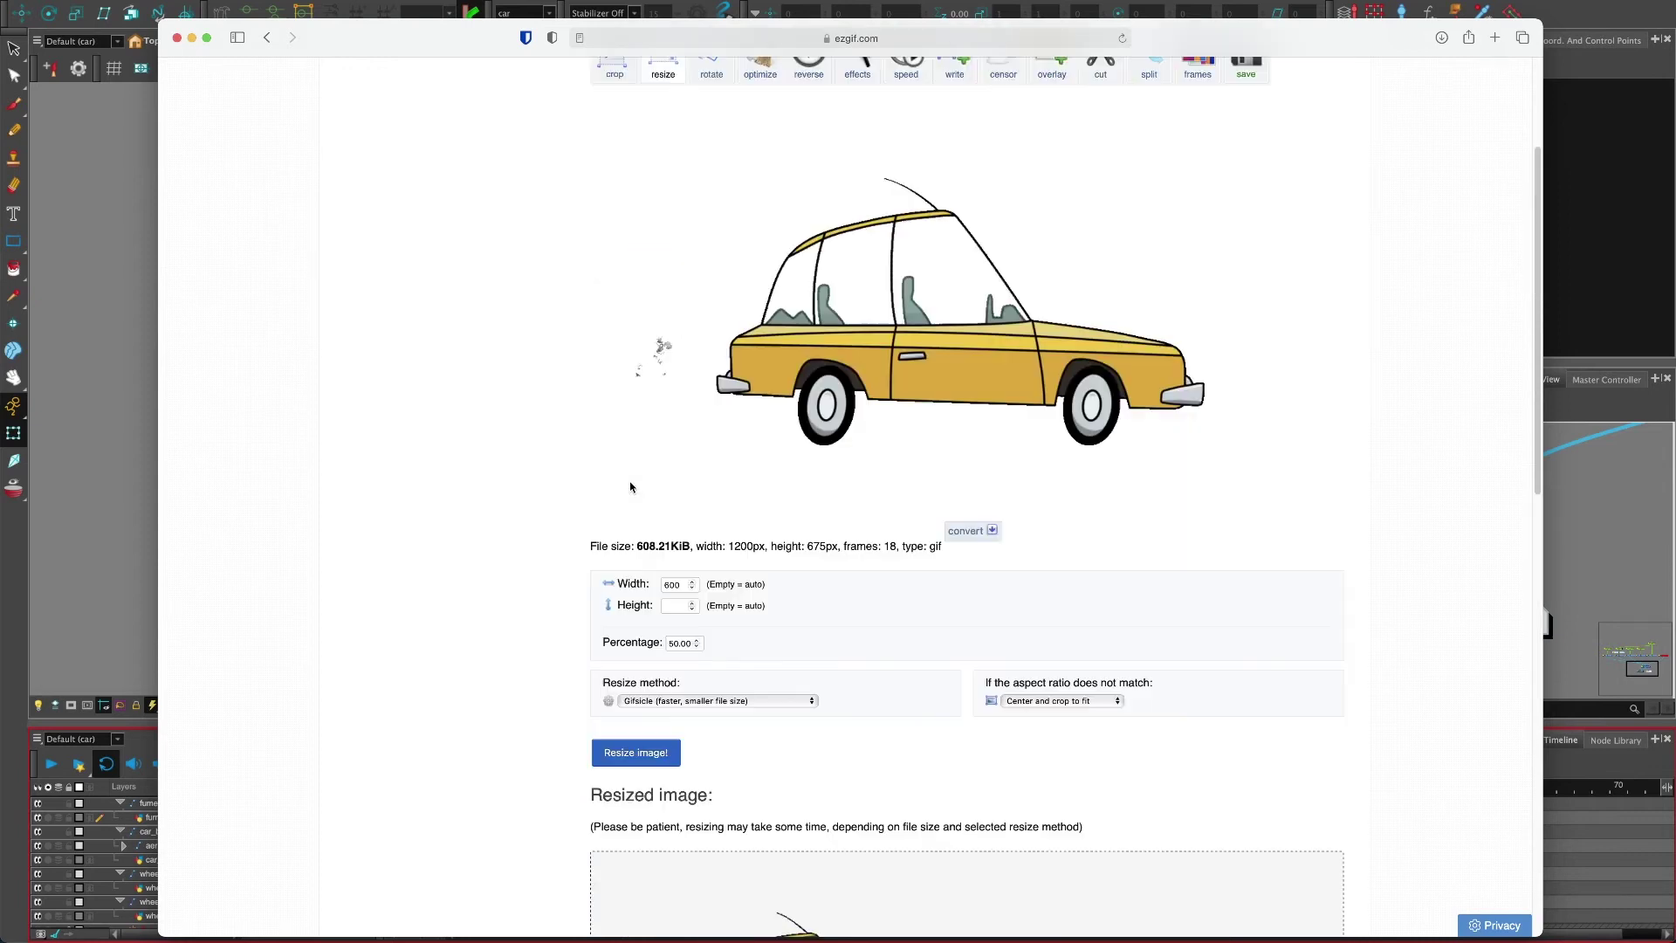
pyautogui.scroll(-6, 630, 486)
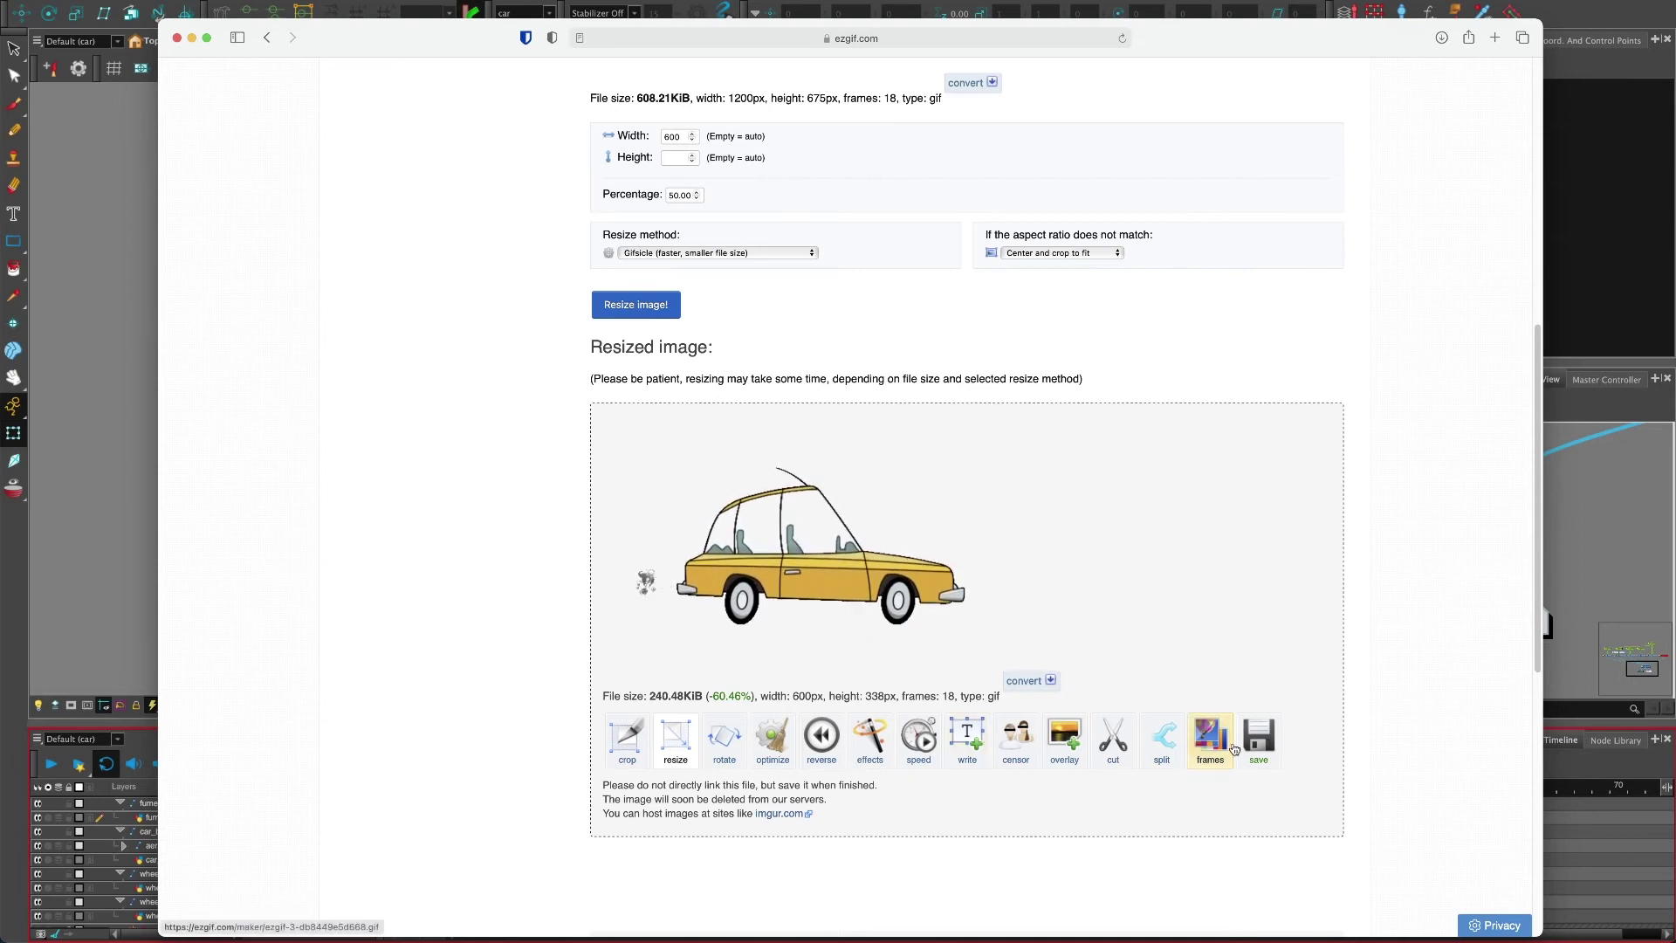
# Download the resized GIF, close its Preview window, and play ezgif.com-resize.gif in Quick Look
pyautogui.click(1263, 742)
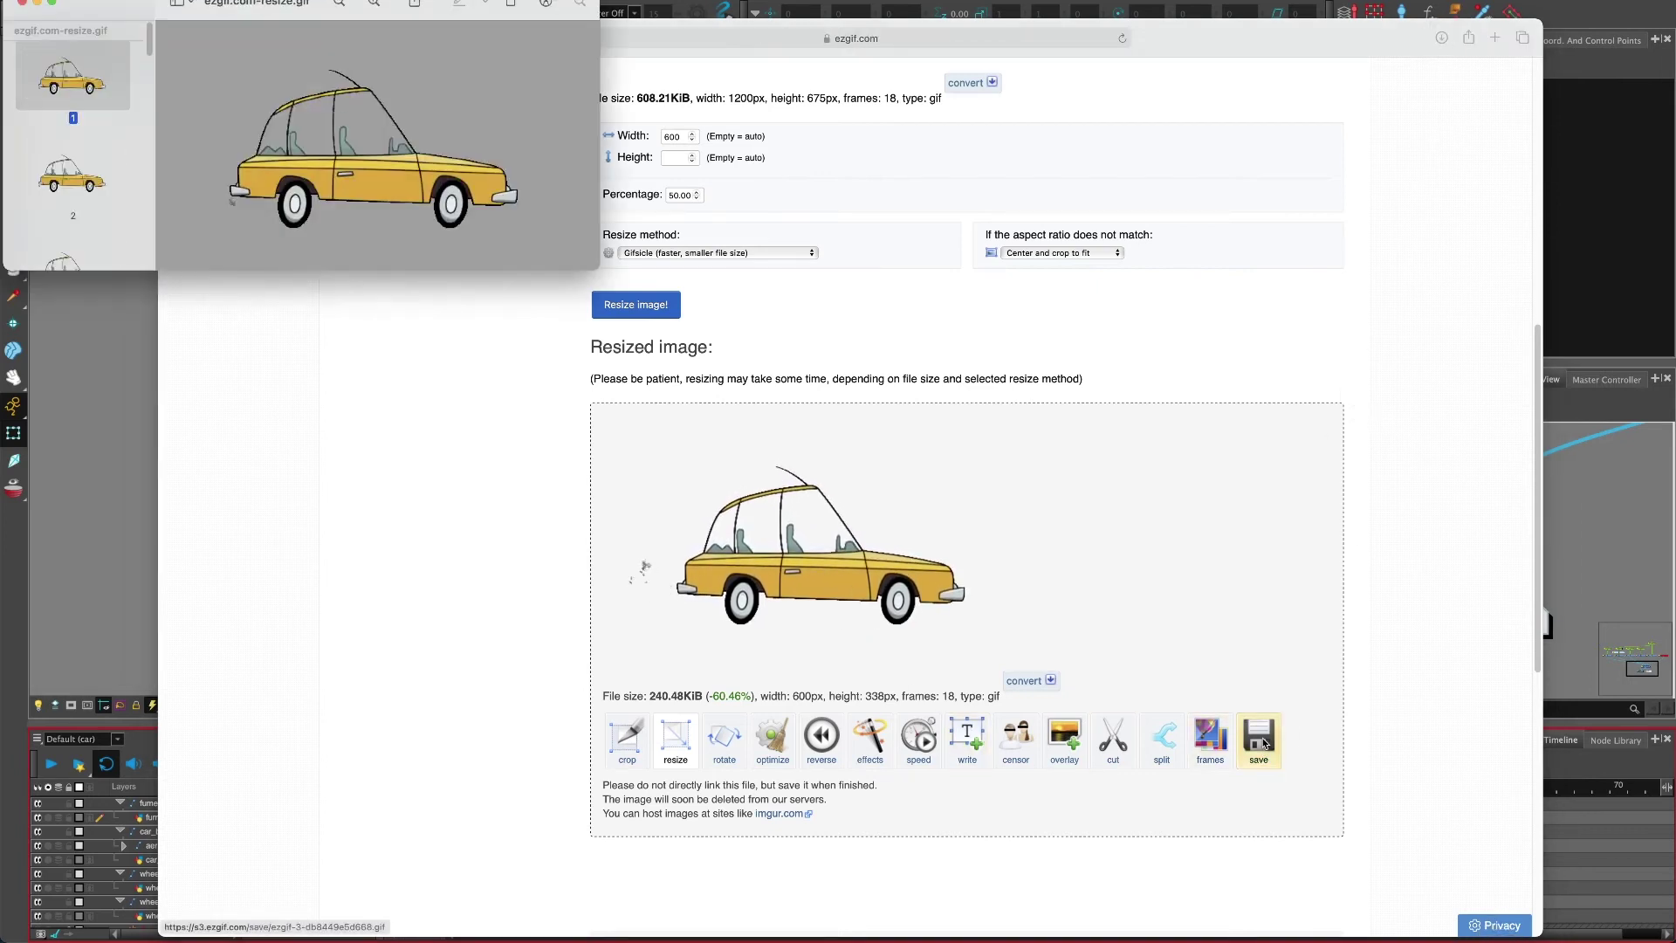
pyautogui.moveTo(78, 2); pyautogui.dragTo(601, 332)
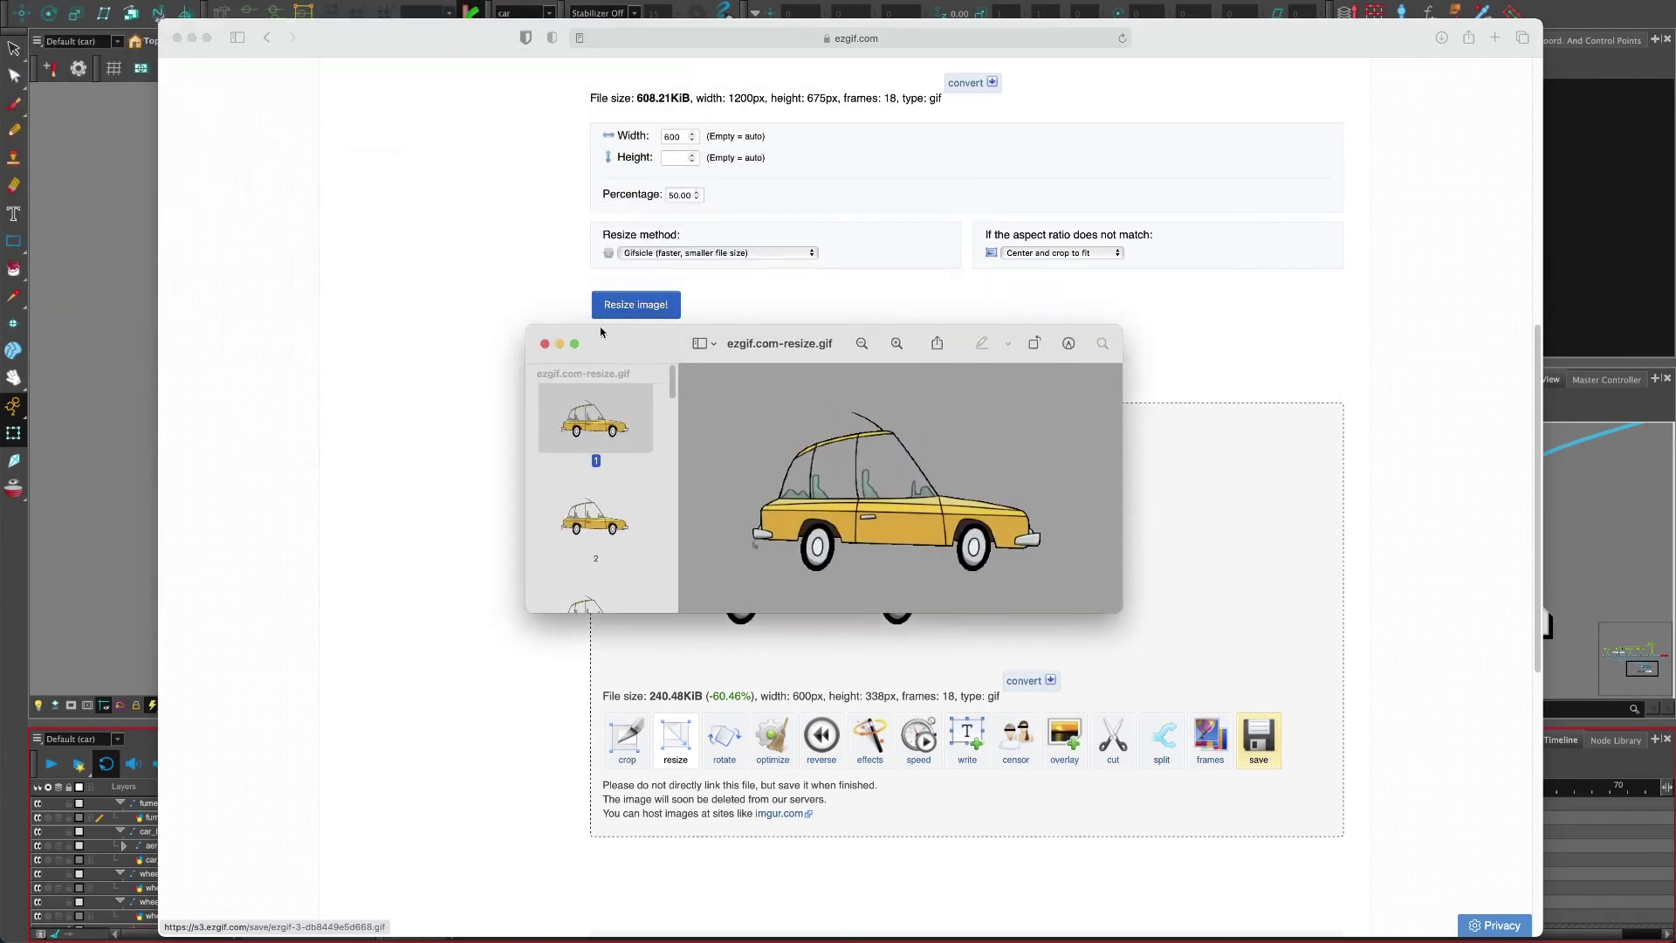
pyautogui.click(544, 344)
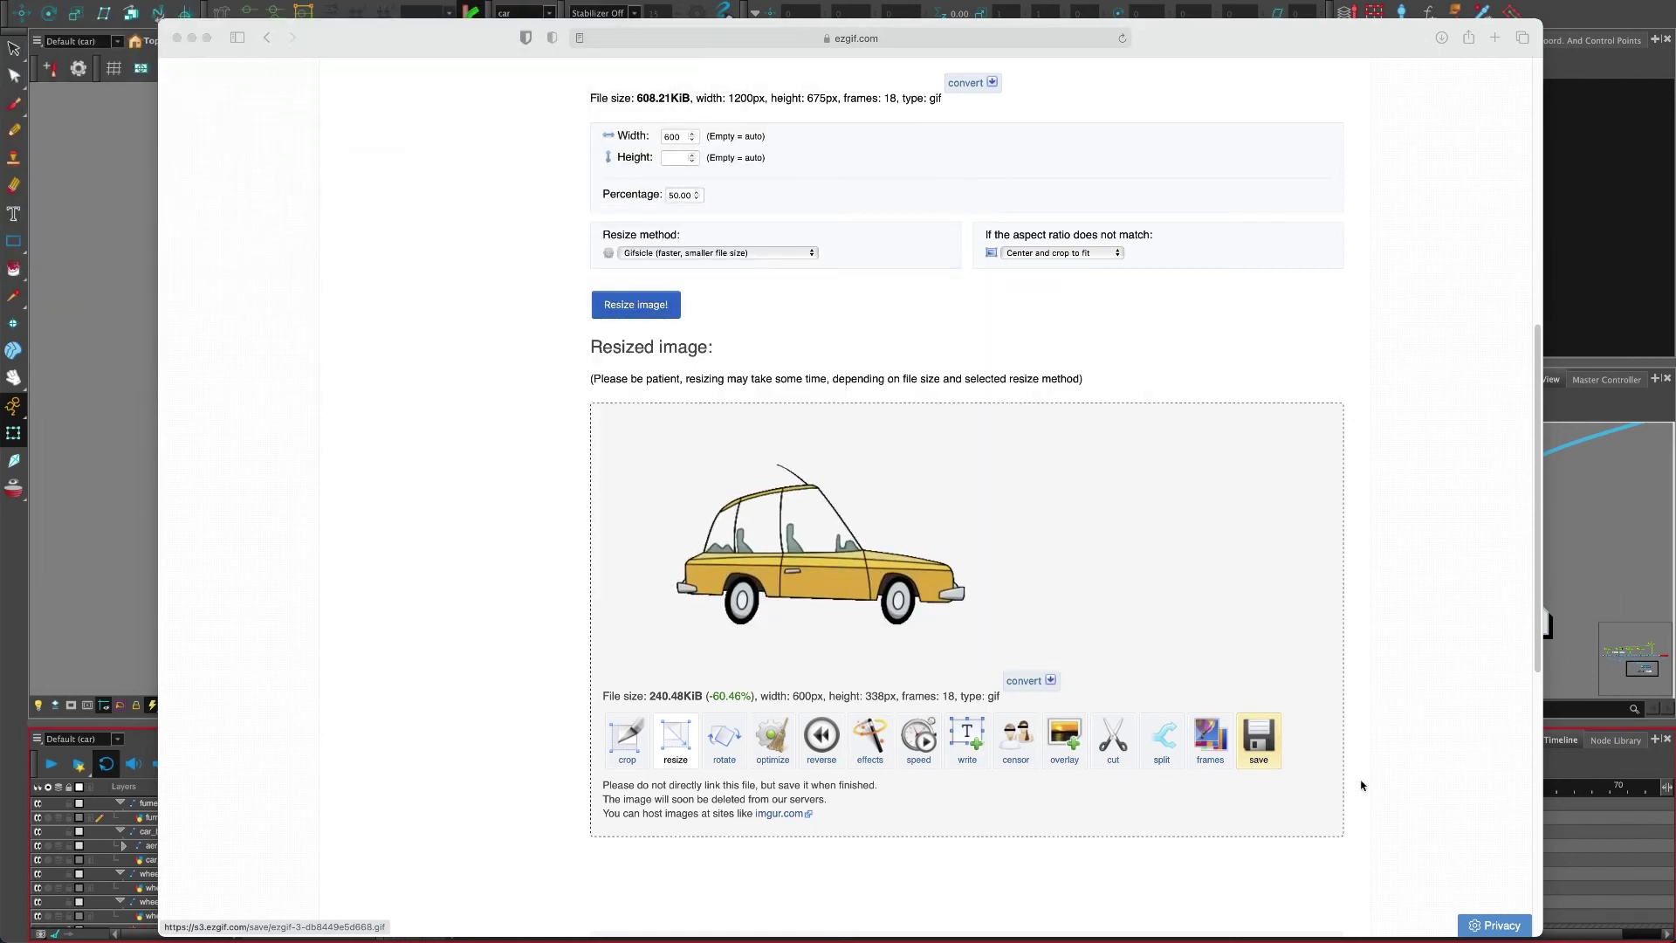
pyautogui.press('space')
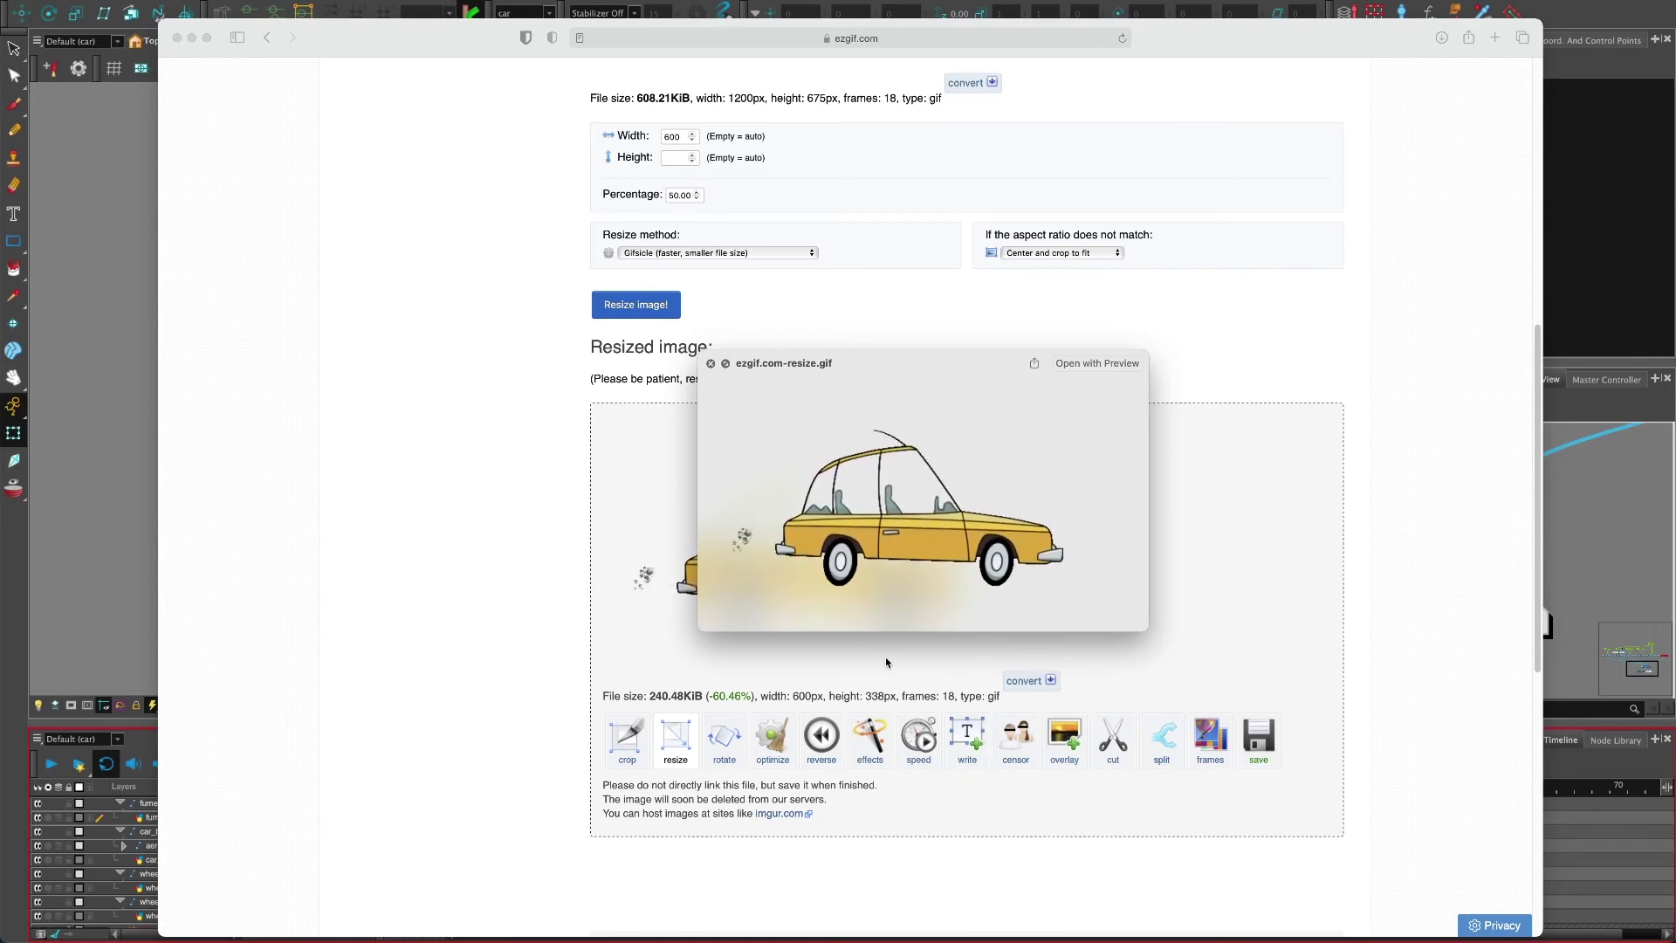
# Switch back to the Harmony car scene and zoom and pan the Node View to show all nodes
pyautogui.press('super+Tab')
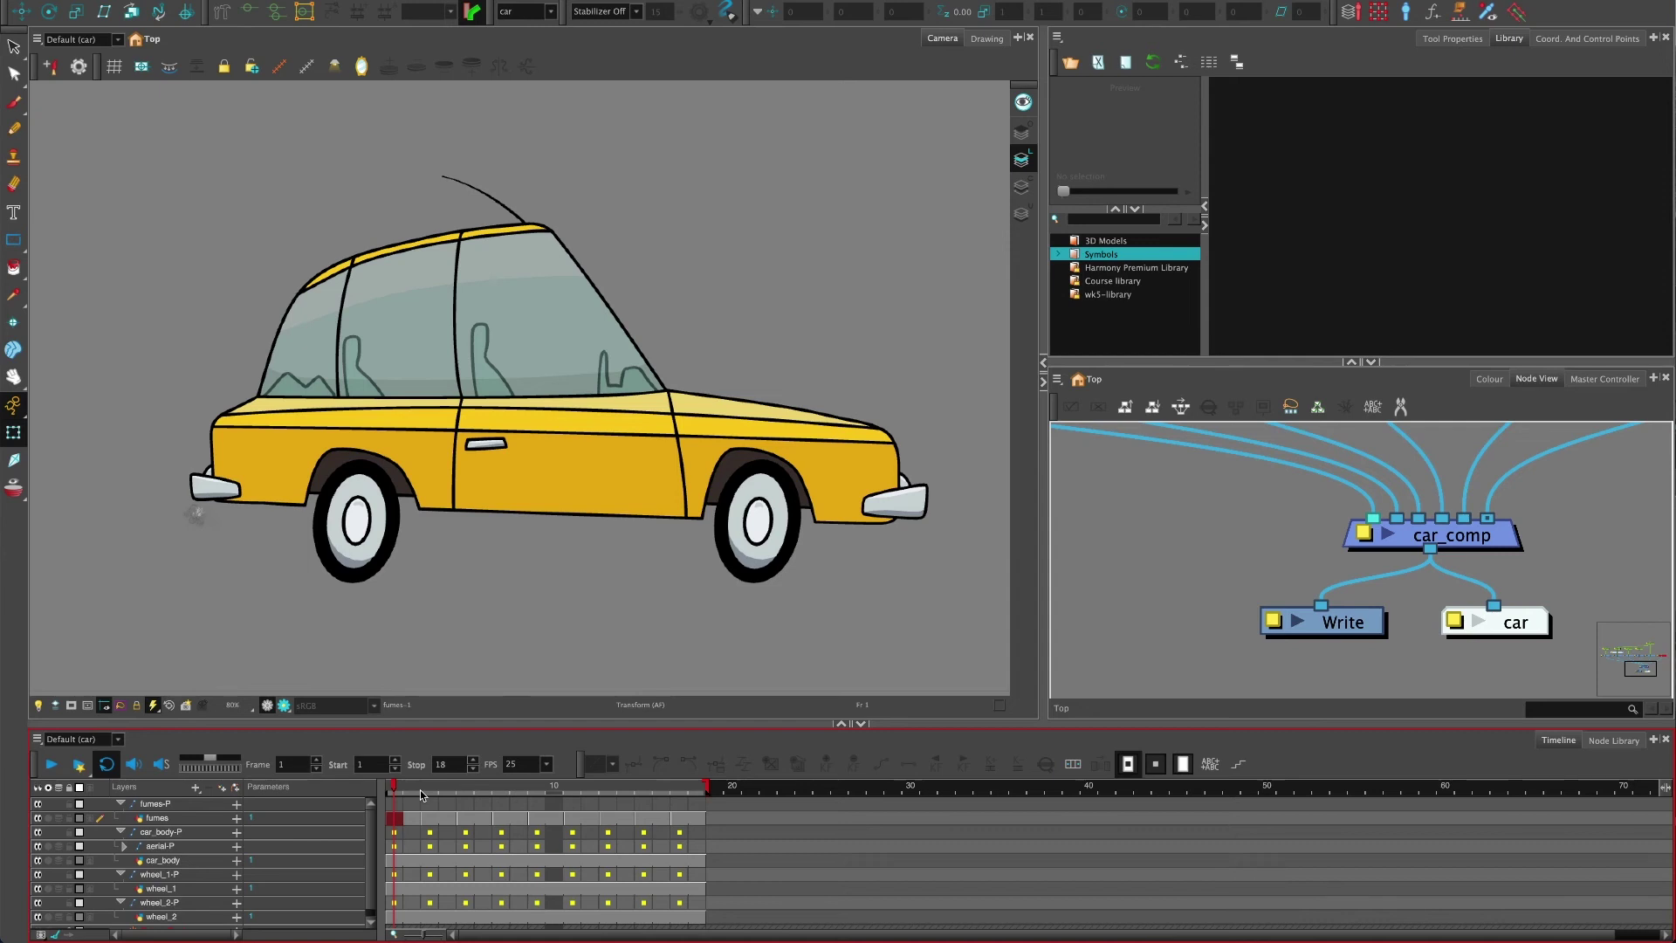
pyautogui.click(1203, 555)
pyautogui.scroll(-6, 1230, 545)
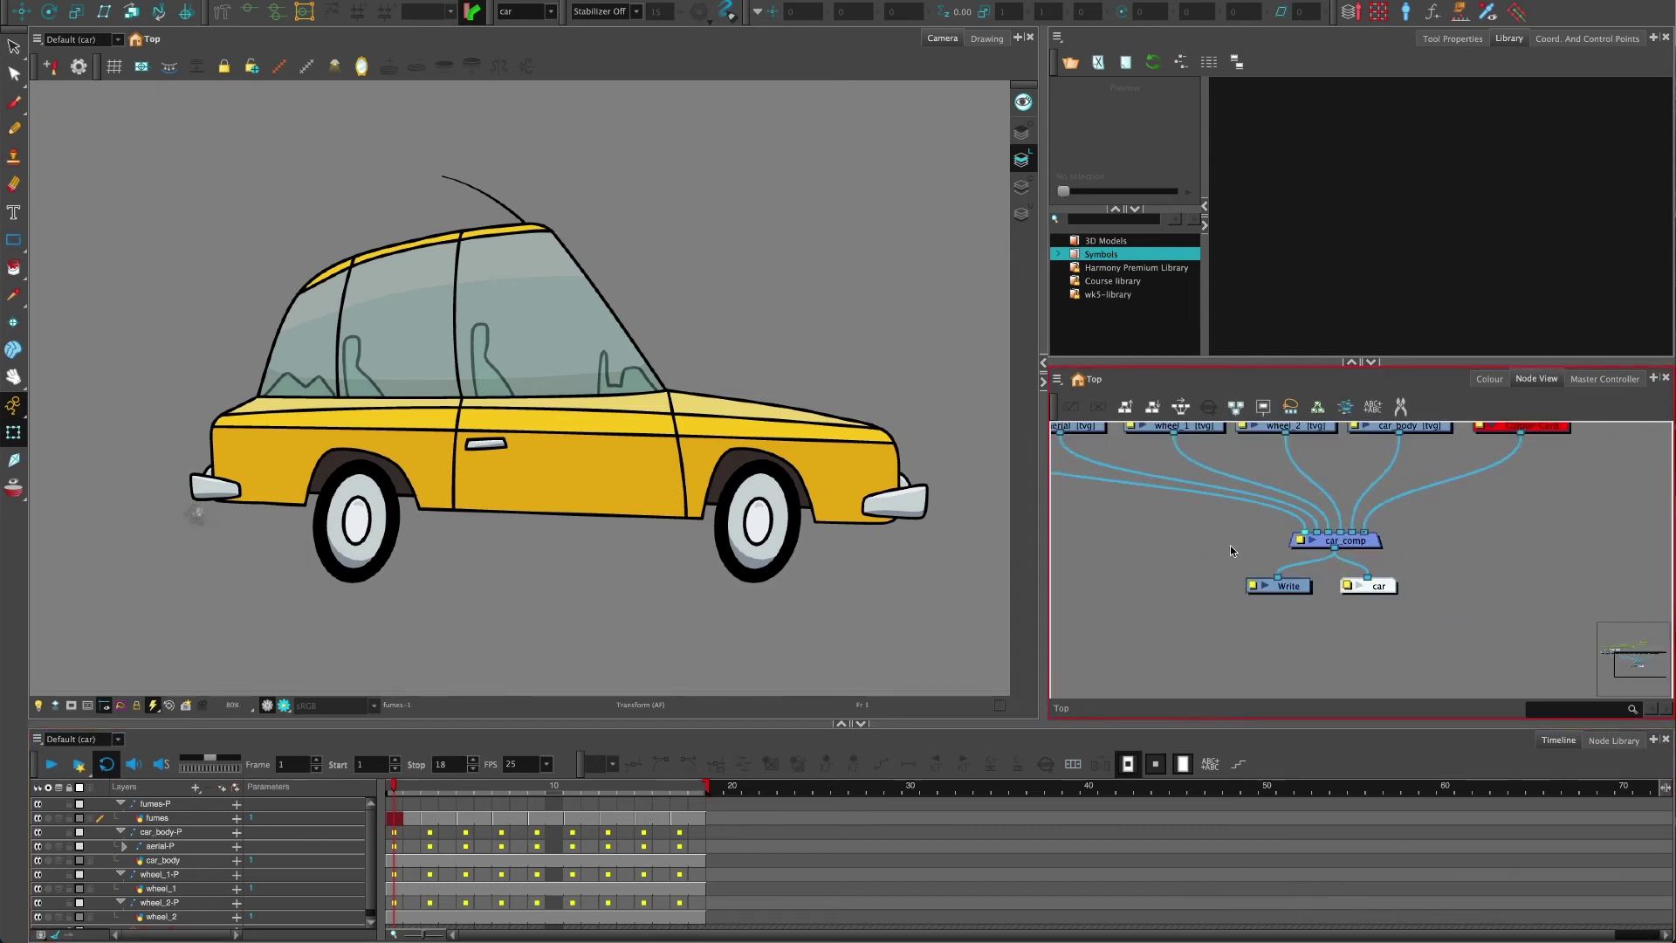
pyautogui.moveTo(1230, 544); pyautogui.dragTo(1293, 624)
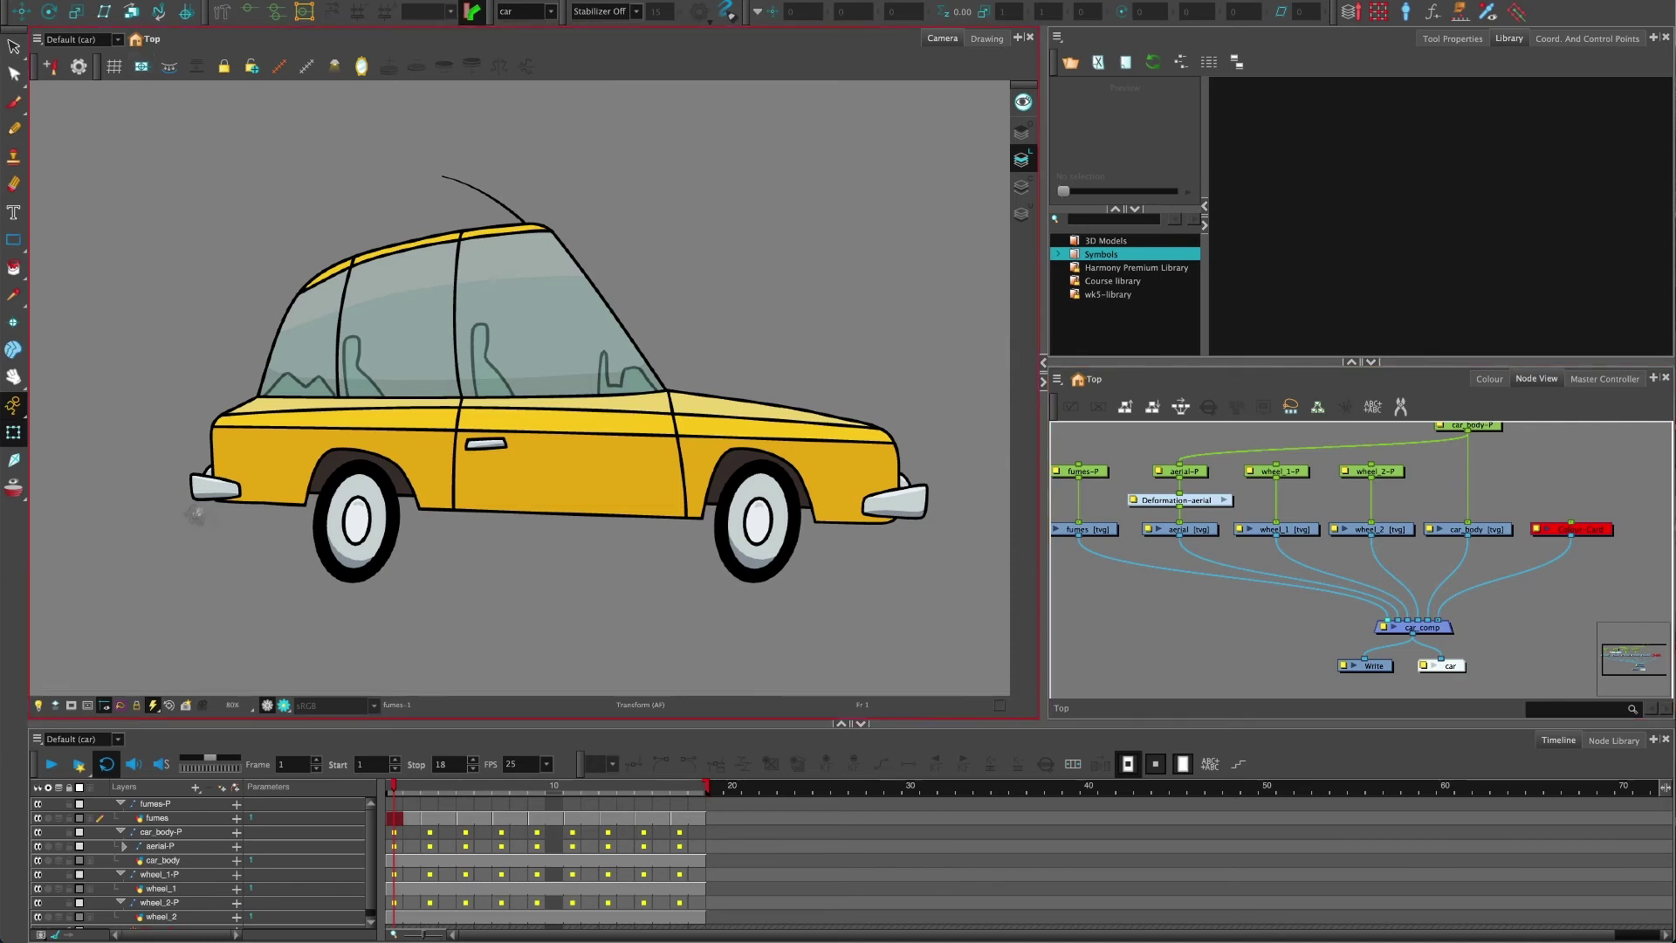
# Start a movie export of the scene with QuickTime Movie as the video format
pyautogui.click(153, 2)
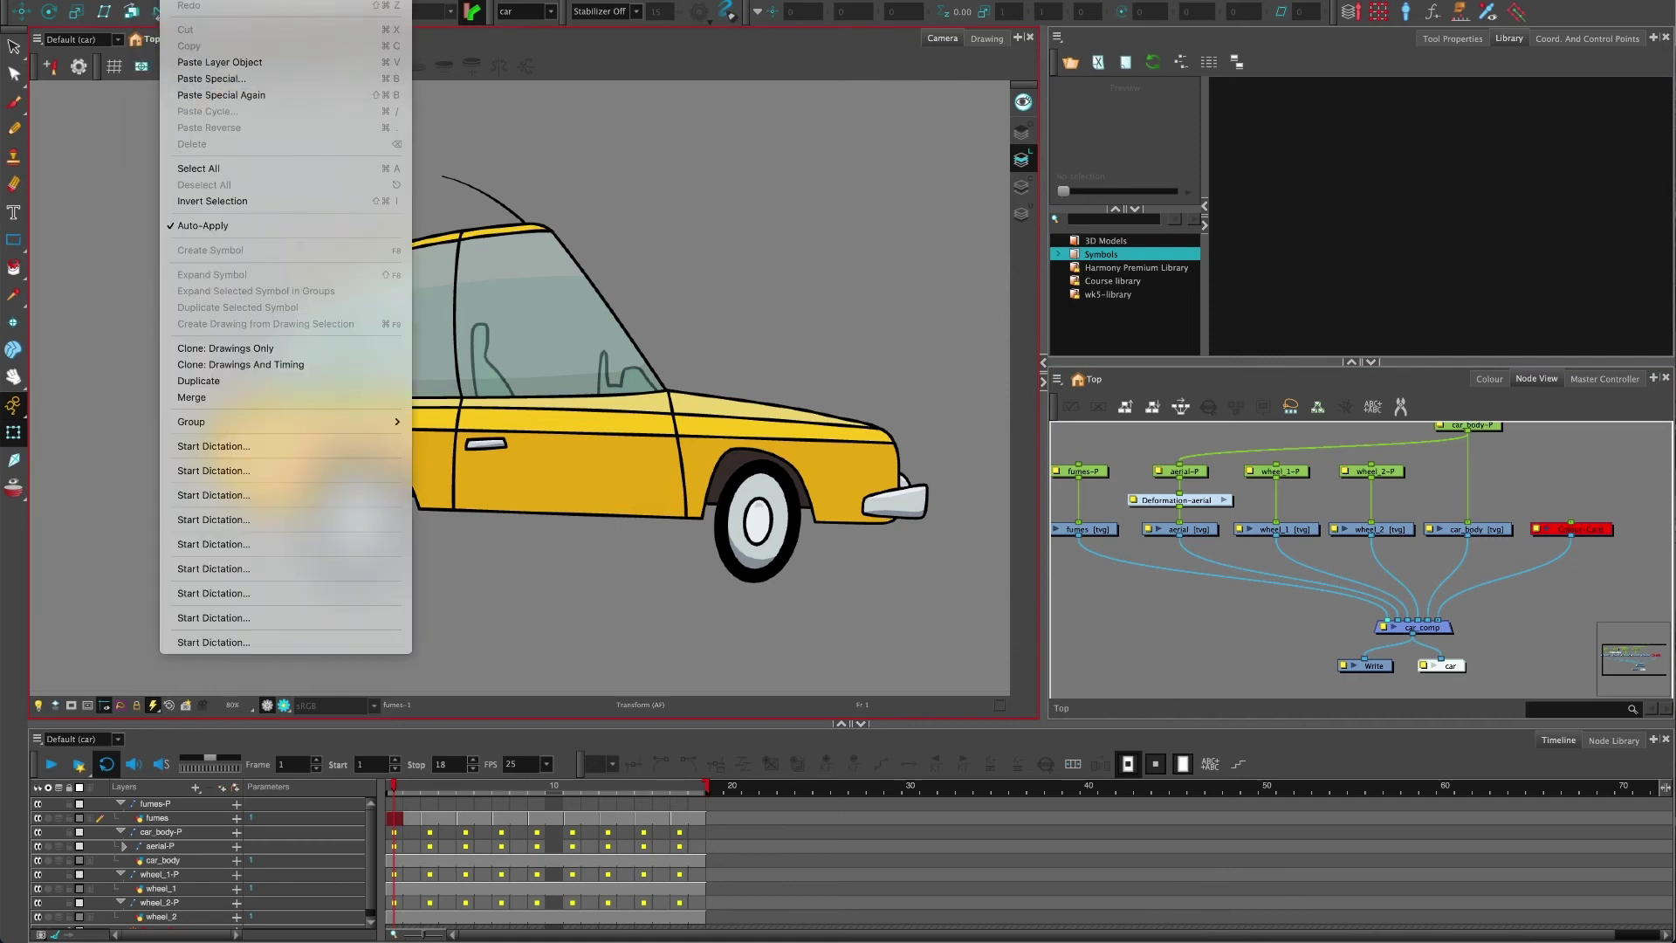
pyautogui.moveTo(240, 211)
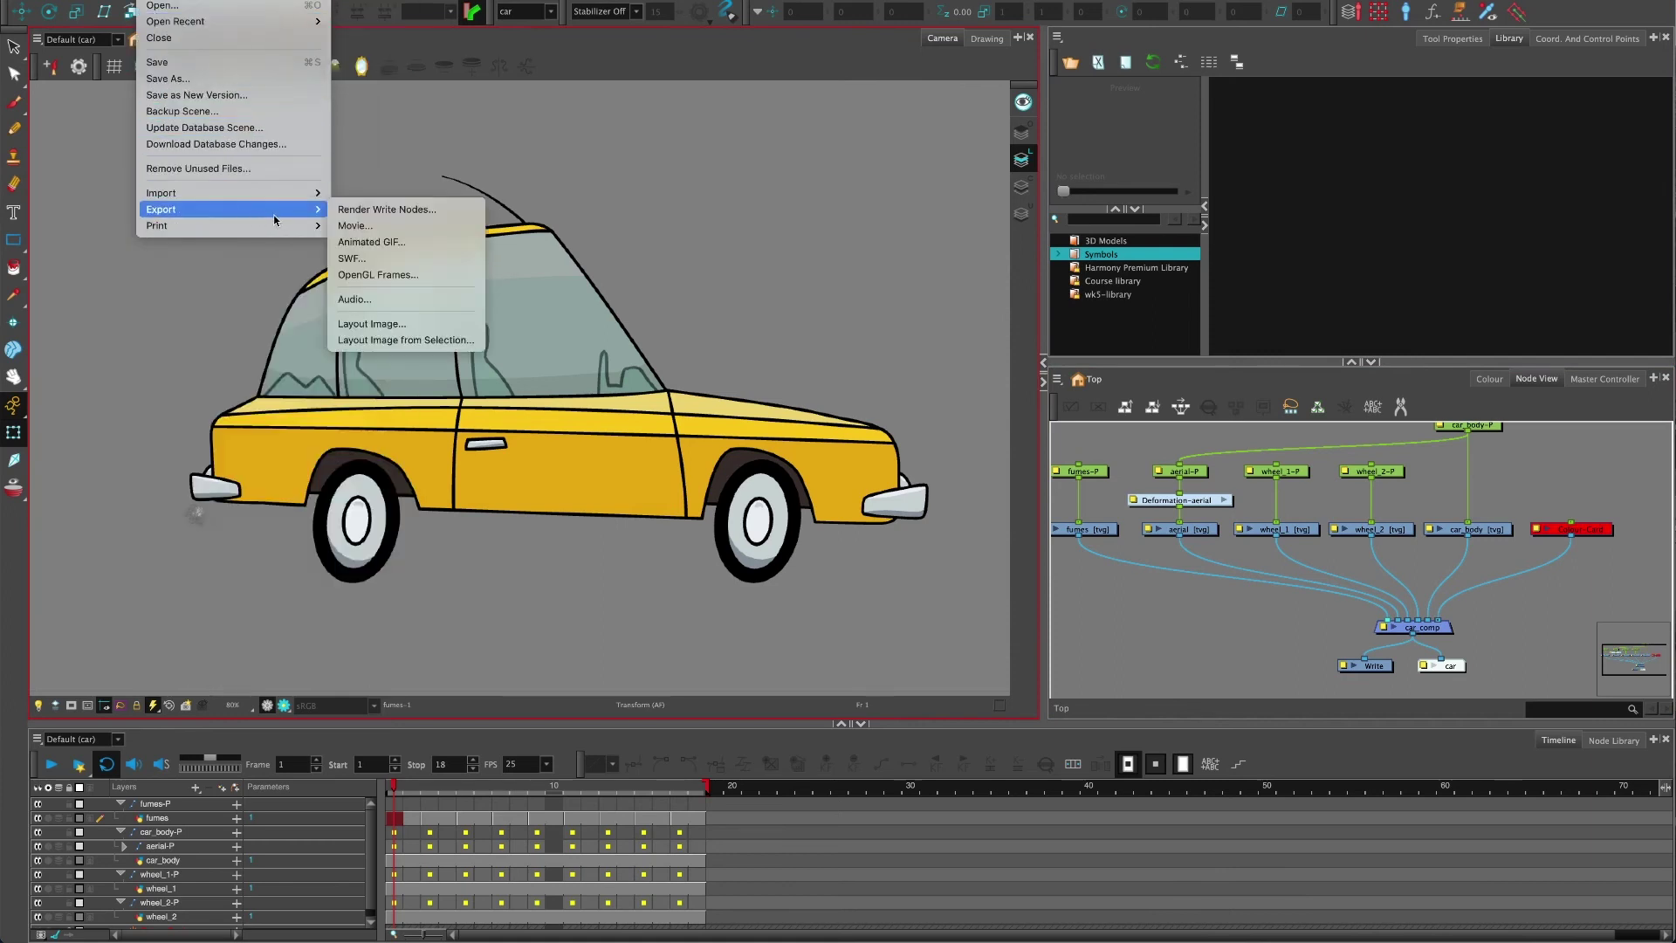
pyautogui.click(363, 224)
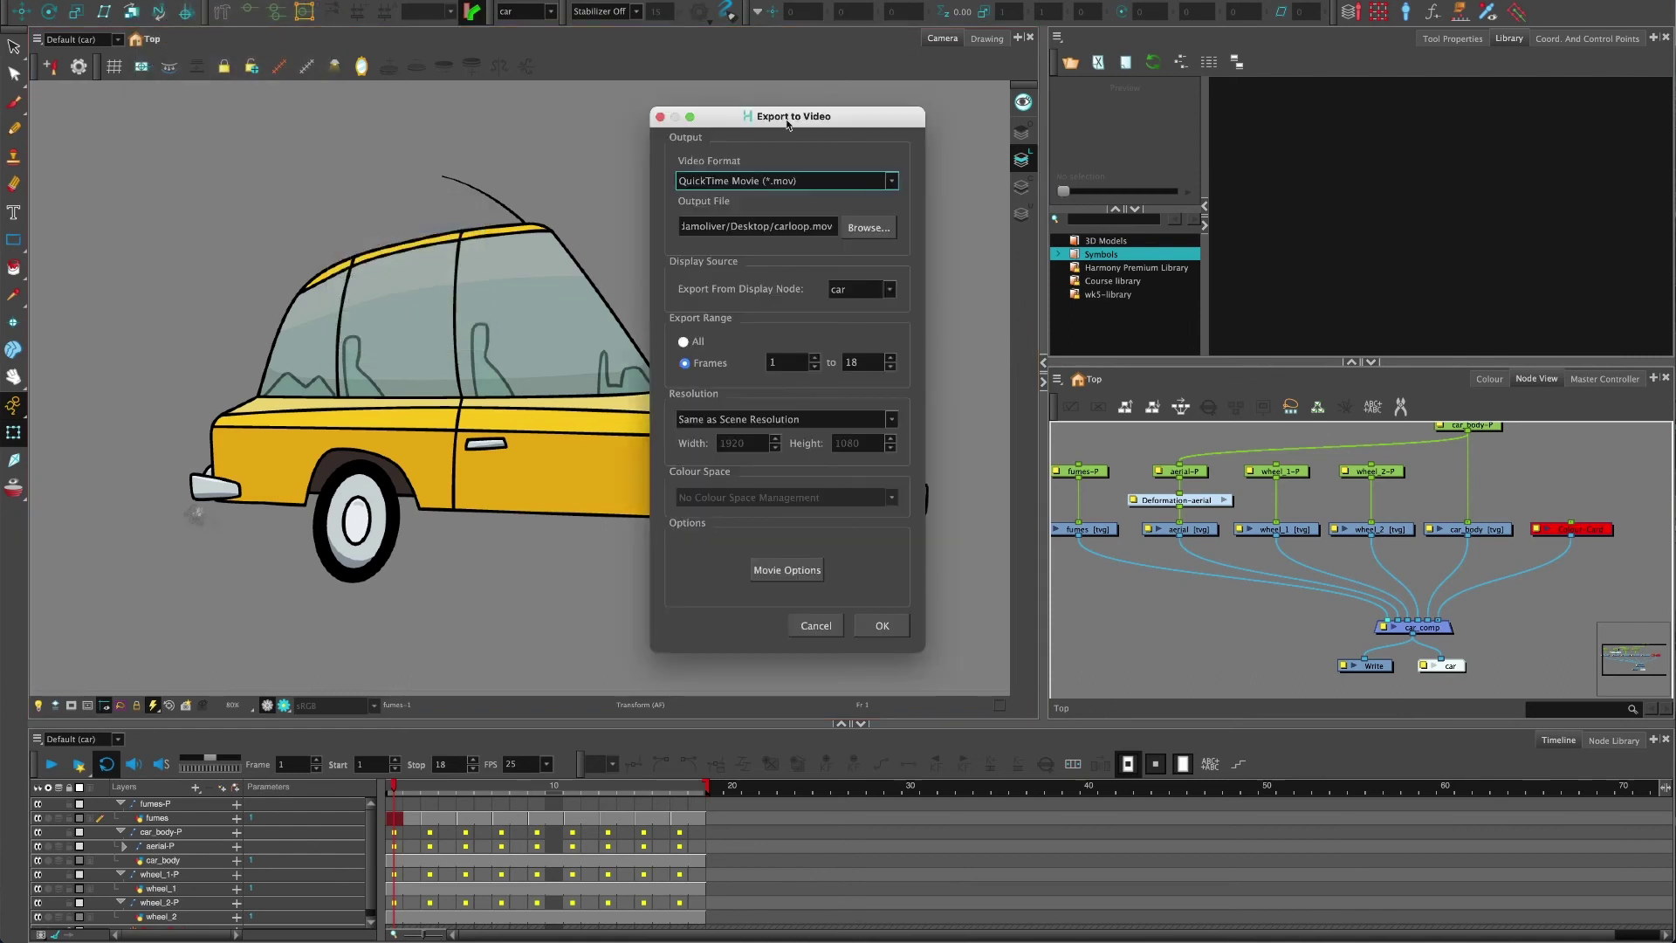
pyautogui.click(779, 183)
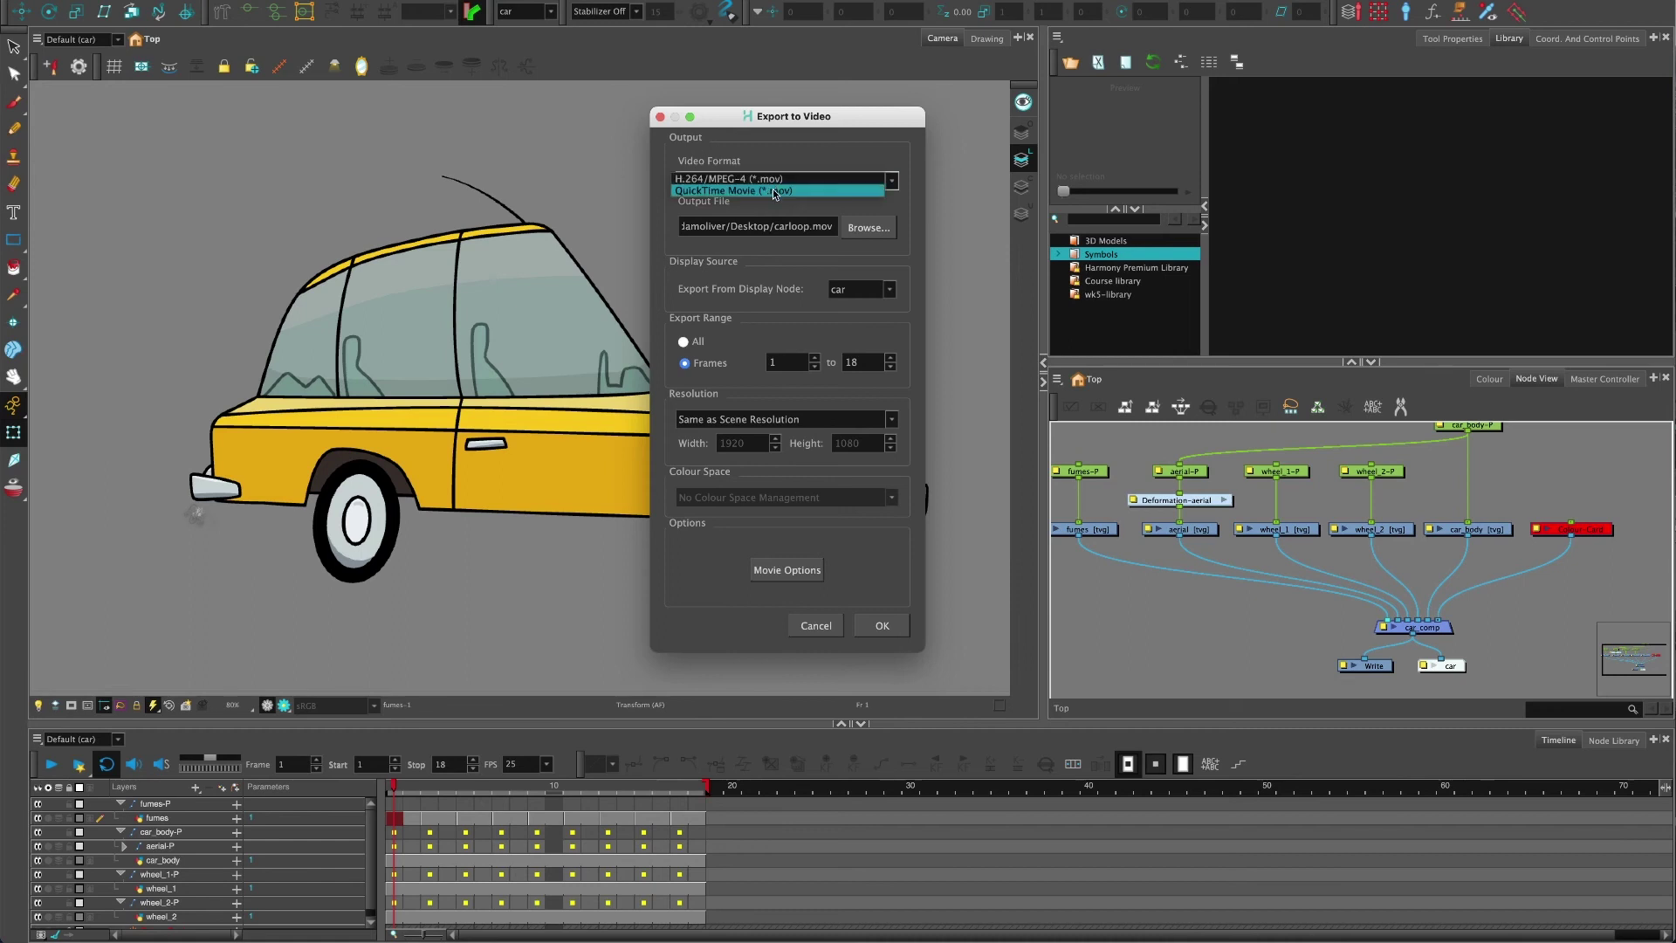
pyautogui.click(779, 180)
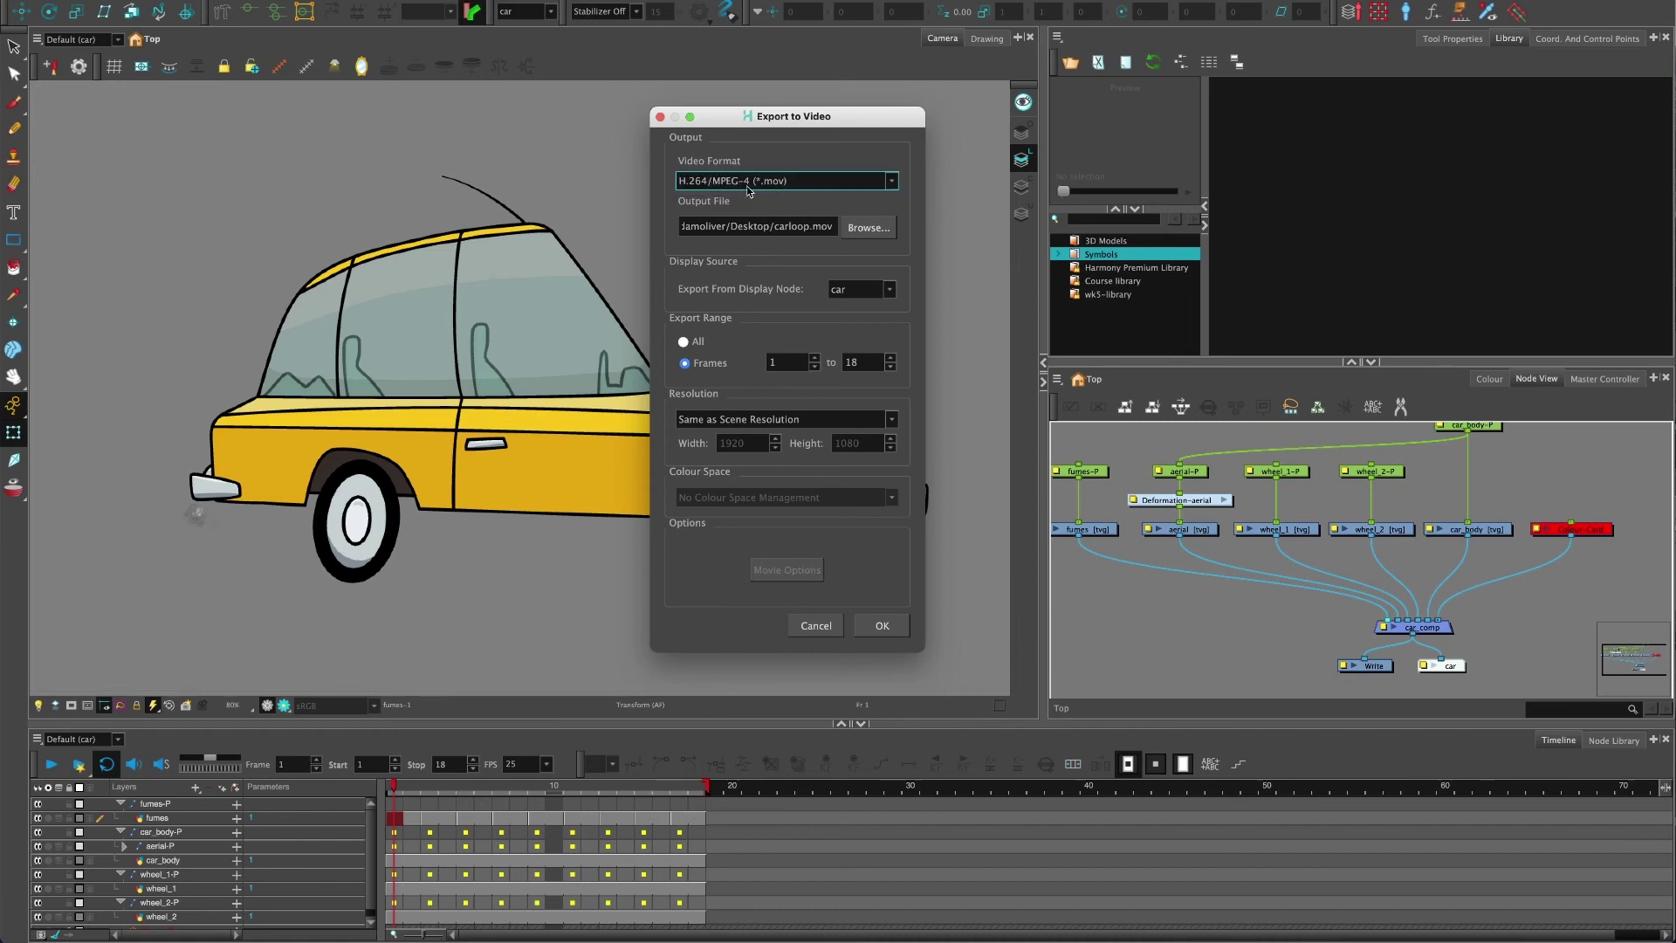
pyautogui.click(746, 185)
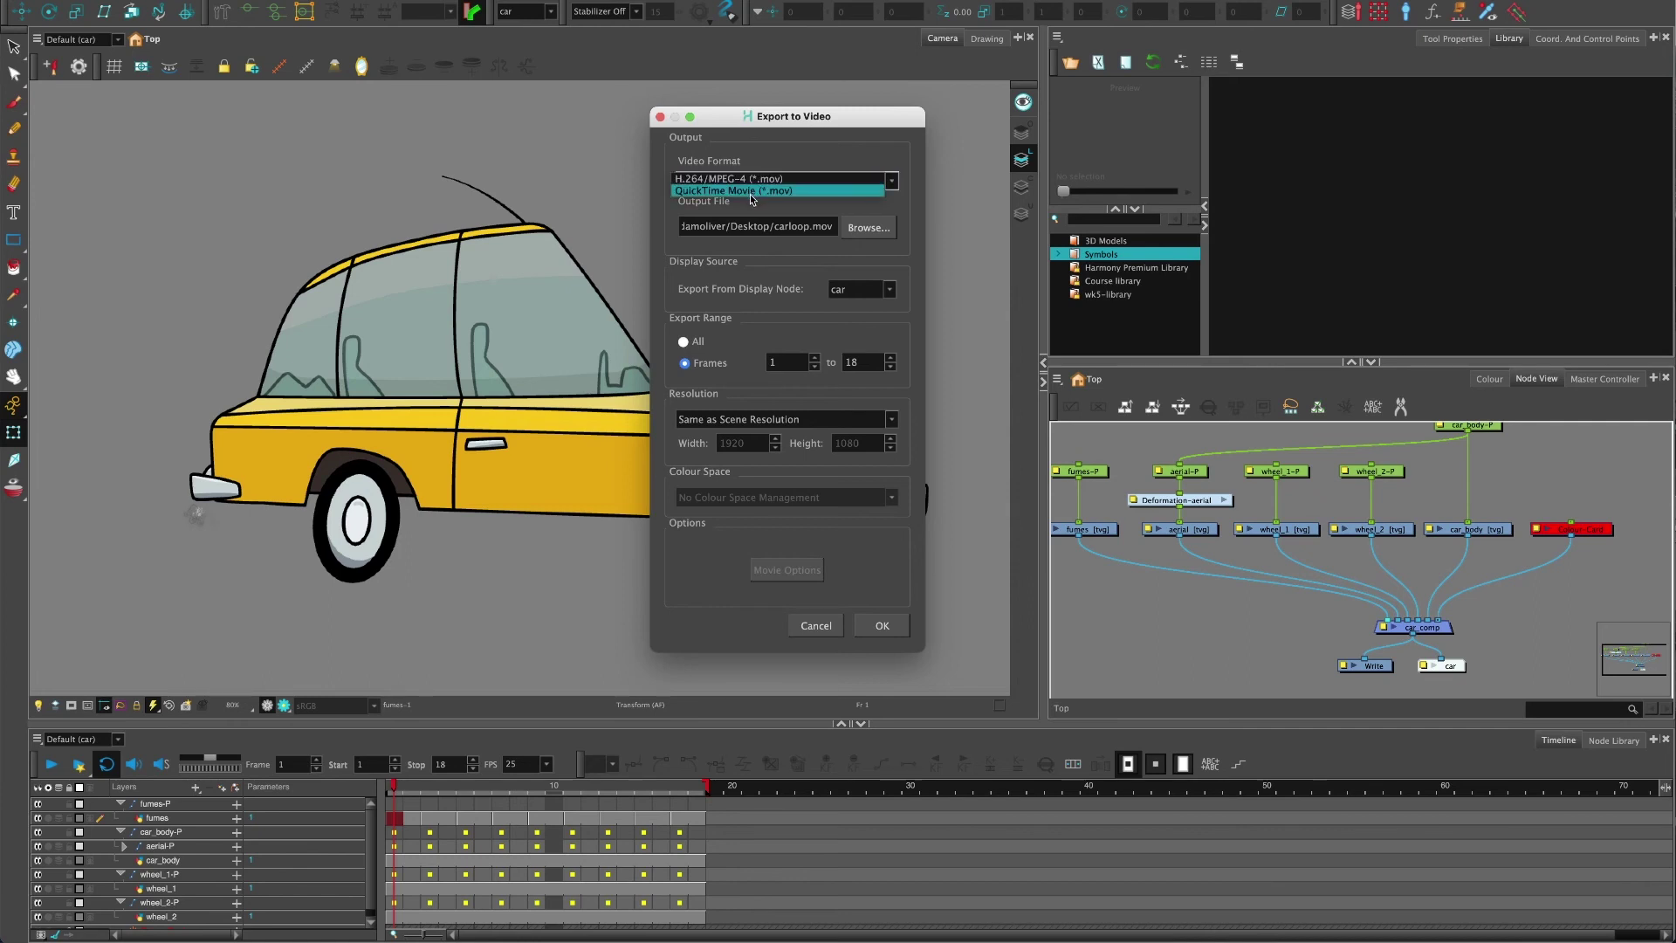
pyautogui.click(748, 192)
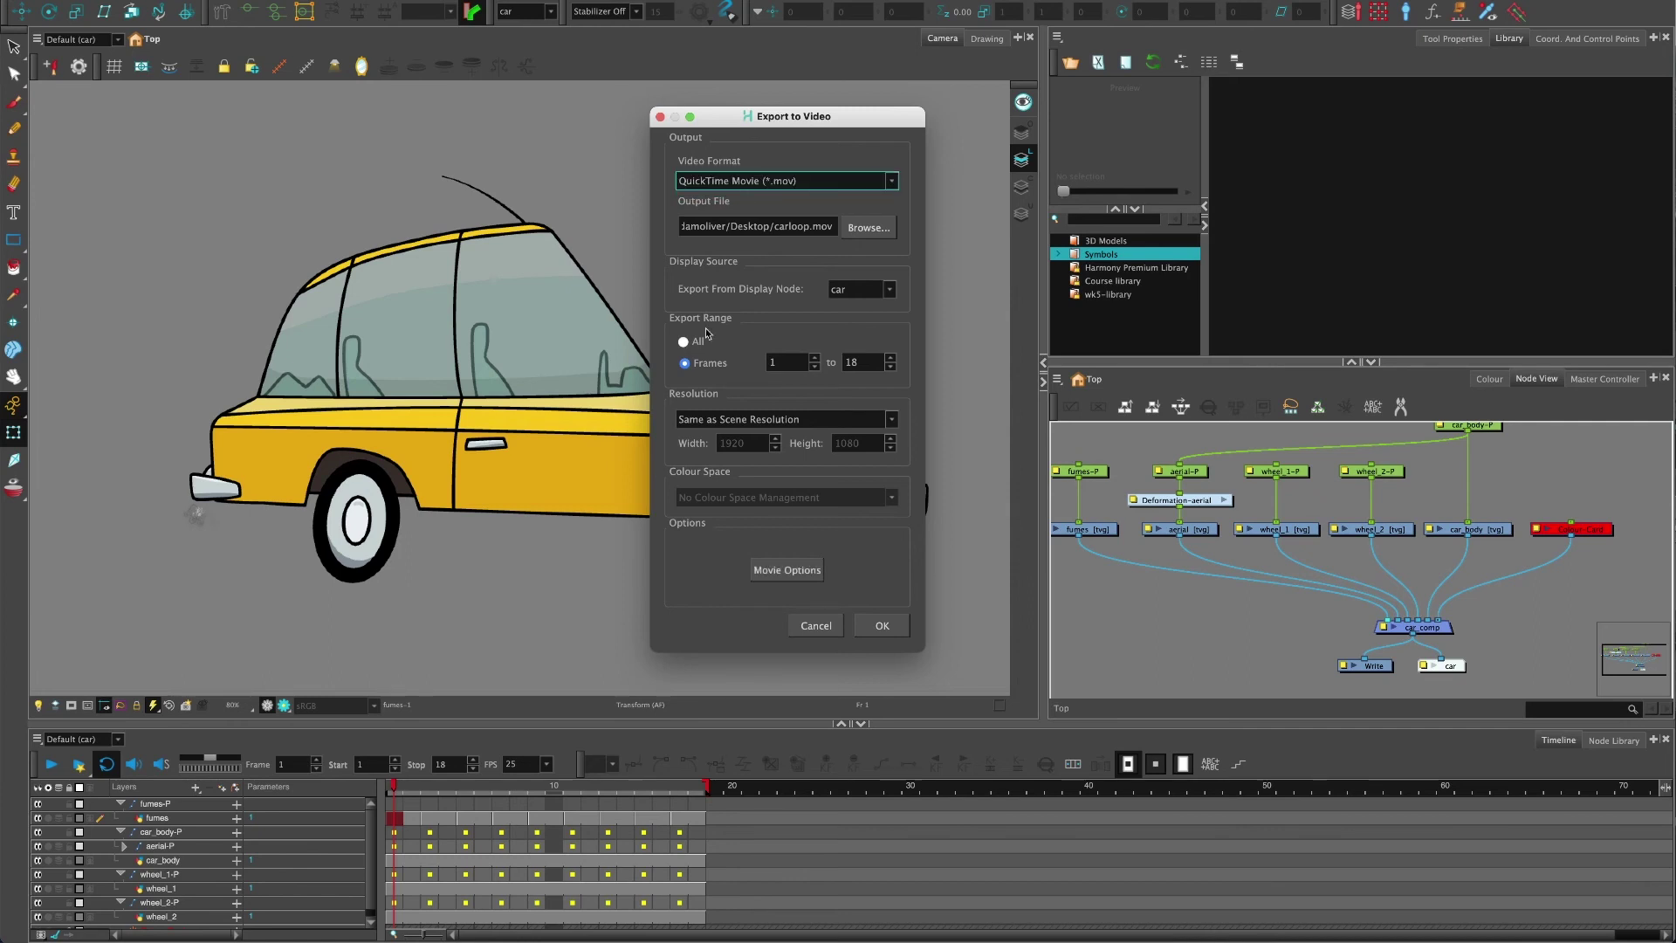
# Set the movie codec to H.265 with alpha and export frames 1–18 as carloop.mov
pyautogui.click(792, 573)
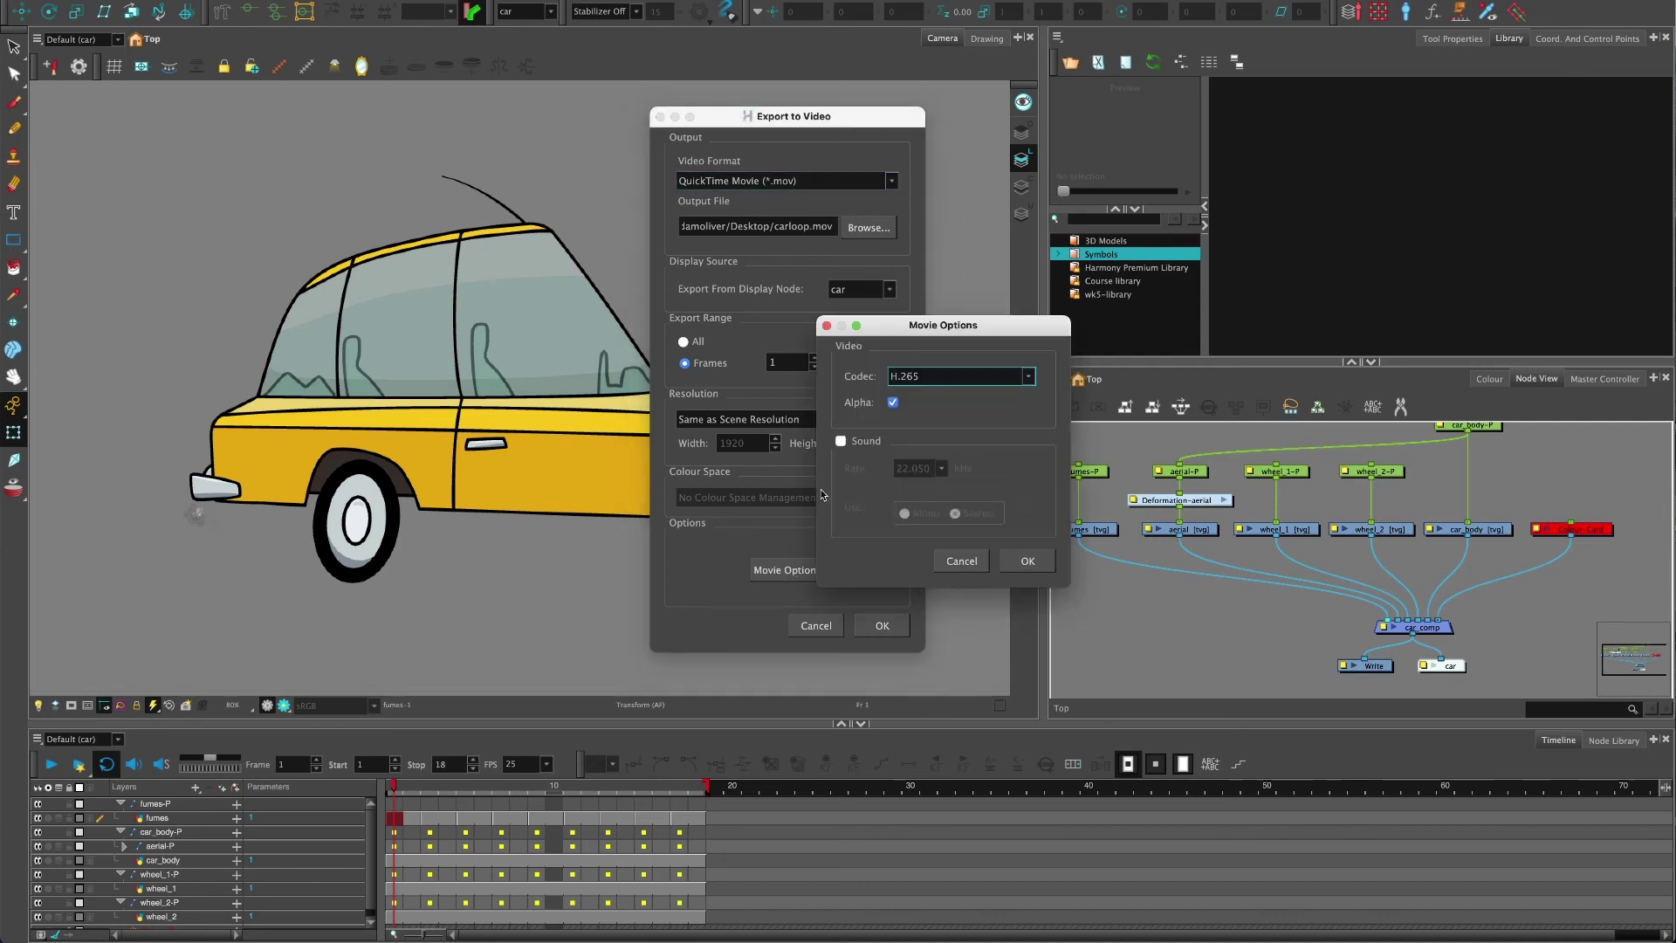
pyautogui.click(904, 380)
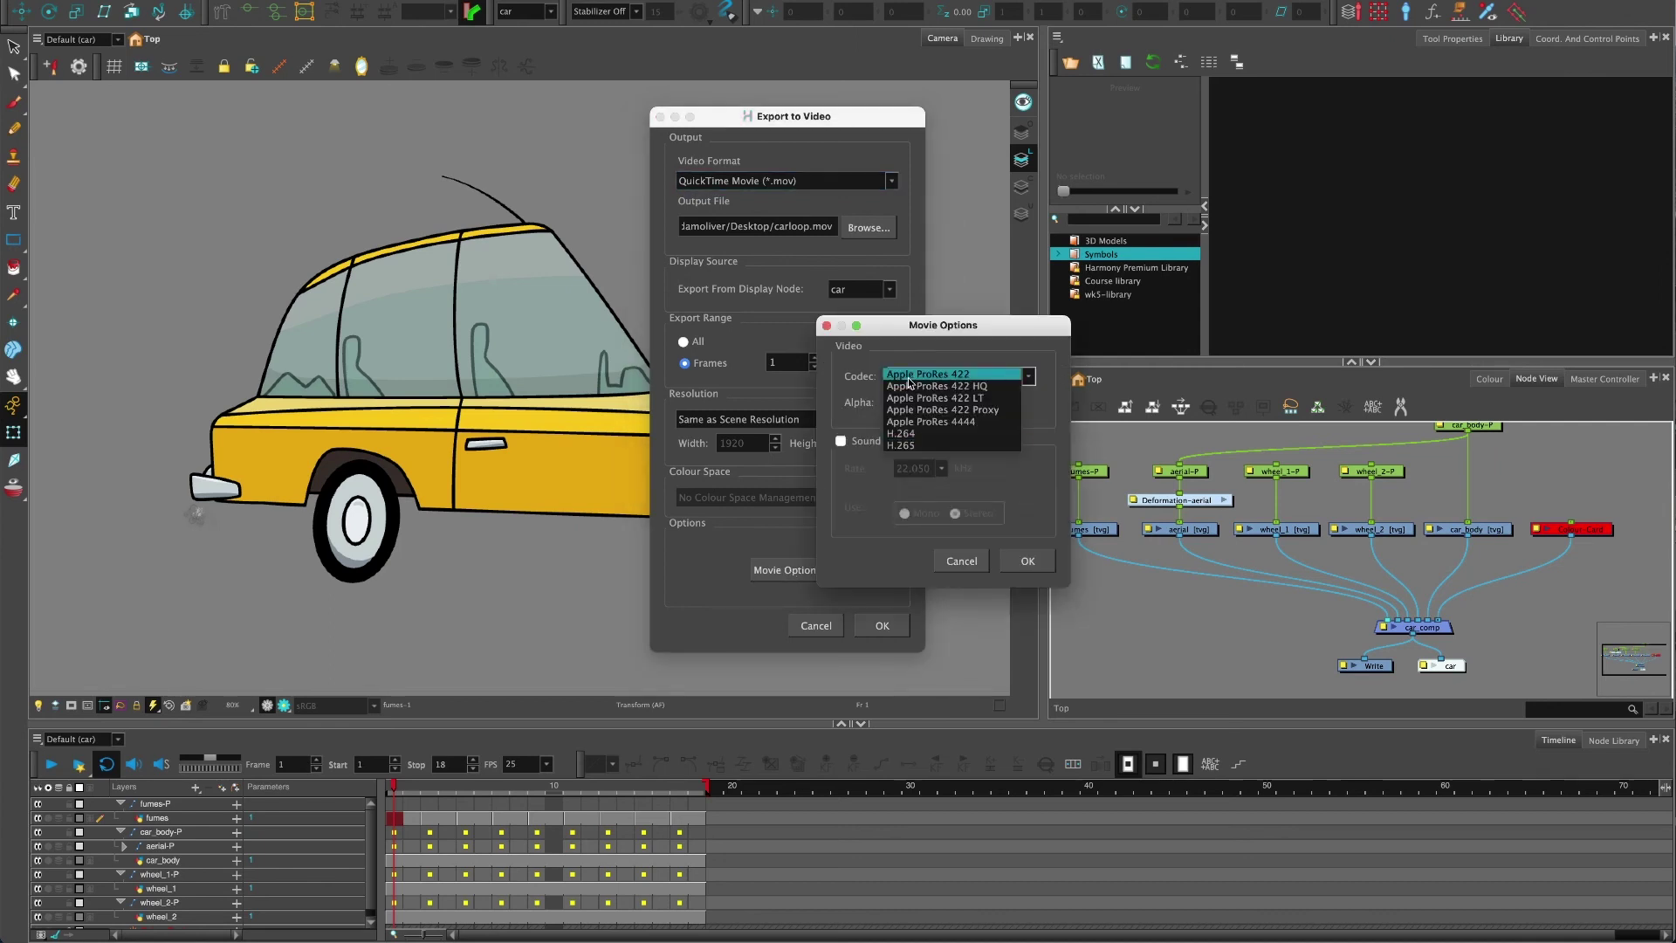
pyautogui.click(908, 382)
pyautogui.click(913, 377)
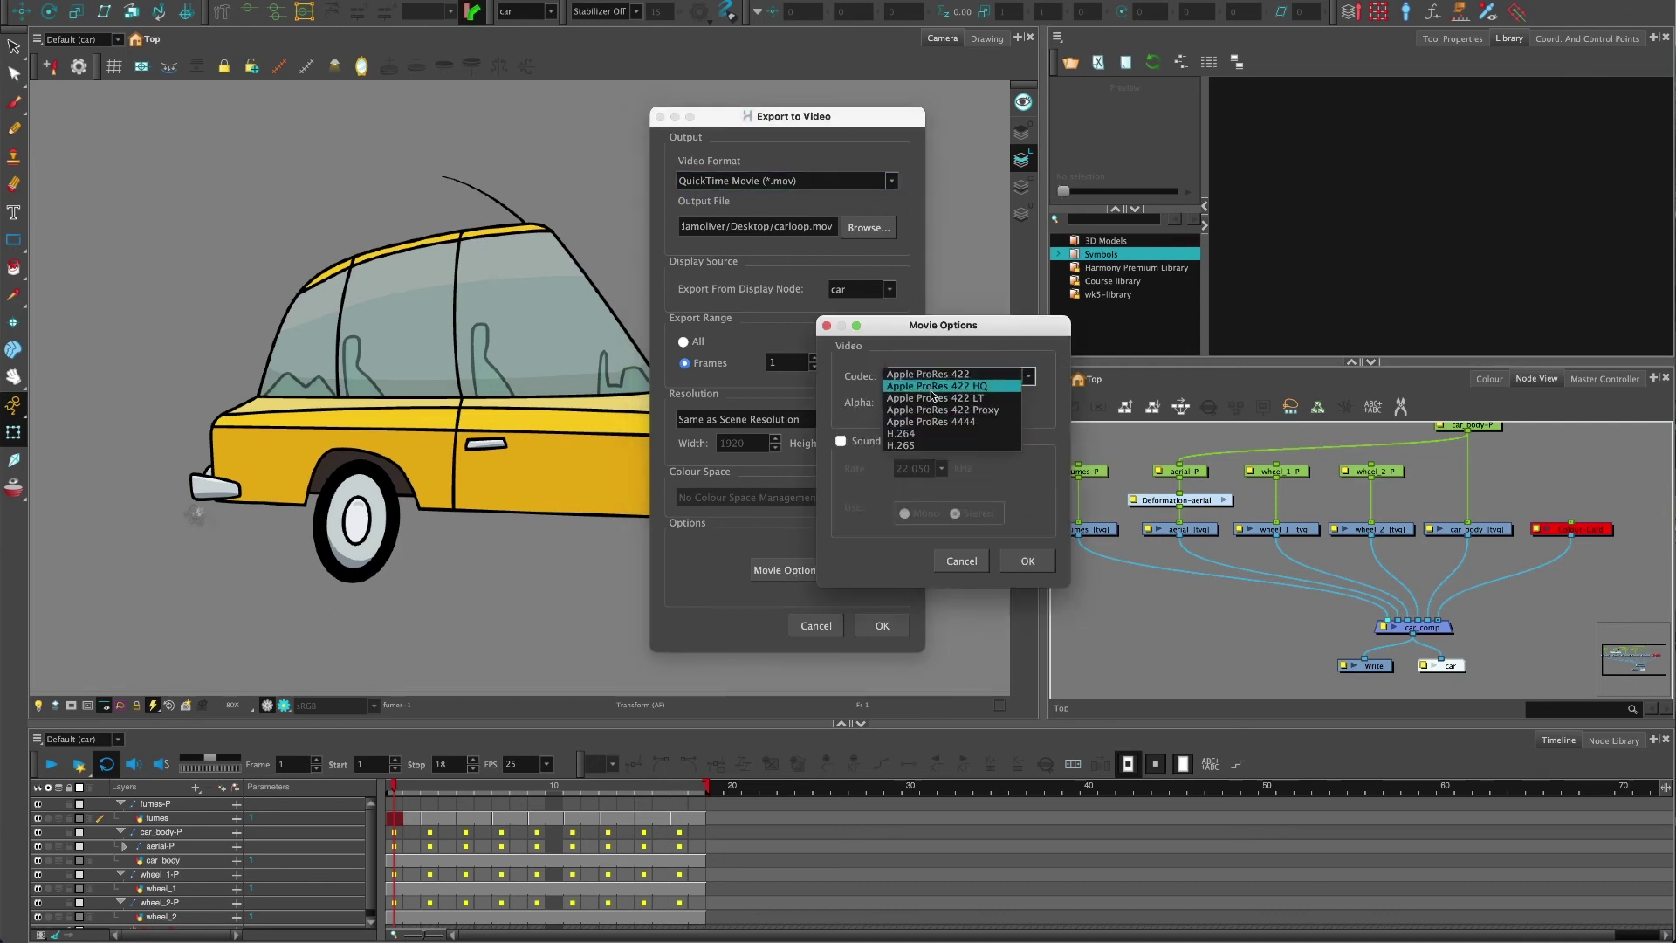
pyautogui.click(931, 445)
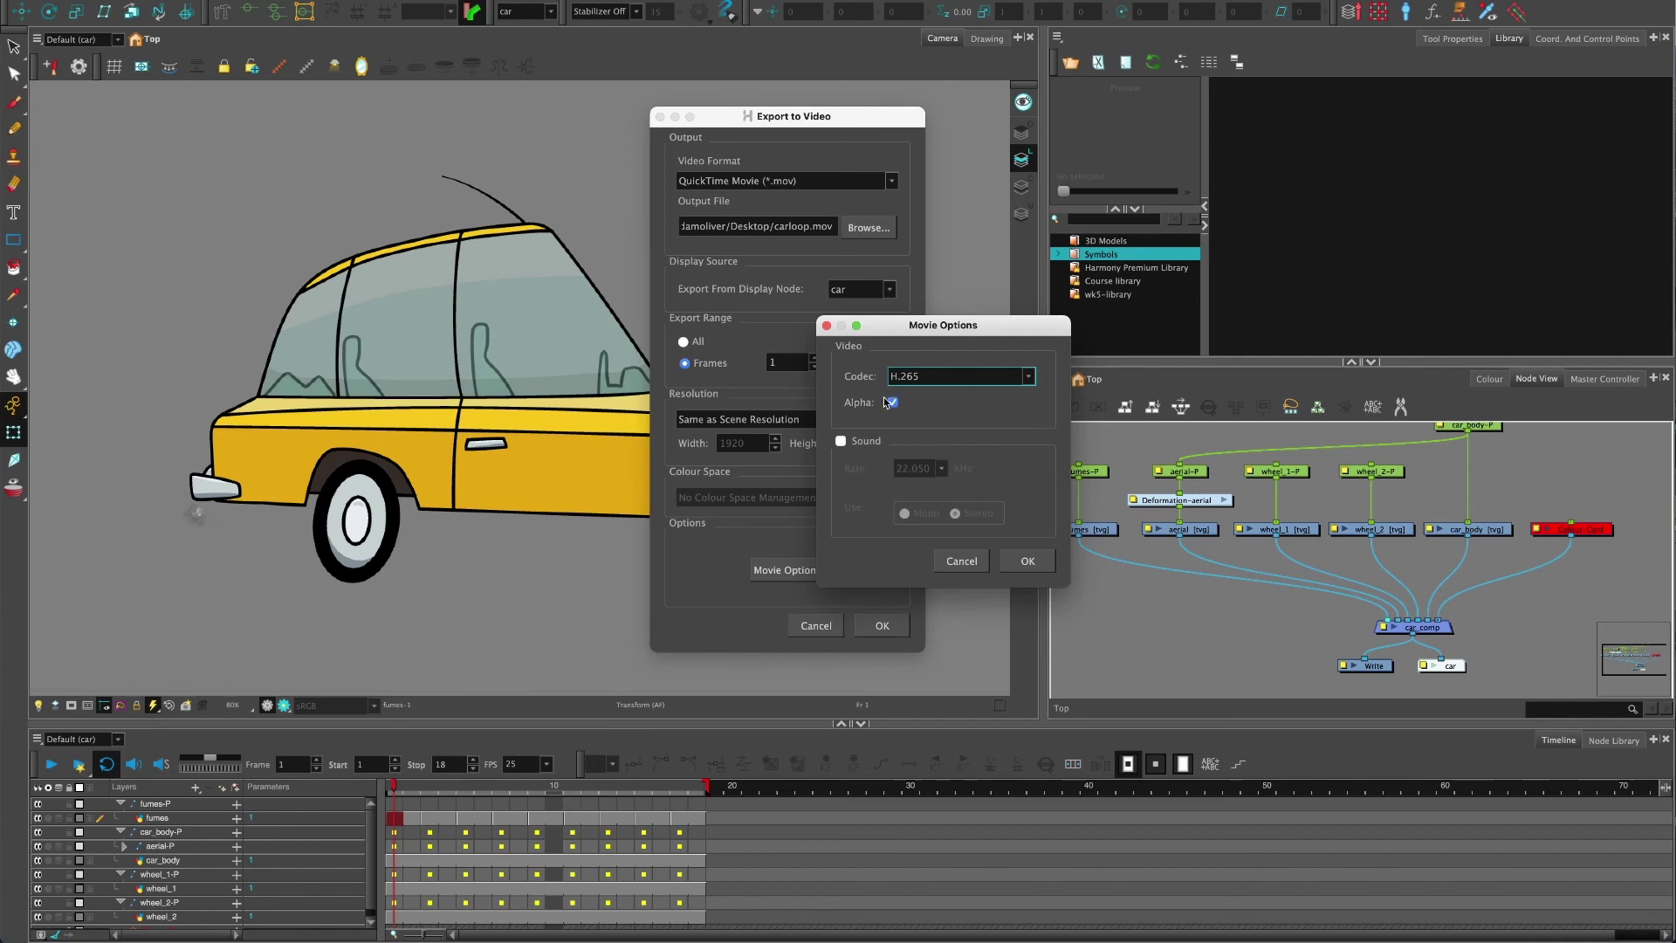
pyautogui.click(1022, 561)
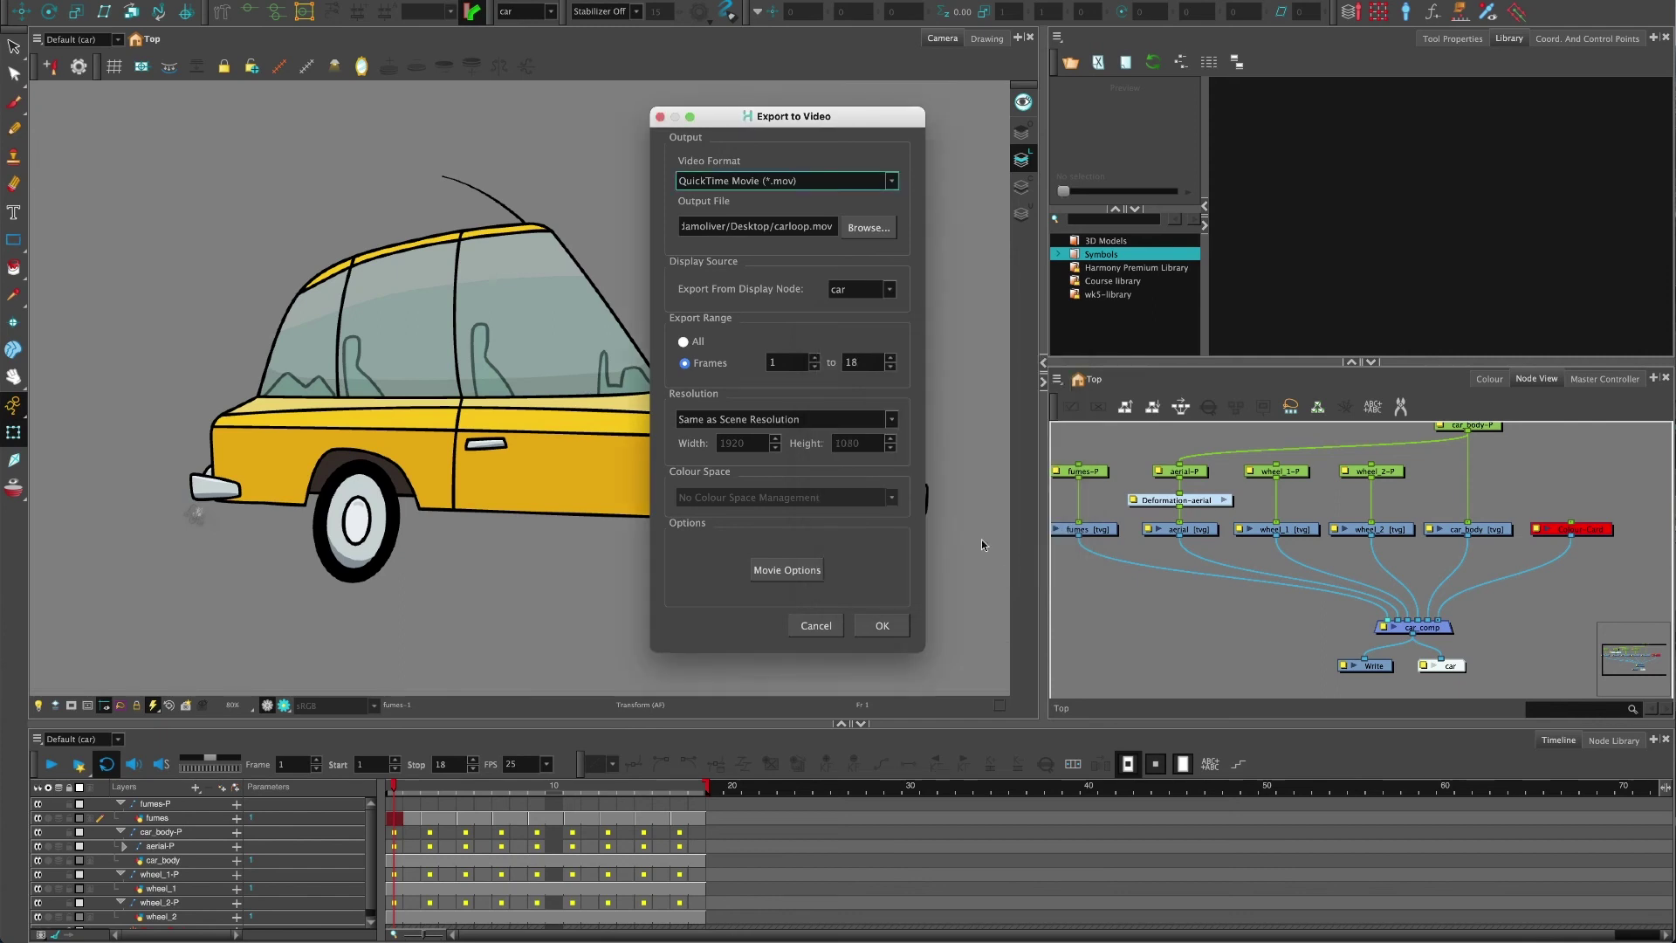
pyautogui.click(877, 633)
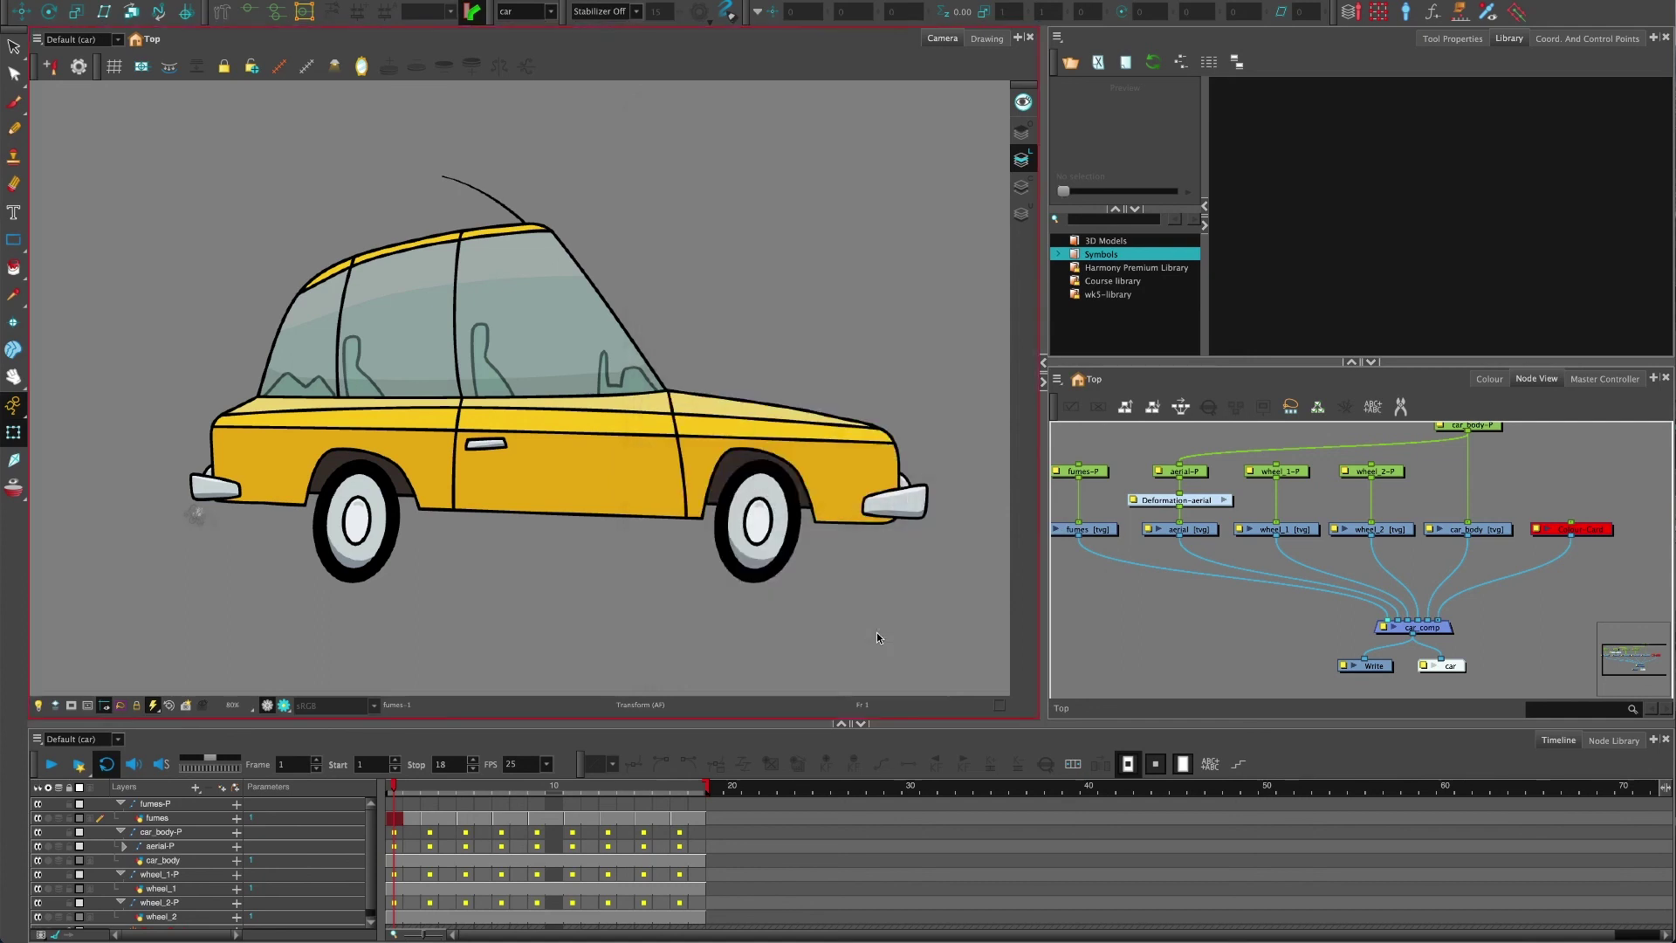
pyautogui.click(1555, 218)
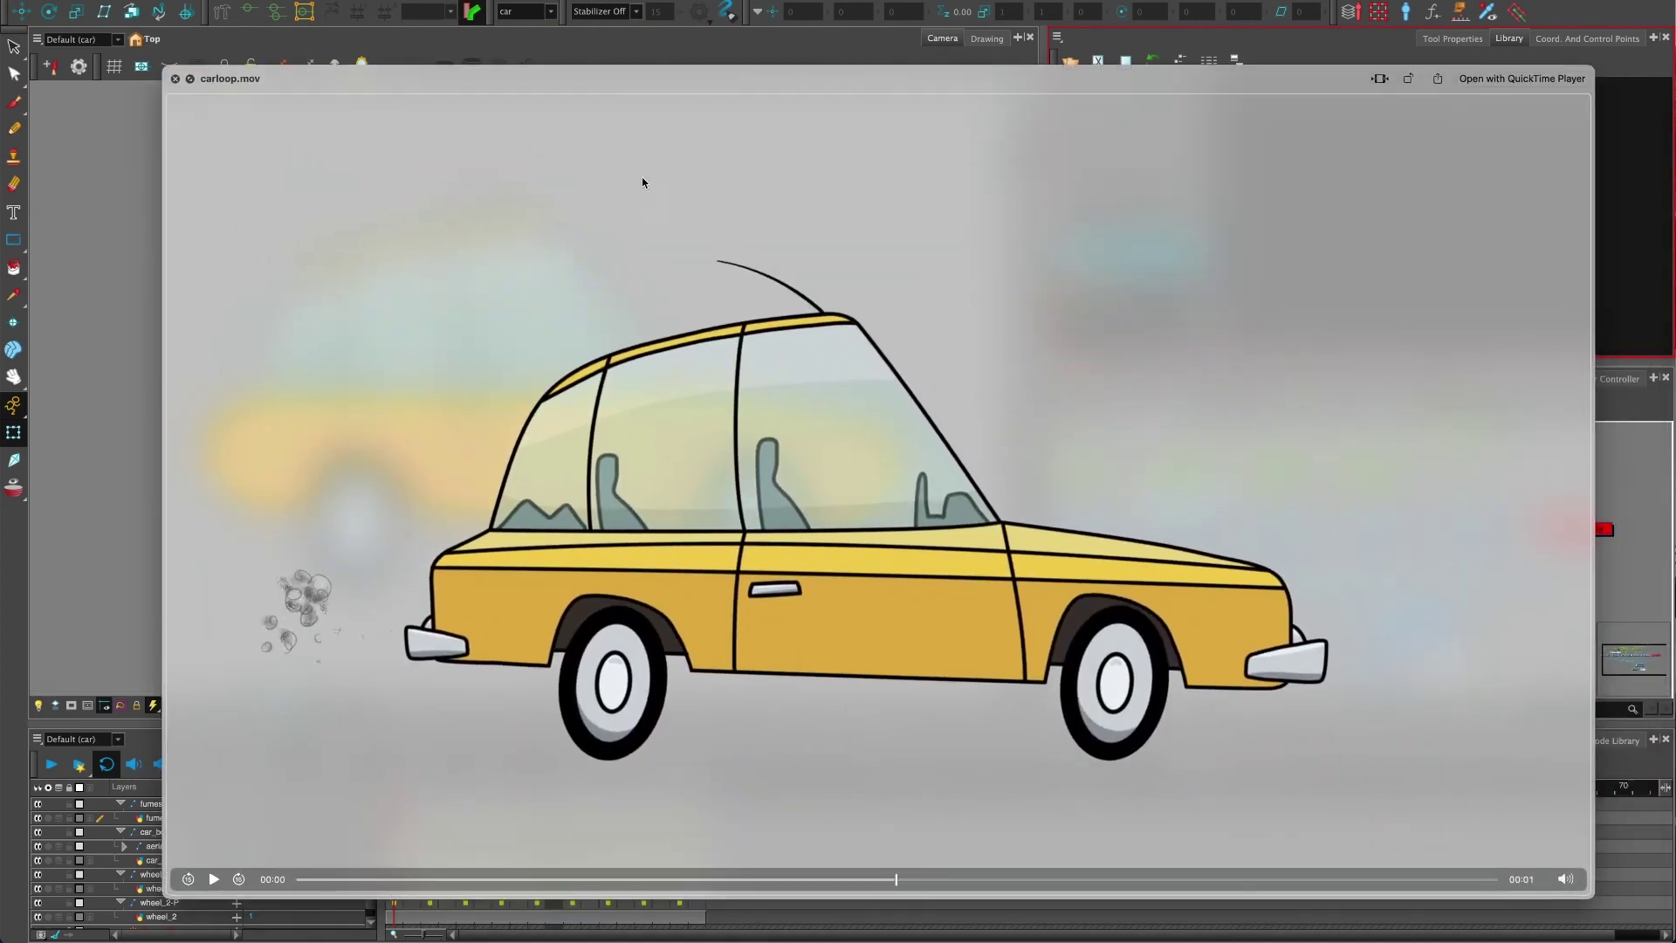
pyautogui.moveTo(620, 87); pyautogui.dragTo(583, 98)
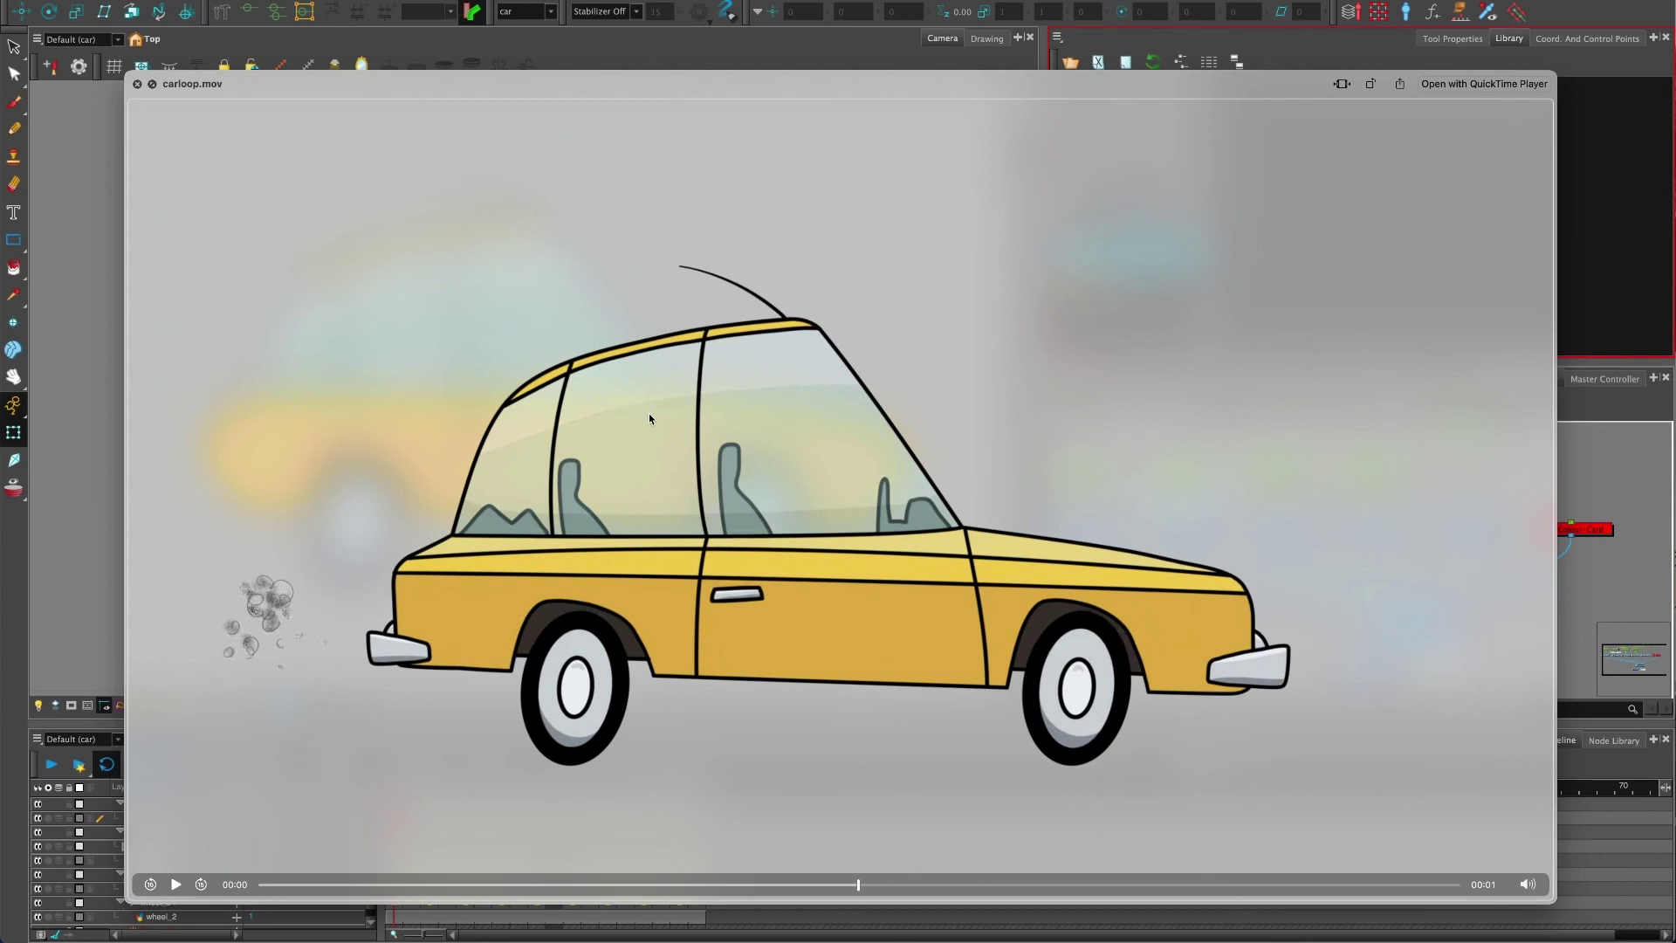
pyautogui.press('space')
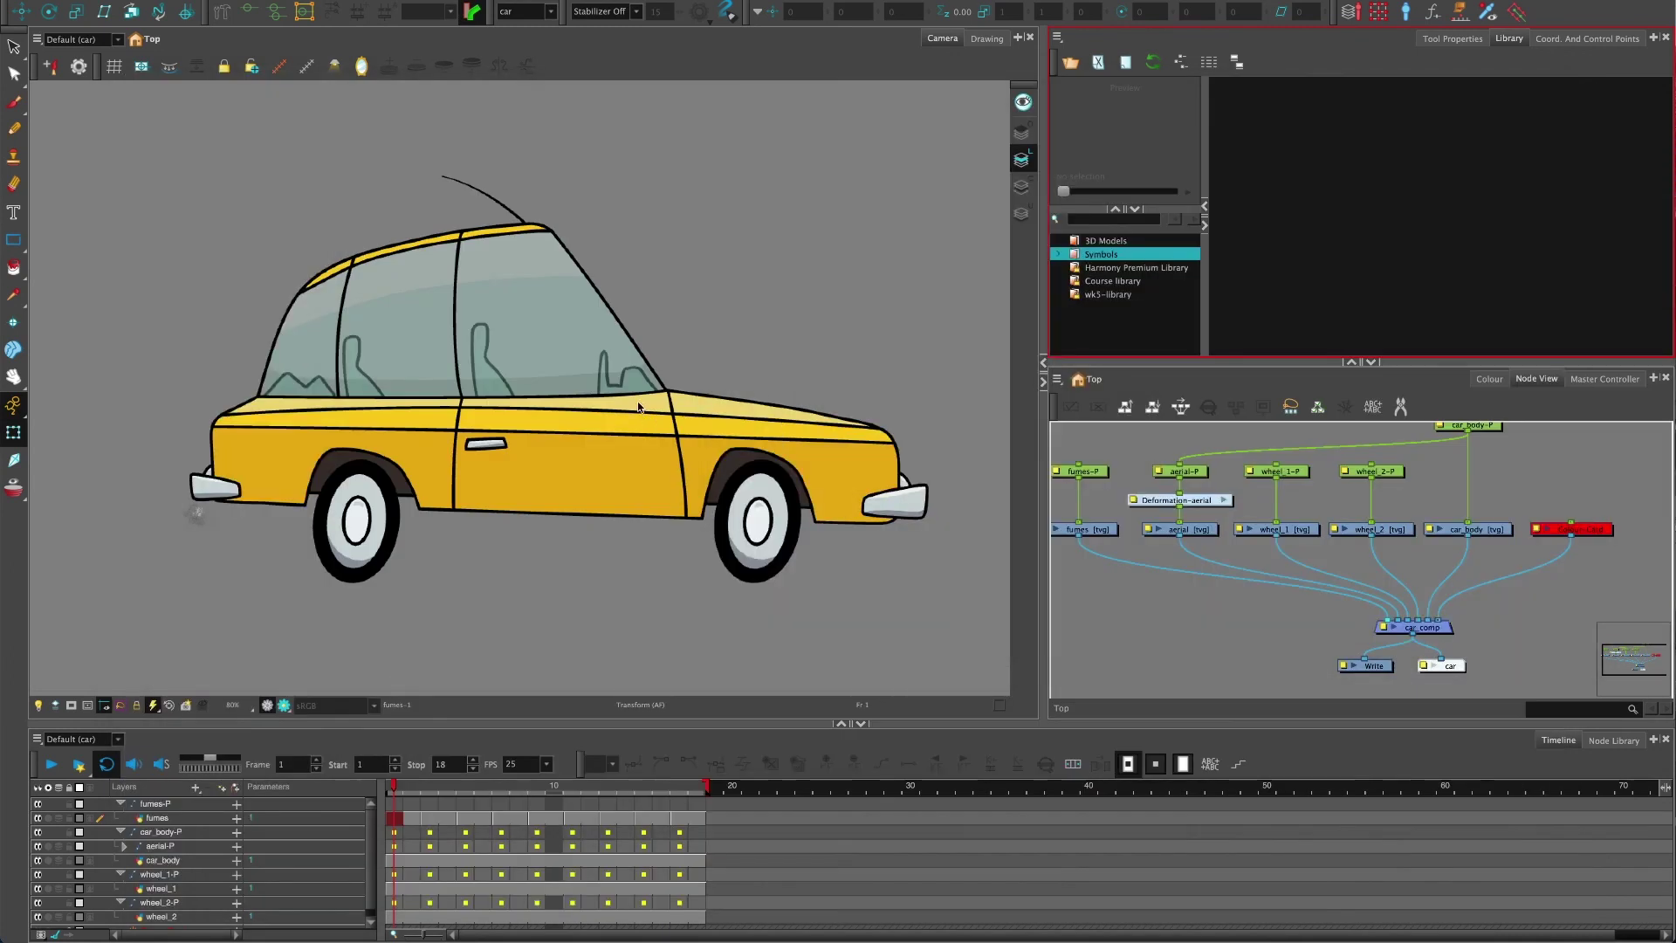
pyautogui.click(682, 232)
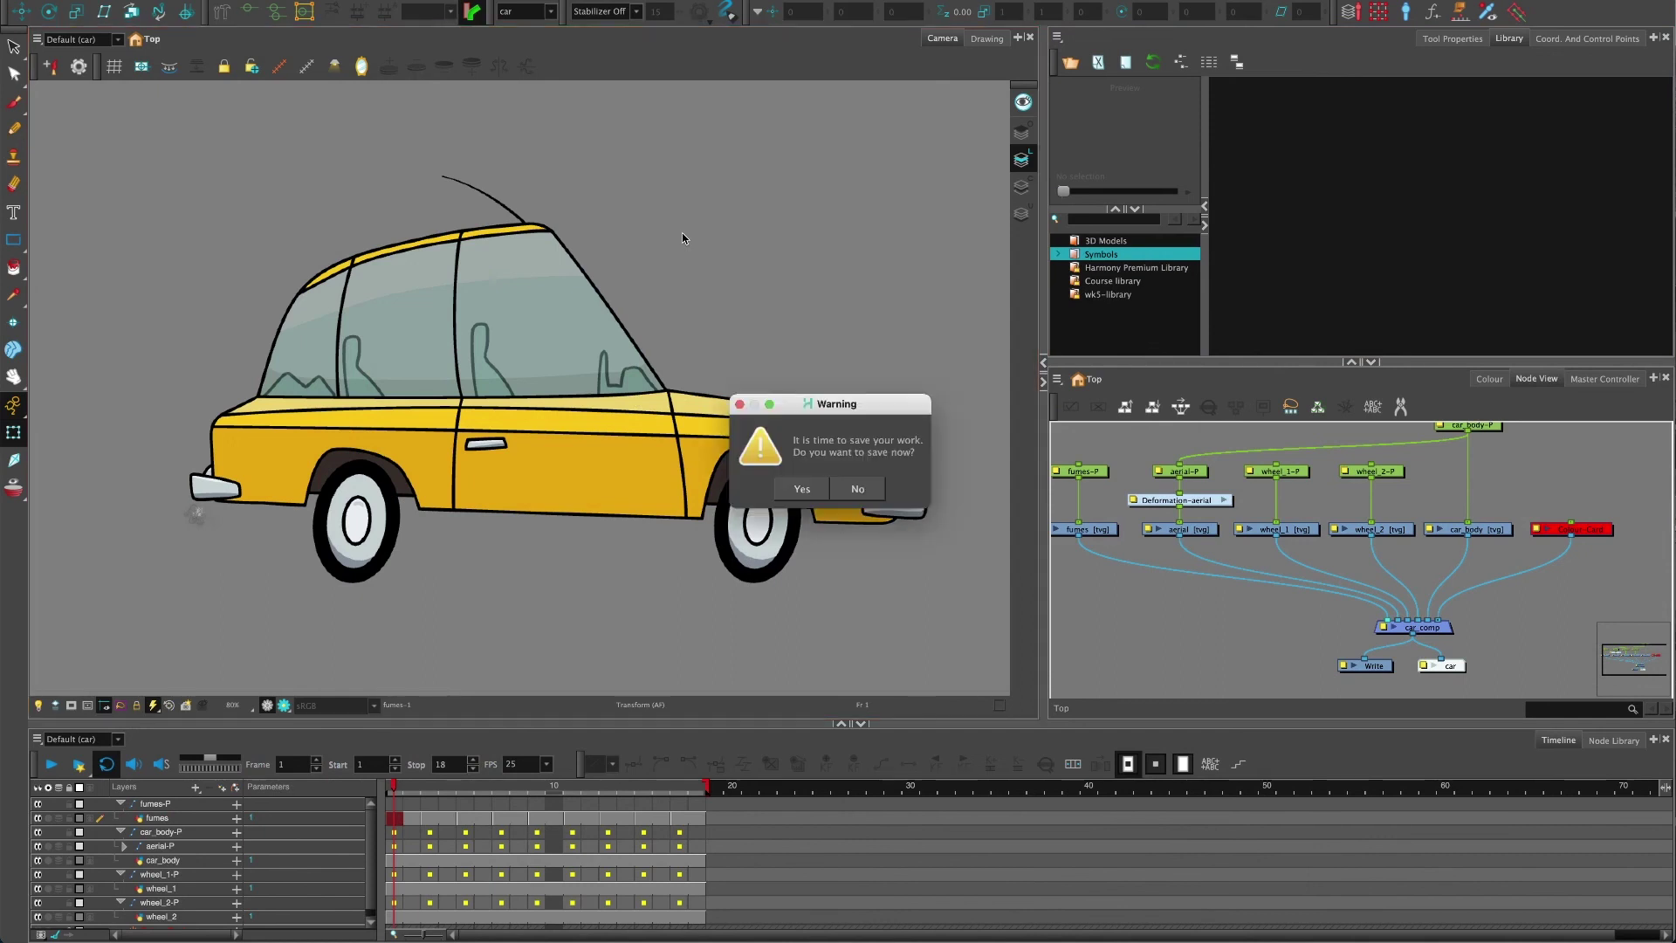
pyautogui.click(850, 492)
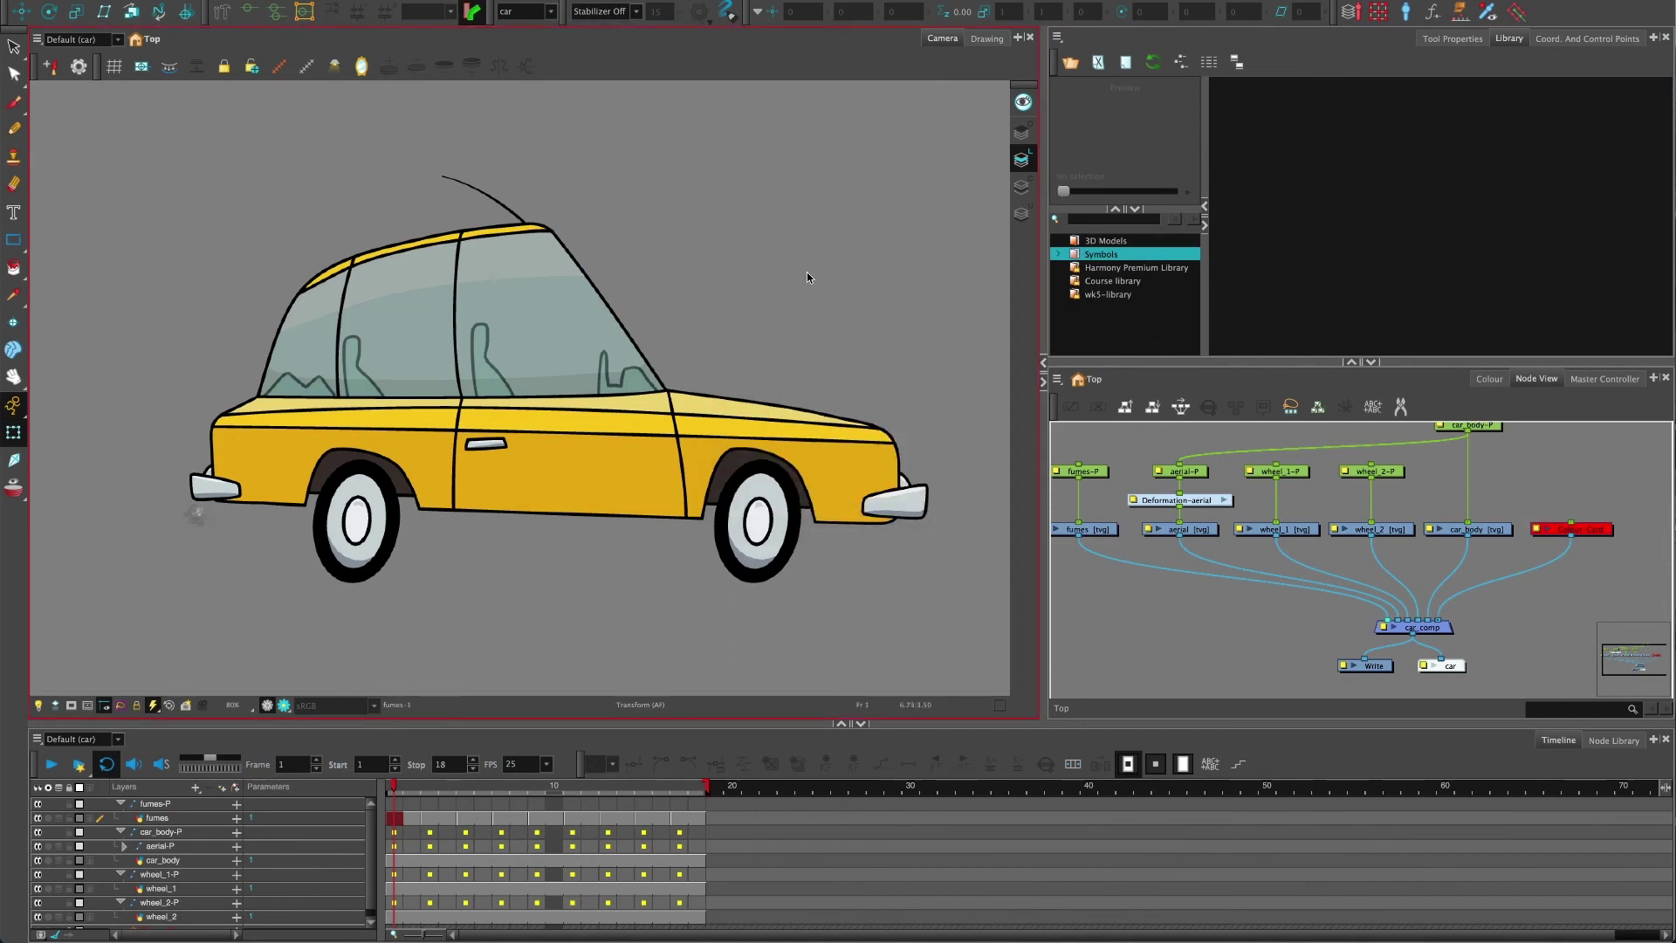